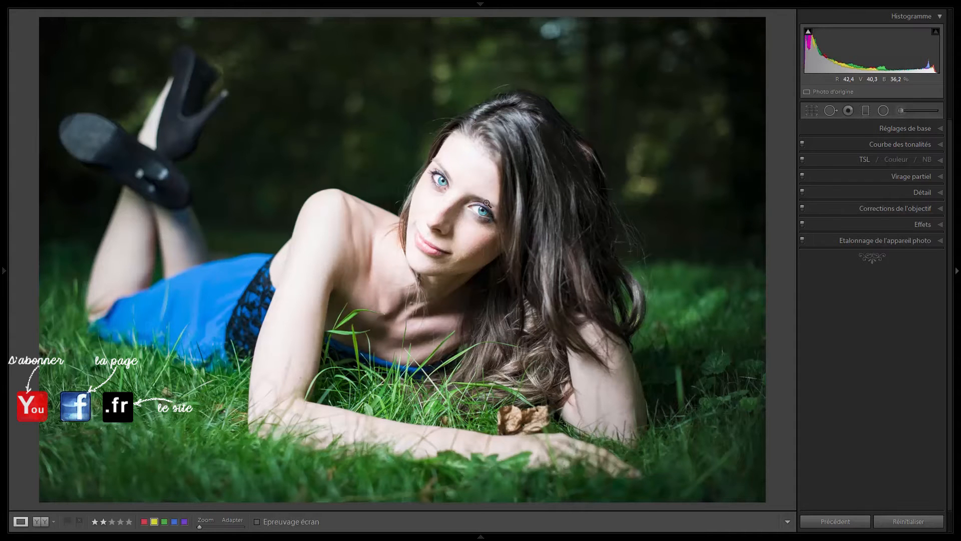
pyautogui.rightClick(570, 271)
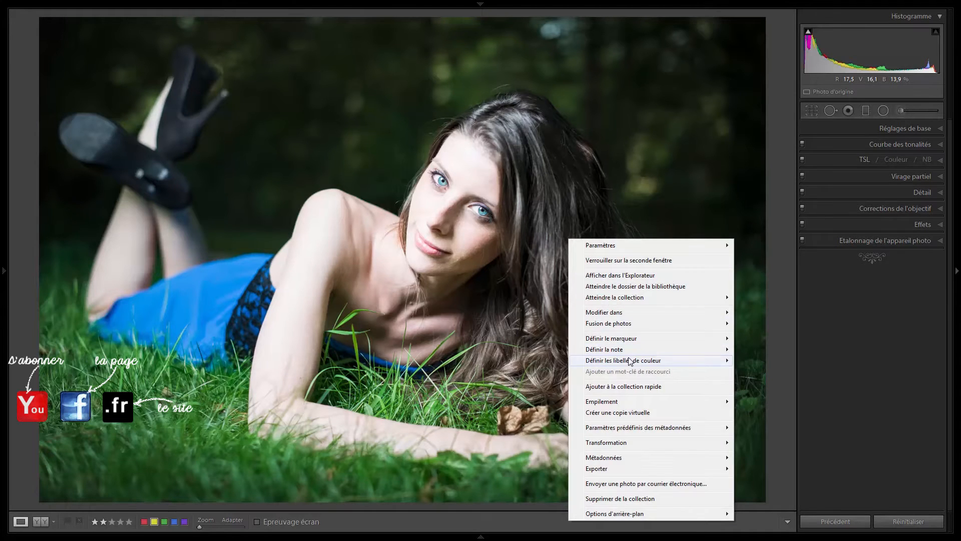
pyautogui.moveTo(624, 469)
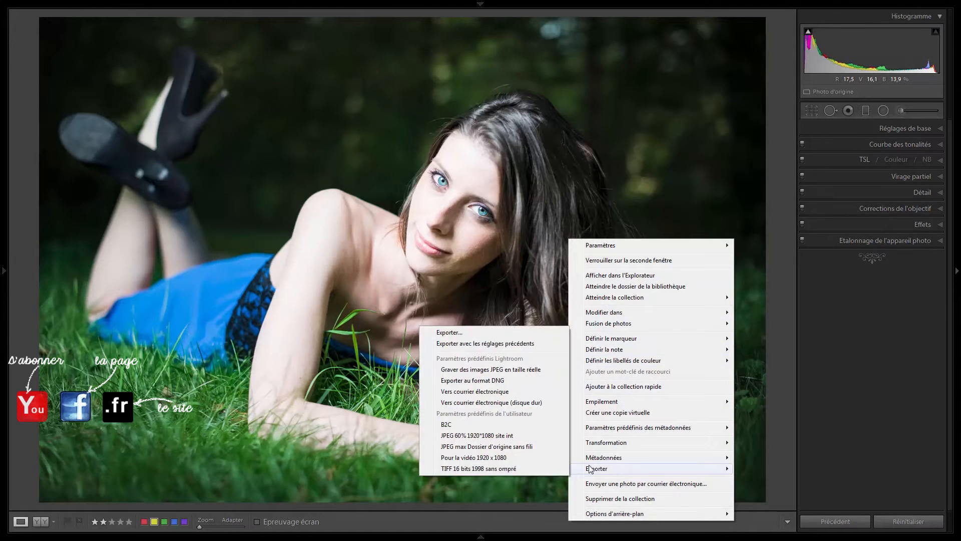
pyautogui.click(481, 334)
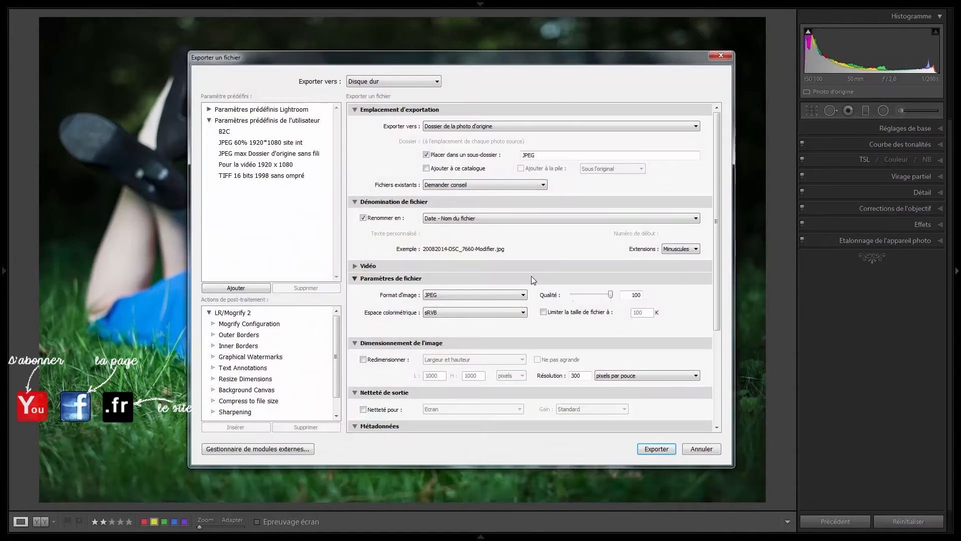
pyautogui.moveTo(498, 67); pyautogui.dragTo(538, 54)
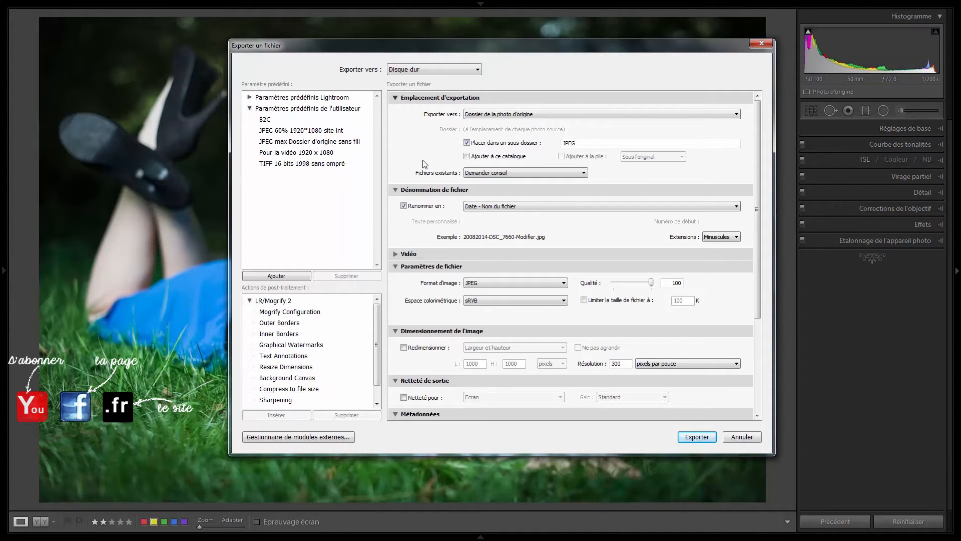
pyautogui.click(755, 47)
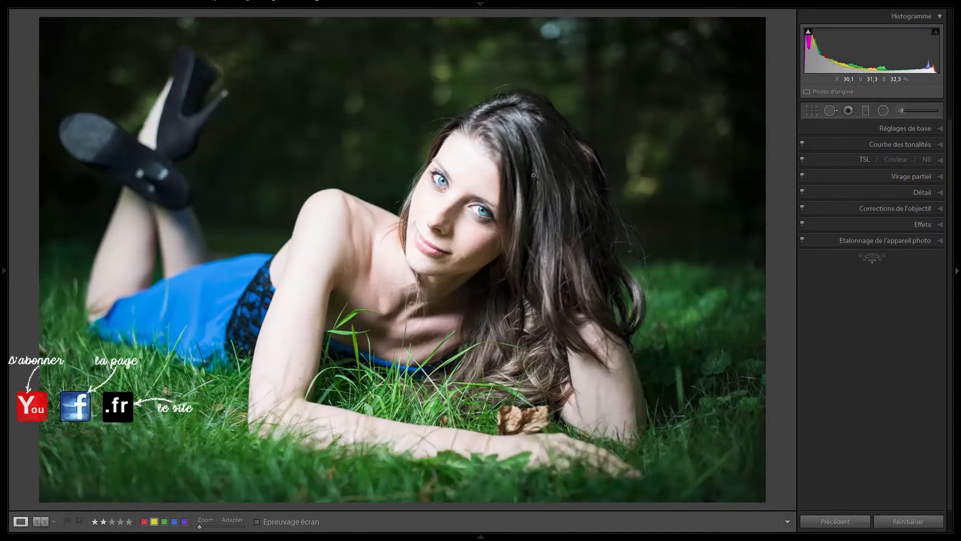
pyautogui.rightClick(571, 322)
pyautogui.moveTo(580, 268)
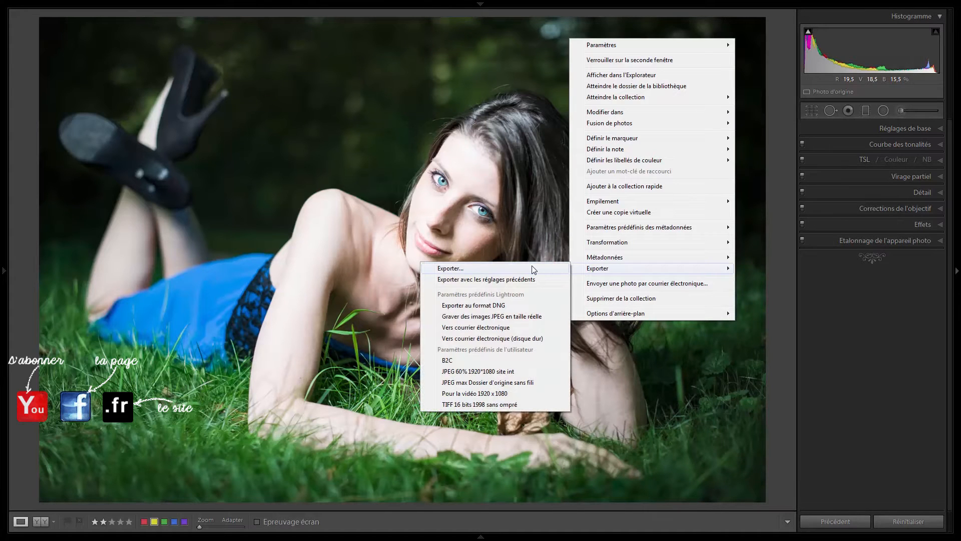
pyautogui.click(533, 268)
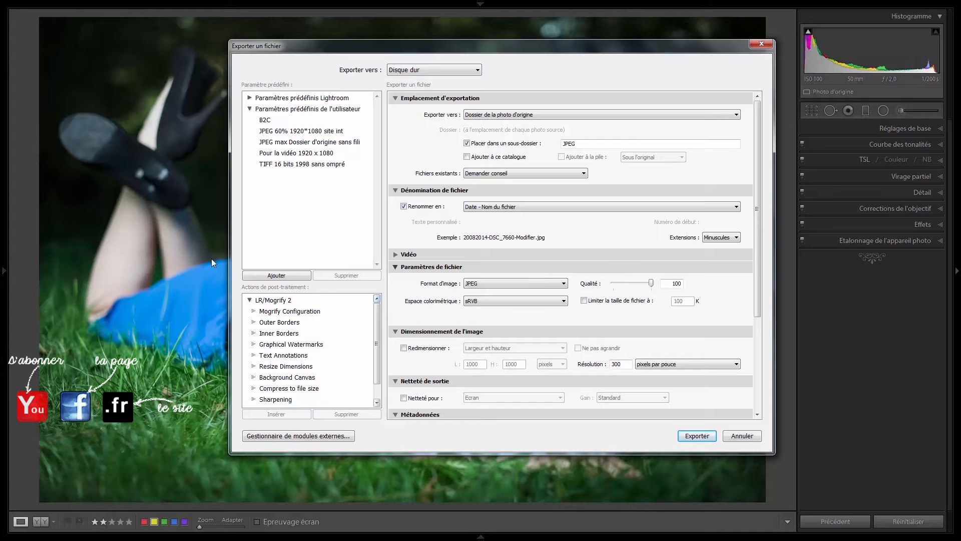
pyautogui.click(751, 436)
# Reveal the hidden module bar and open the export dialog for the current photo
pyautogui.moveTo(128, 7)
pyautogui.click(495, 1)
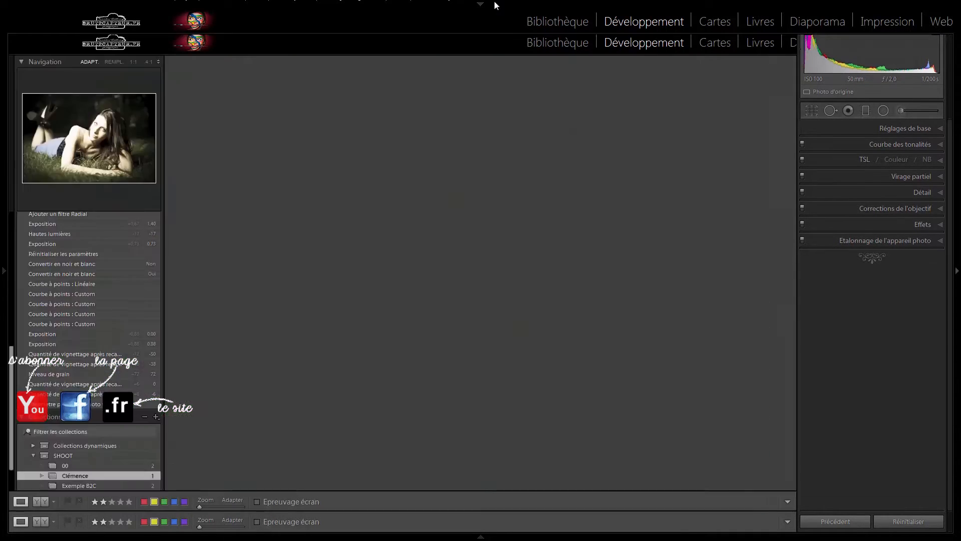
pyautogui.click(12, 4)
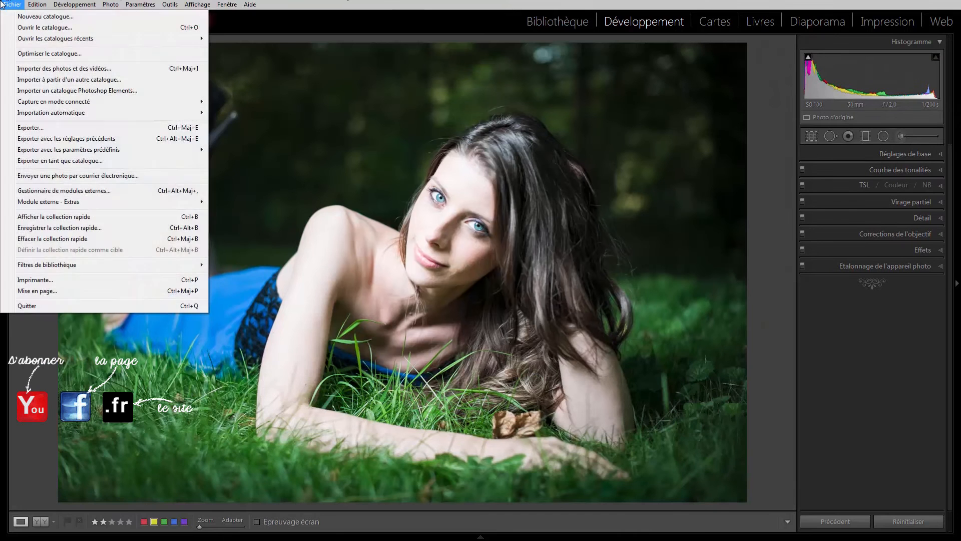
pyautogui.click(141, 128)
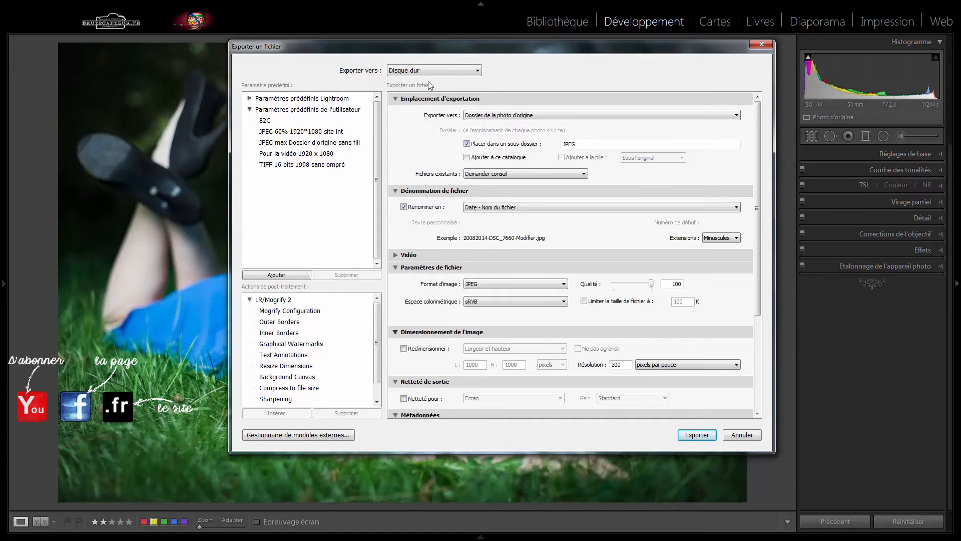
# Review the available export destinations and the built-in Lightroom export presets, keeping Disque dur as the destination
pyautogui.click(412, 72)
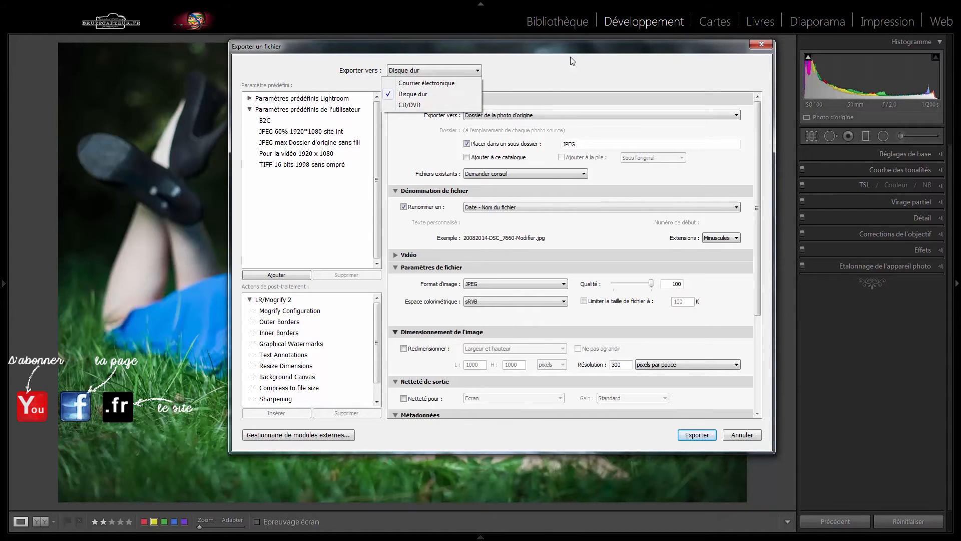
pyautogui.click(540, 77)
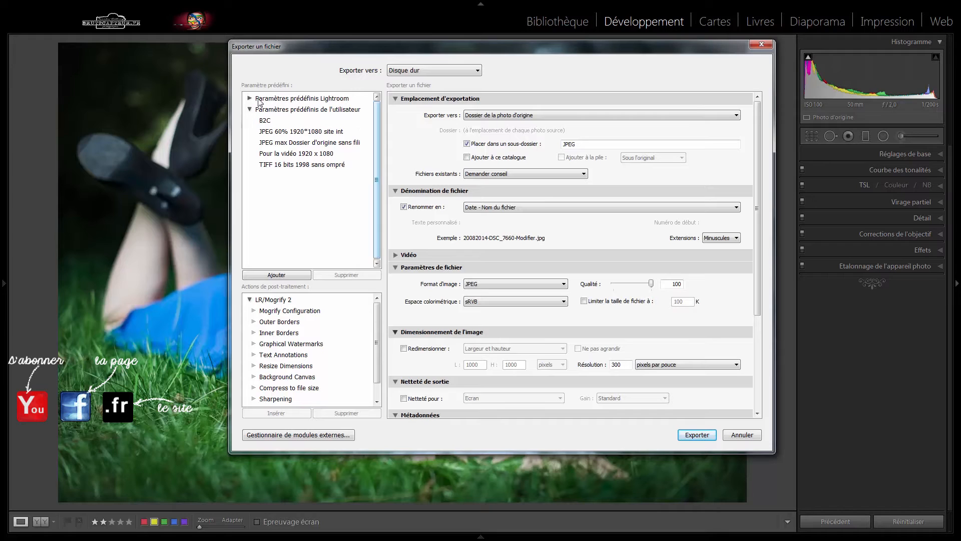
pyautogui.click(285, 103)
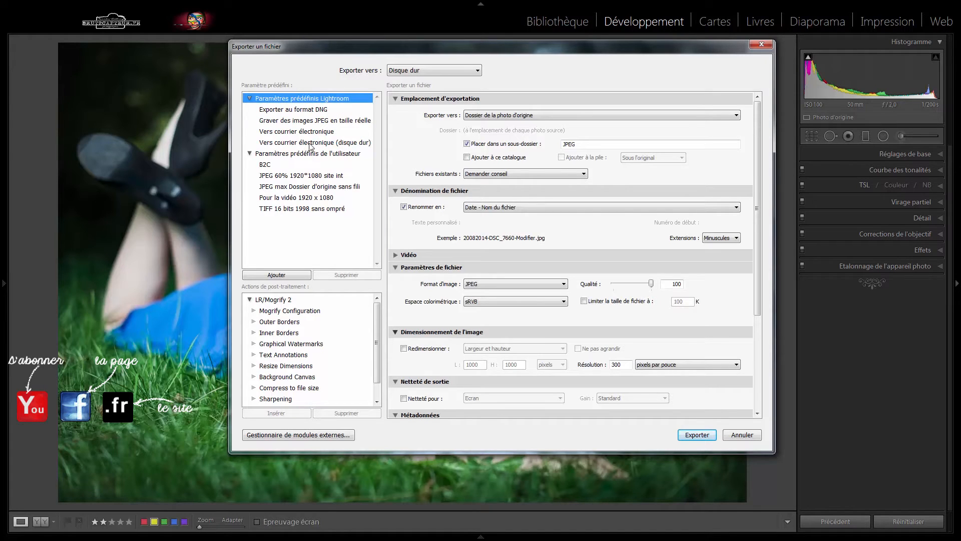
pyautogui.click(250, 100)
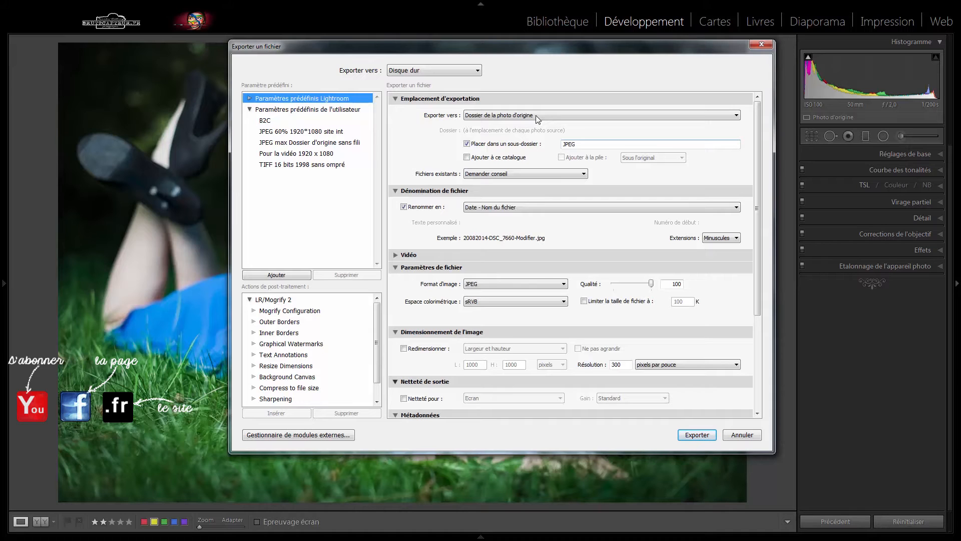
# Try Dossier spécifique as the export location, and open its folder chooser and close it without selecting a folder
pyautogui.click(308, 144)
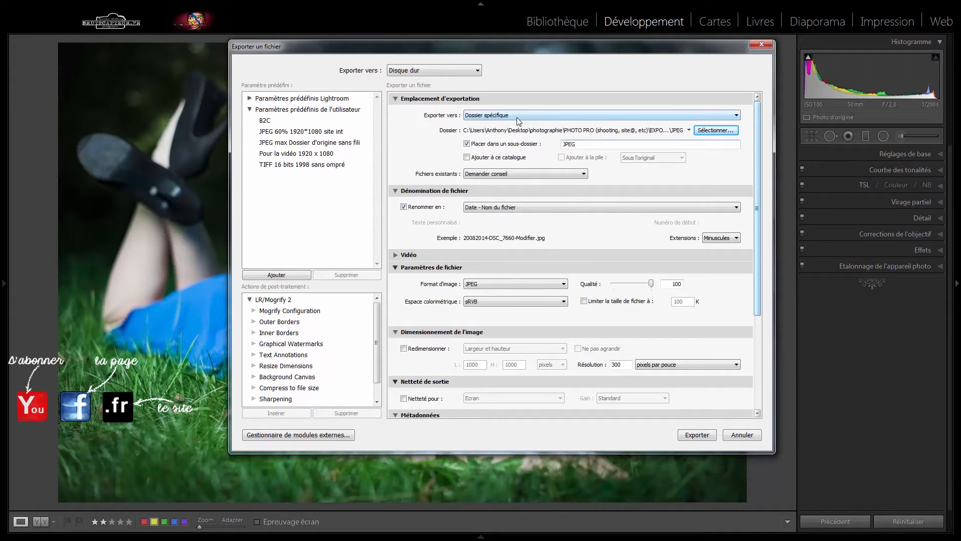
pyautogui.click(532, 116)
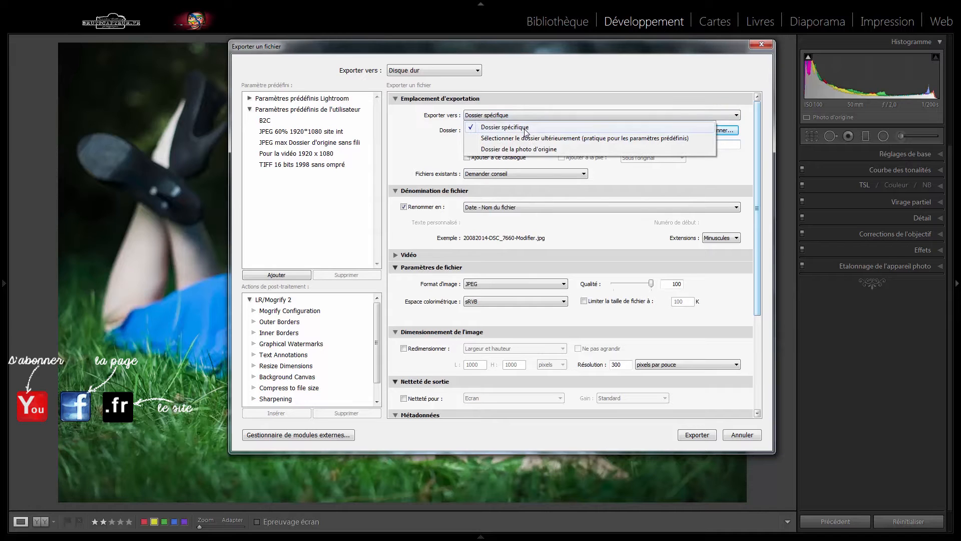
pyautogui.click(525, 130)
pyautogui.click(708, 130)
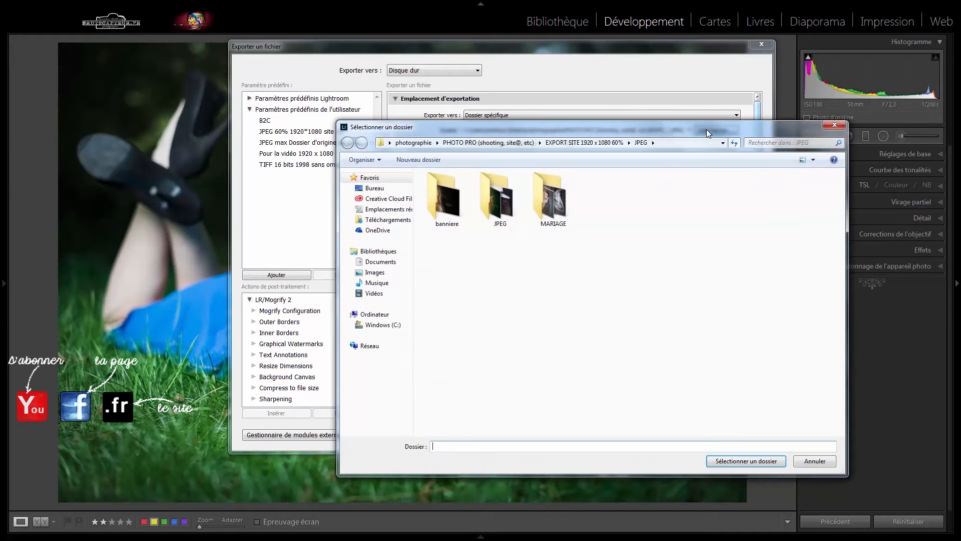
pyautogui.click(834, 124)
# Try the option to select the export folder at export time, and return the location to Dossier spécifique
pyautogui.click(496, 116)
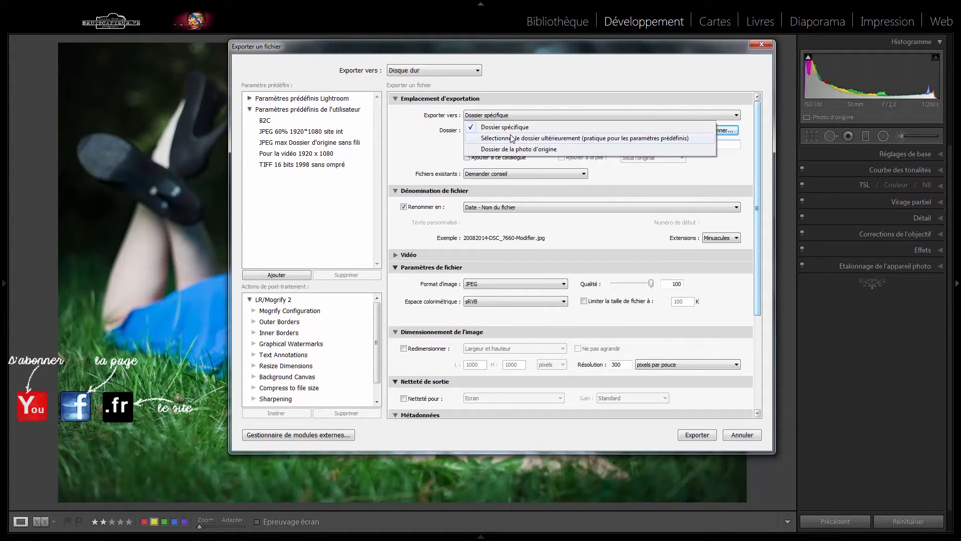
pyautogui.click(511, 139)
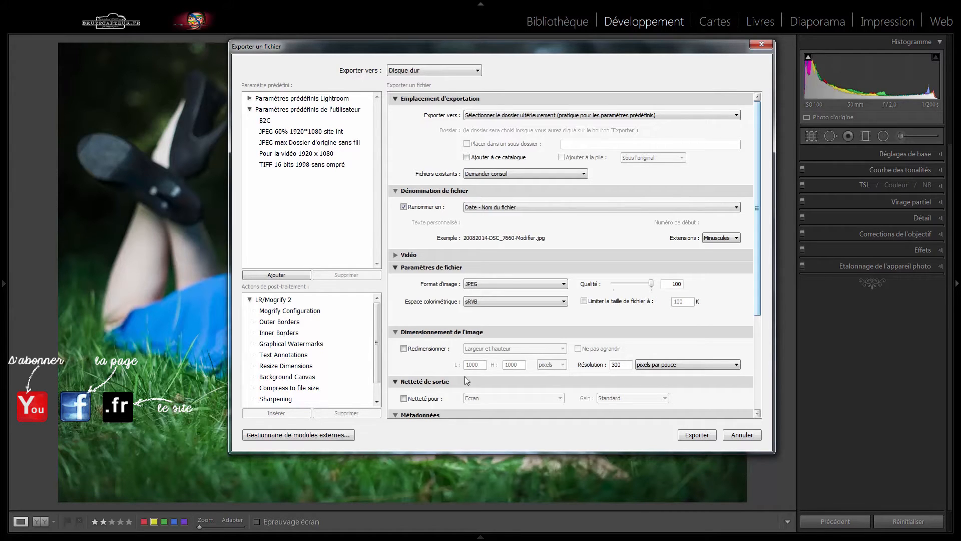
pyautogui.click(506, 116)
pyautogui.click(505, 127)
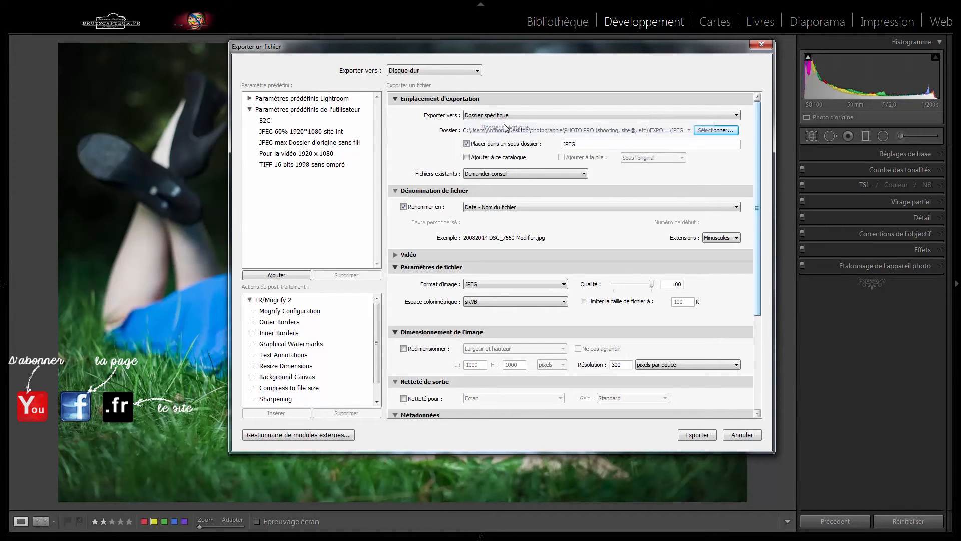
# Set the export location to Dossier de la photo d'origine and keep Demander conseil for existing files
pyautogui.click(504, 117)
pyautogui.click(501, 149)
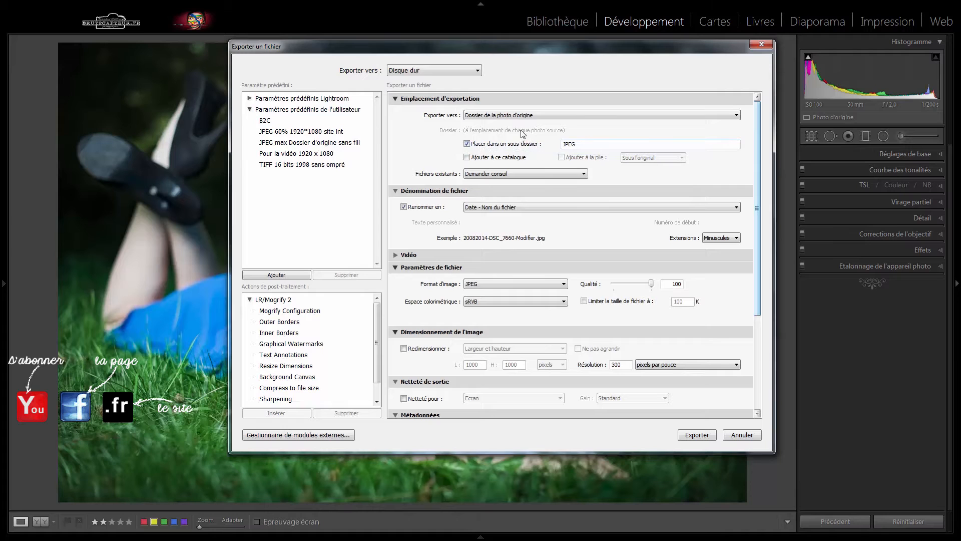
pyautogui.click(513, 175)
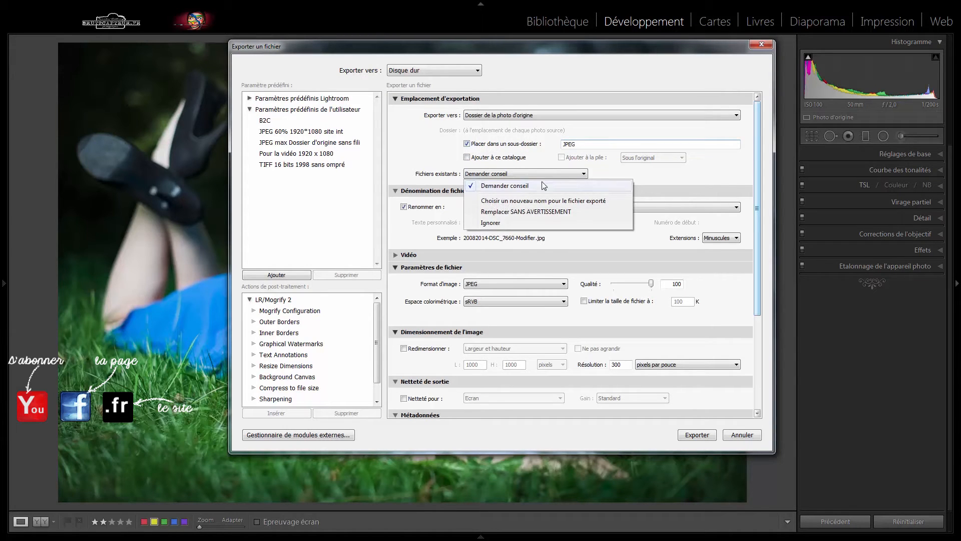
pyautogui.click(540, 185)
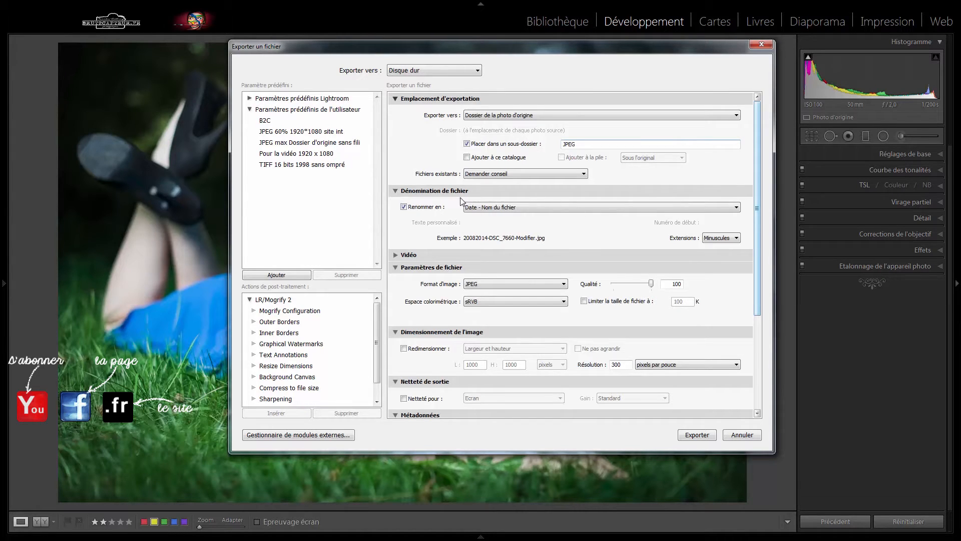
# Review the file renaming templates, and open the file name template editor and close it without changes
pyautogui.click(499, 207)
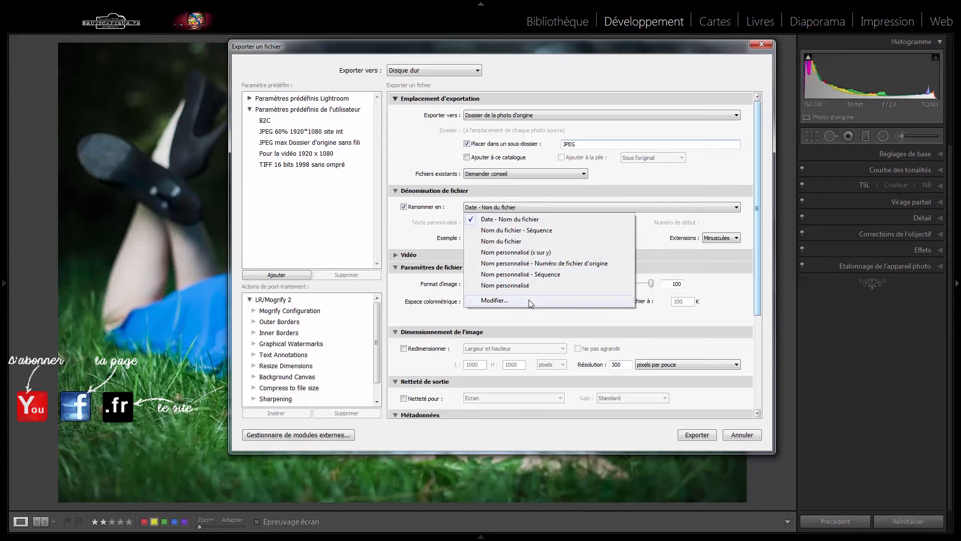
pyautogui.click(498, 300)
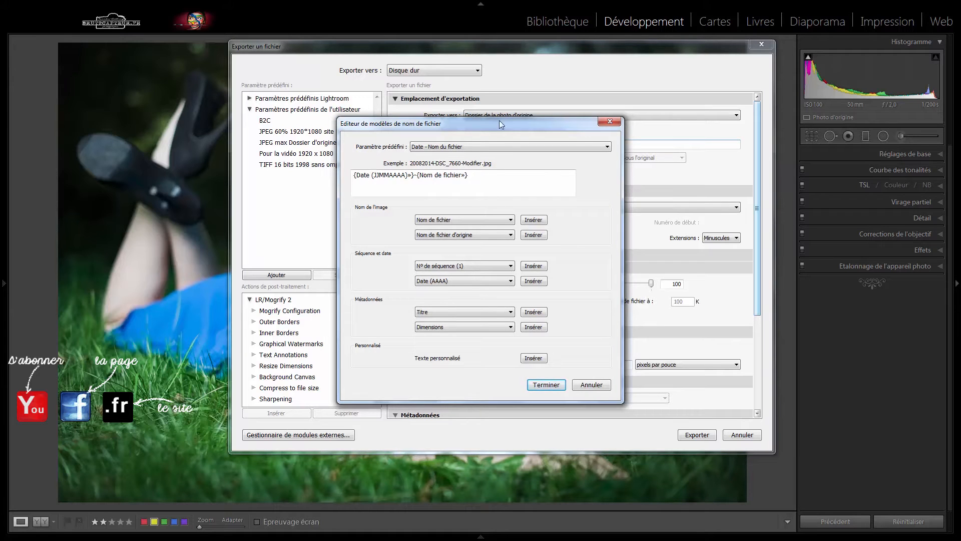
pyautogui.click(611, 122)
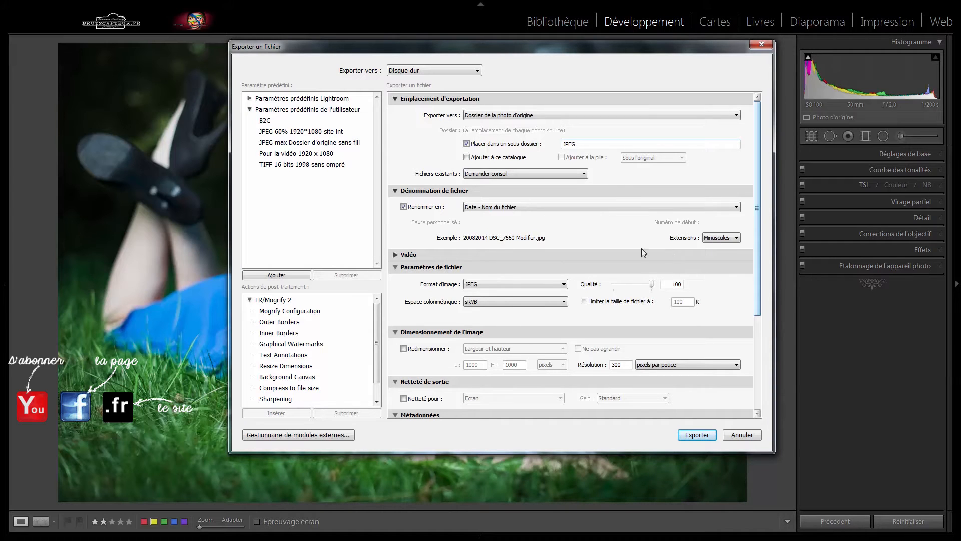
# Collapse the Dénomination de fichier section and check the Vidéo section, leaving it collapsed
pyautogui.click(395, 191)
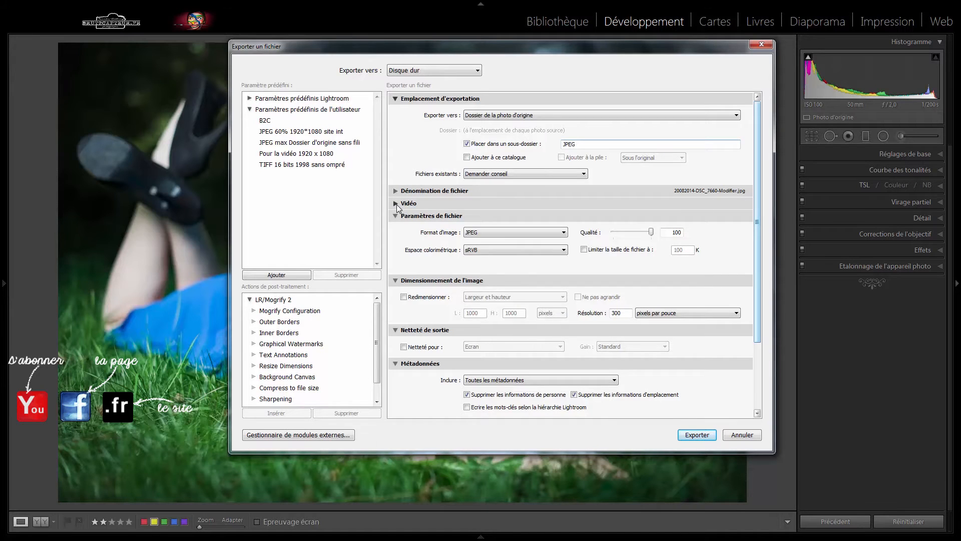
pyautogui.click(396, 204)
pyautogui.click(396, 204)
# Try a JPEG quality of 60 in the file settings and return it to 100
pyautogui.moveTo(631, 253)
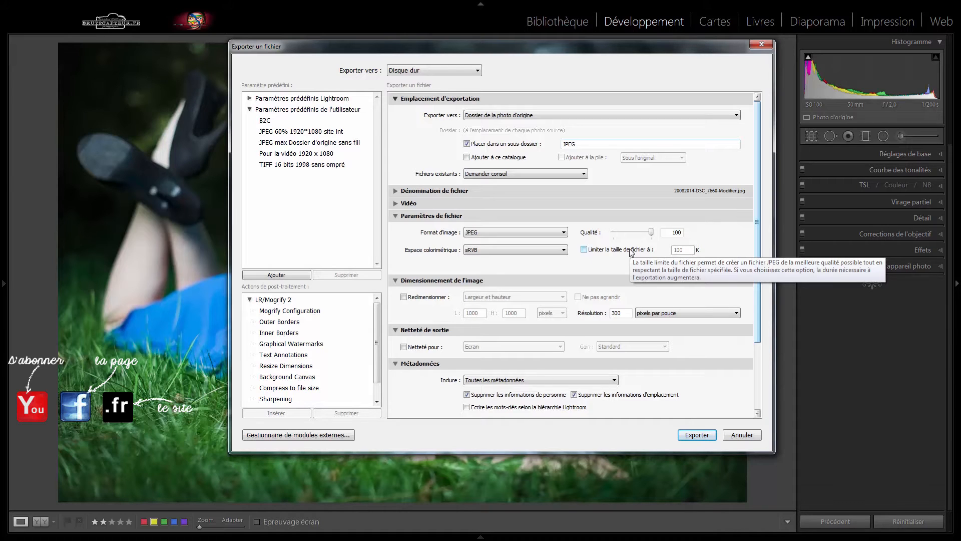
pyautogui.moveTo(651, 232); pyautogui.dragTo(636, 234)
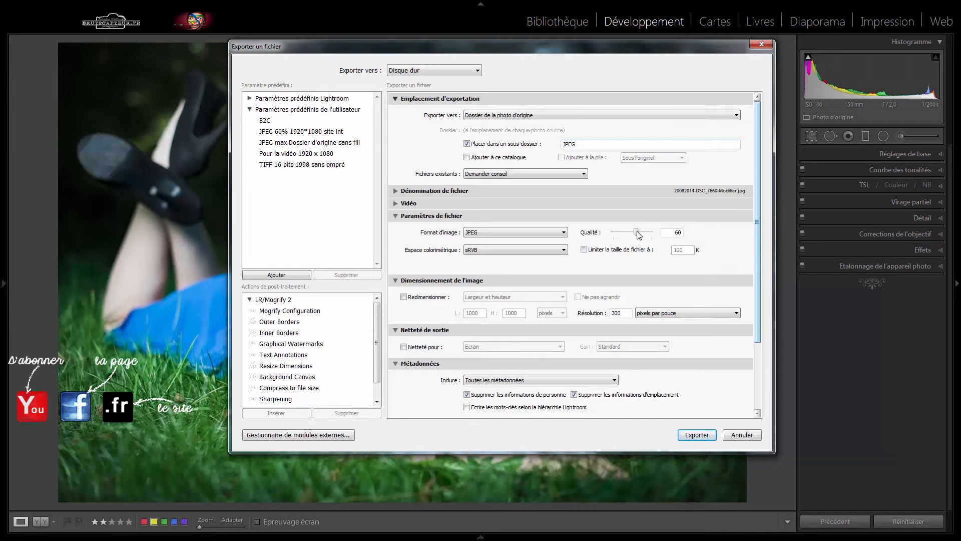
pyautogui.moveTo(639, 234)
pyautogui.mouseDown()
pyautogui.moveTo(691, 233)
pyautogui.moveTo(640, 234)
pyautogui.mouseUp()
pyautogui.moveTo(637, 234); pyautogui.dragTo(655, 235)
pyautogui.moveTo(653, 235); pyautogui.dragTo(686, 244)
pyautogui.moveTo(652, 232); pyautogui.dragTo(670, 249)
# Review the available colour spaces for the JPEG export and keep sRVB
pyautogui.click(566, 253)
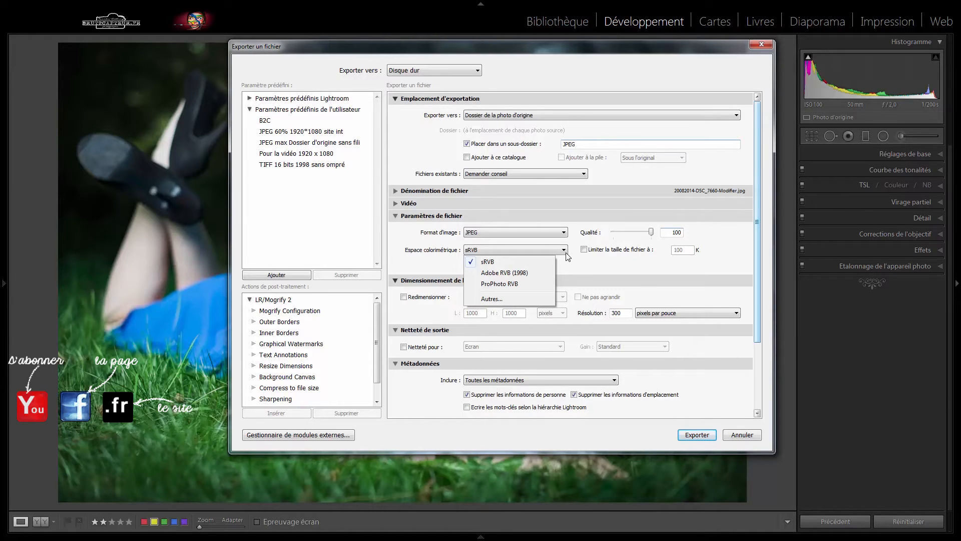
pyautogui.click(532, 266)
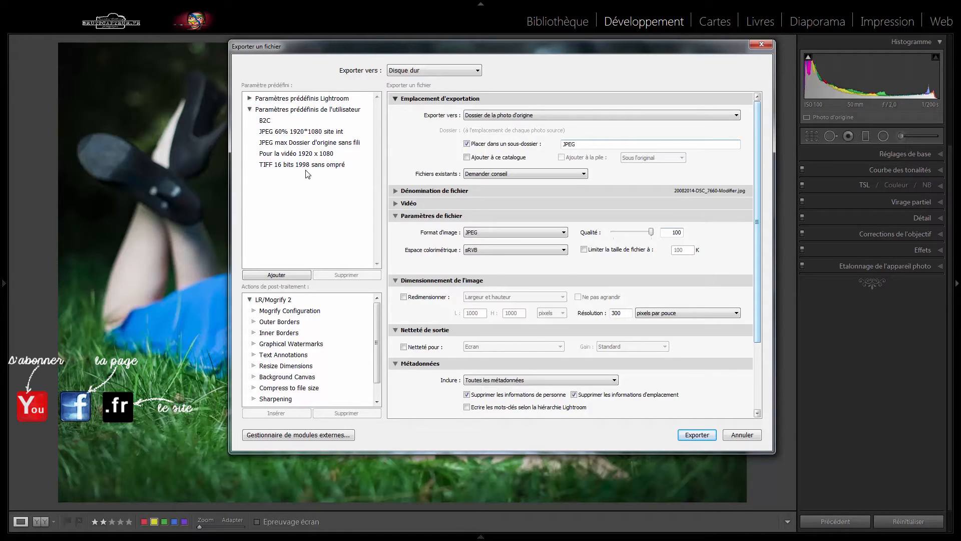
# Apply the TIFF 16 bits 1998 sans ompré preset and review its compression and bit depth options, keeping Sans and 16 bits/composant
pyautogui.click(341, 167)
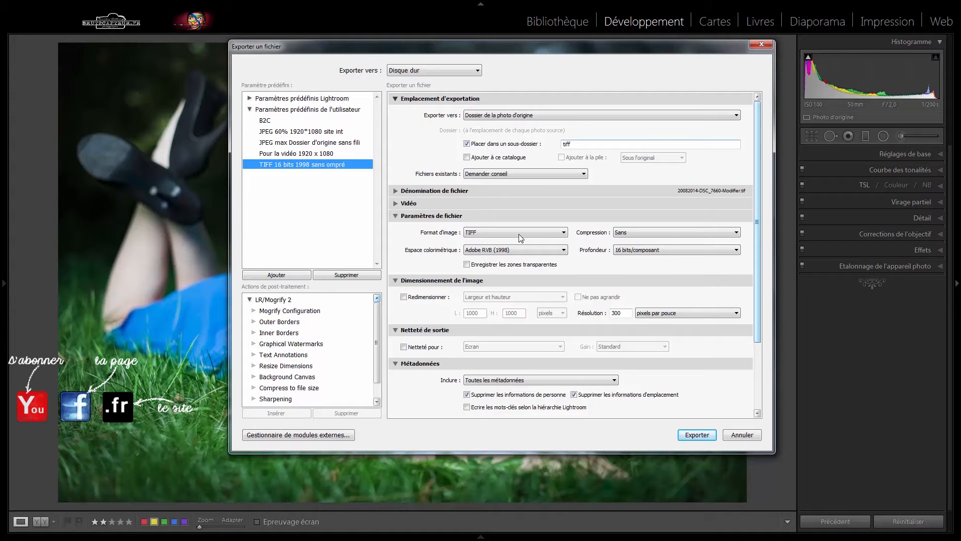
pyautogui.click(650, 233)
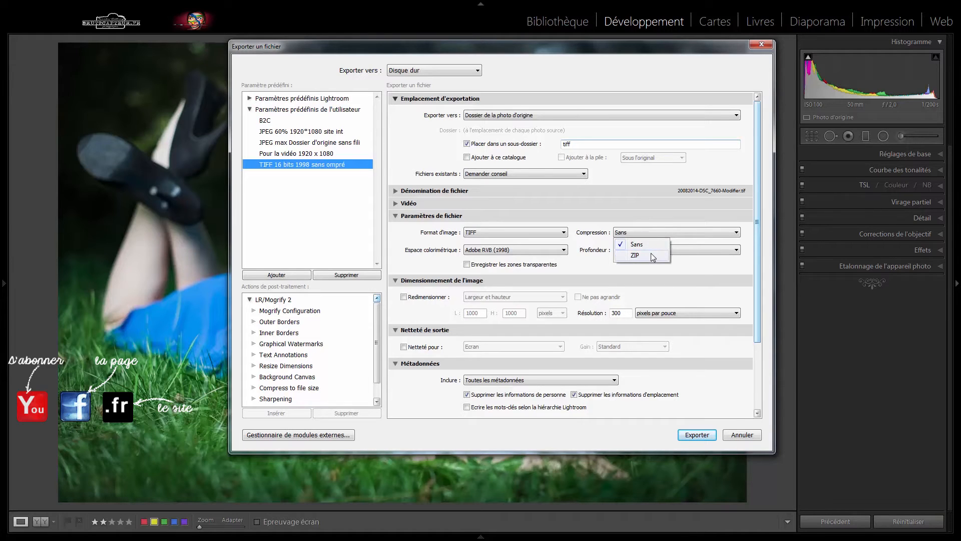
pyautogui.click(656, 233)
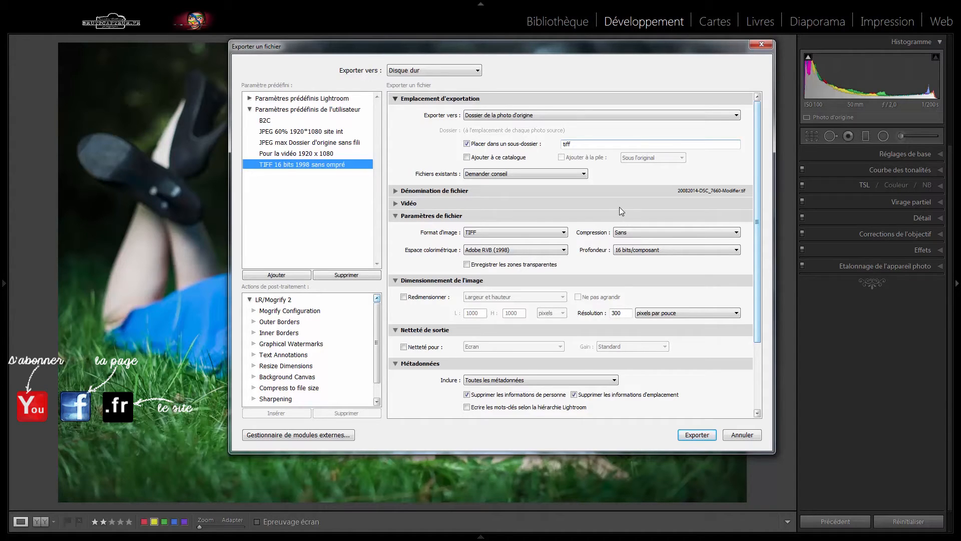
pyautogui.click(646, 253)
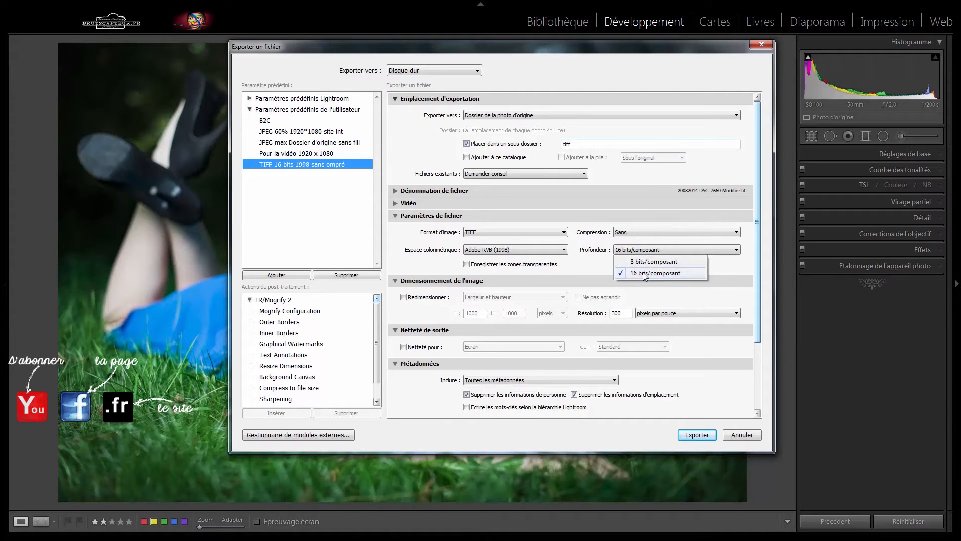
pyautogui.click(643, 273)
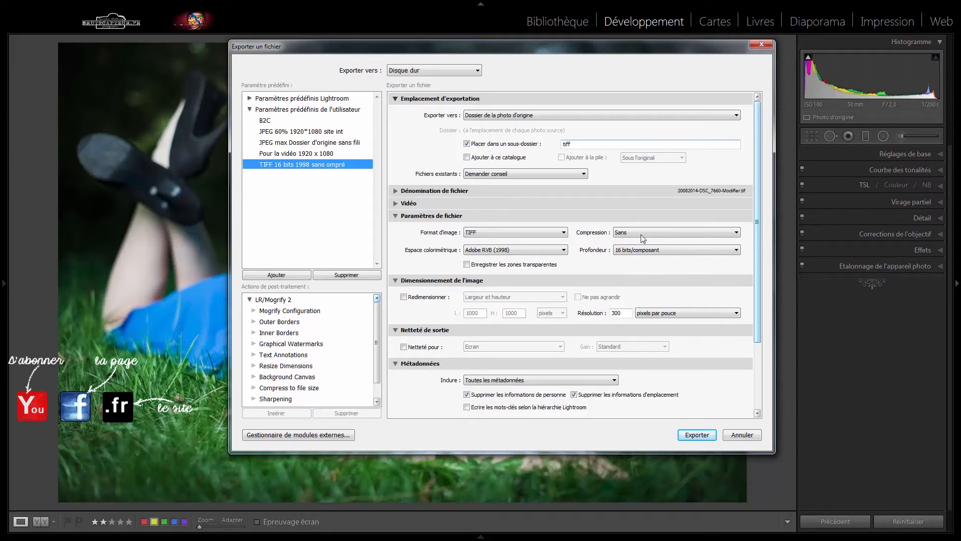
pyautogui.click(620, 253)
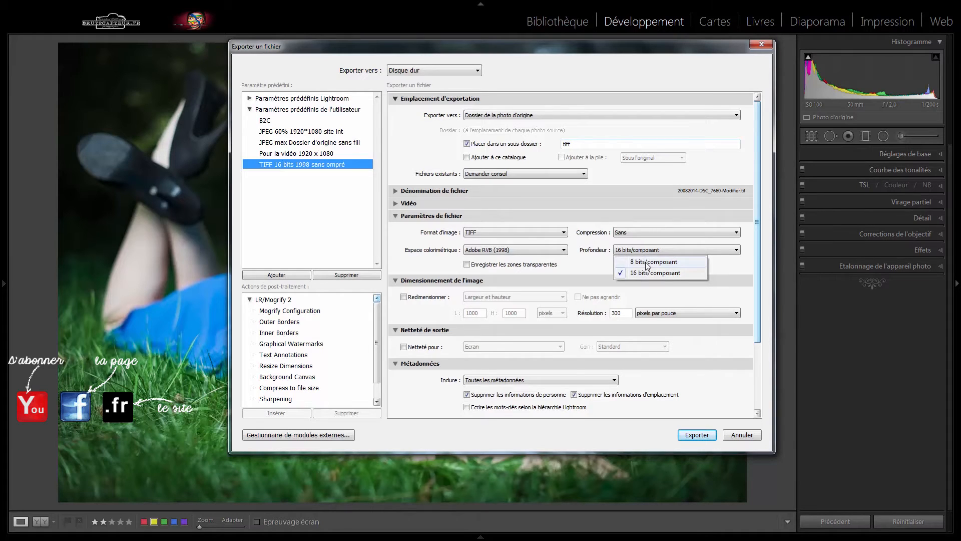
pyautogui.click(644, 254)
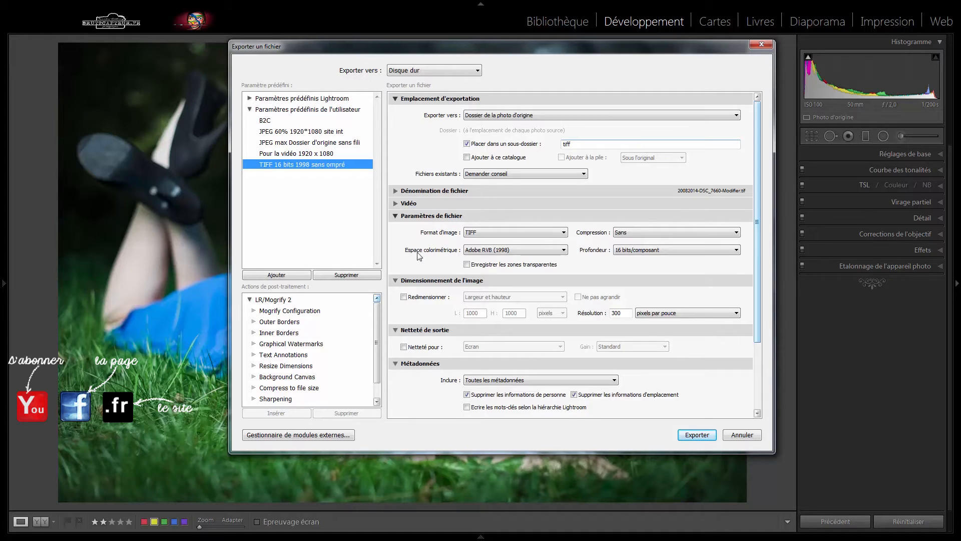
# Review the available colour spaces for the TIFF export, keep Adobe RVB (1998), and deselect the preset
pyautogui.click(490, 256)
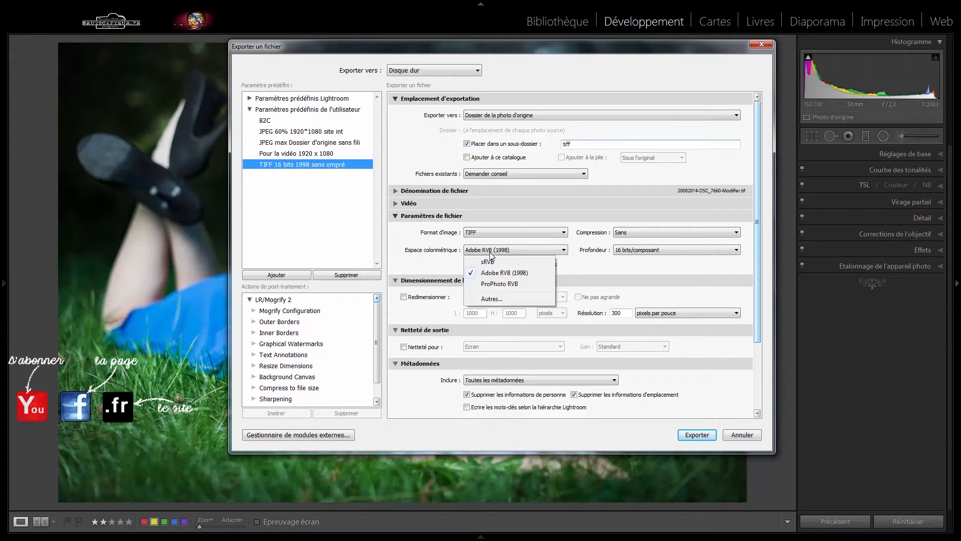
pyautogui.click(527, 279)
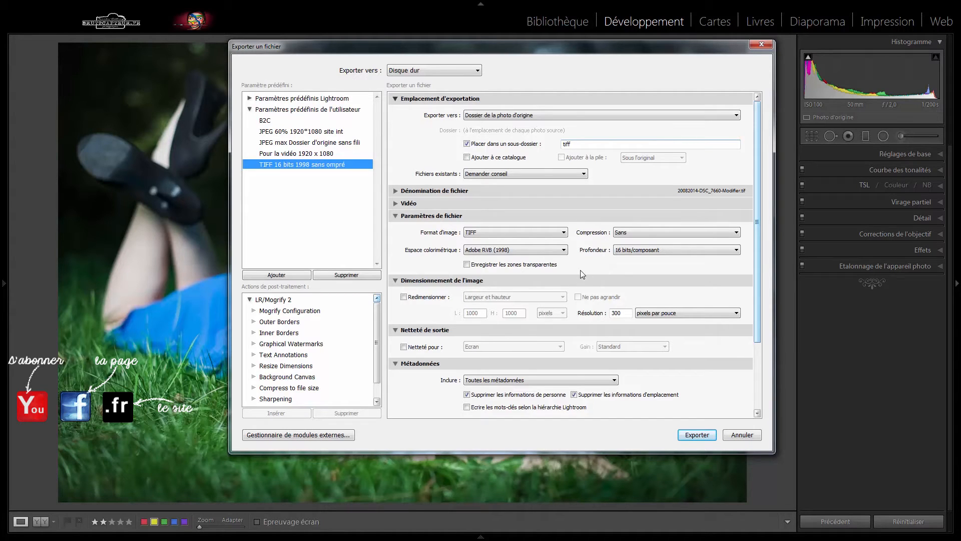
pyautogui.click(353, 245)
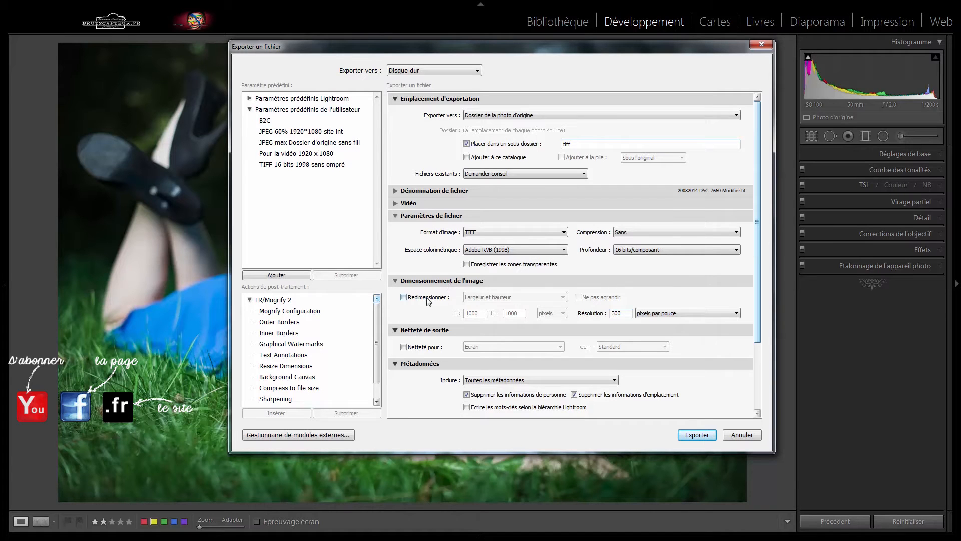
# Temporarily enable resizing to review its units and modes, switch it off, and check the resolution units, keeping pixels par pouce
pyautogui.click(404, 296)
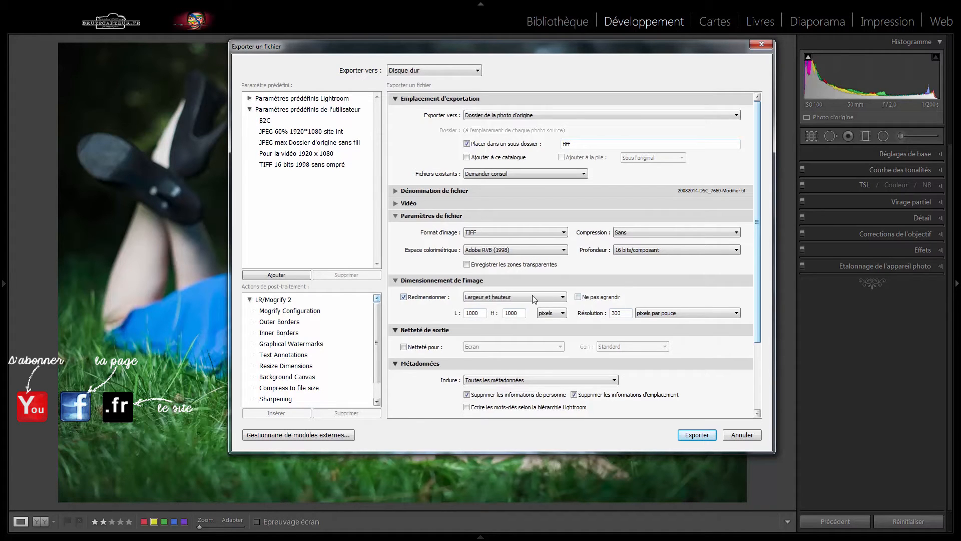
pyautogui.click(552, 313)
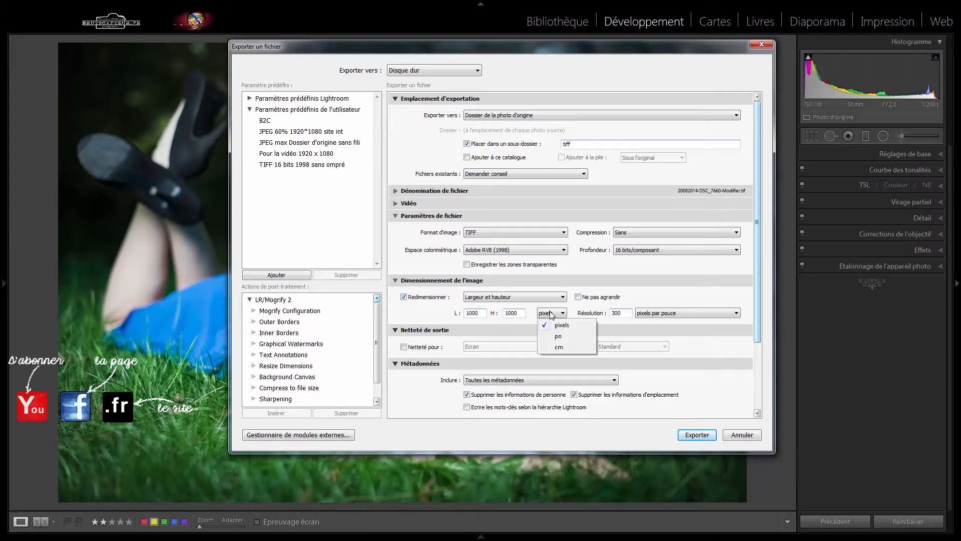
pyautogui.click(552, 314)
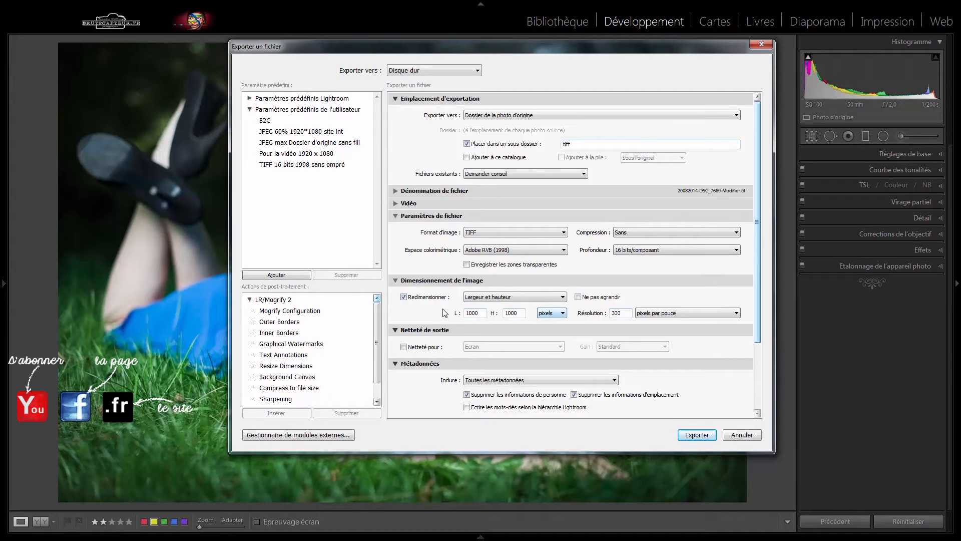
pyautogui.click(529, 297)
pyautogui.click(527, 304)
pyautogui.click(428, 299)
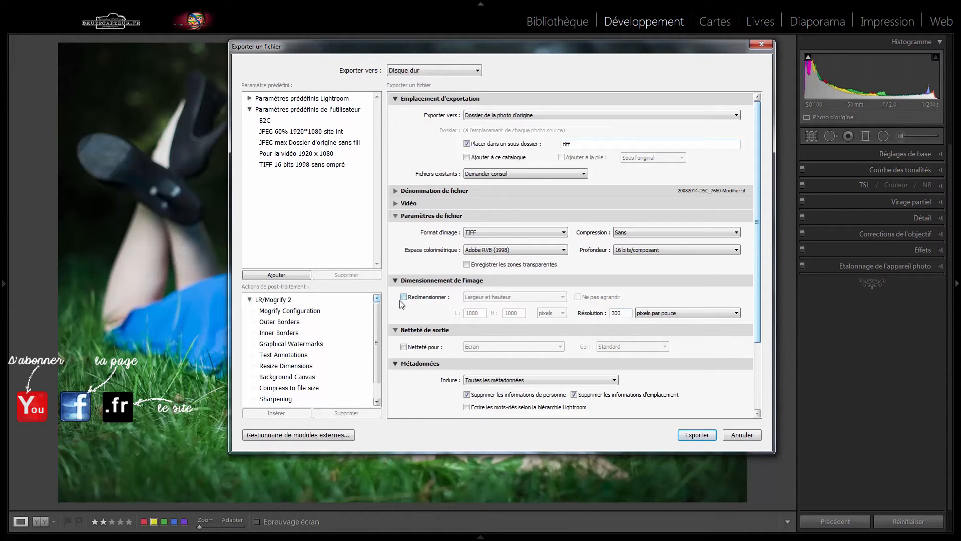
pyautogui.click(665, 315)
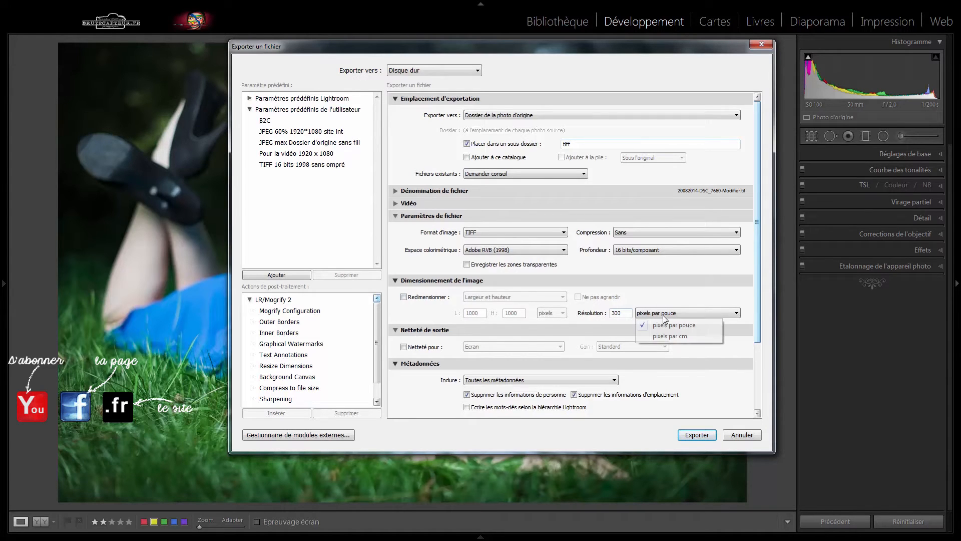
pyautogui.click(701, 329)
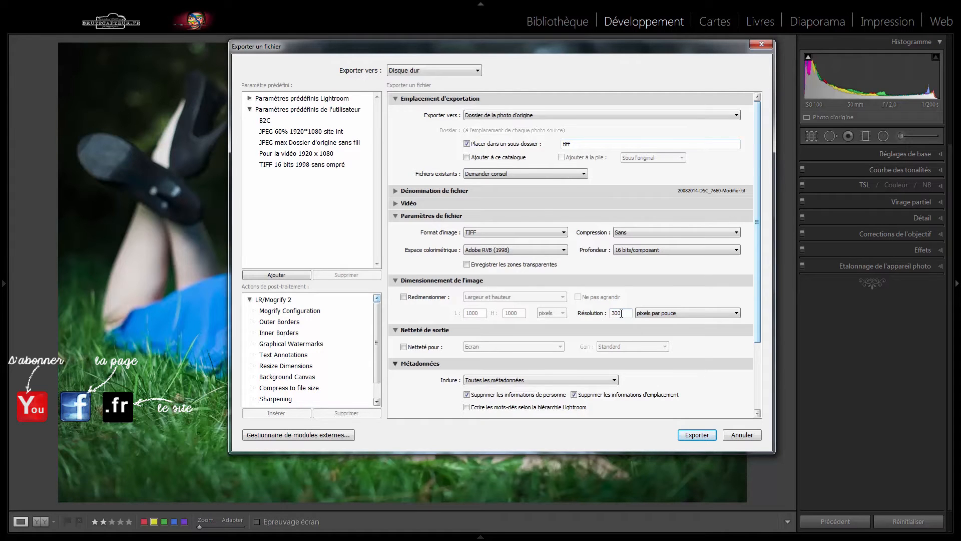
# Temporarily enable output sharpening to review its target media options, and switch it off again
pyautogui.scroll(-3, 622, 314)
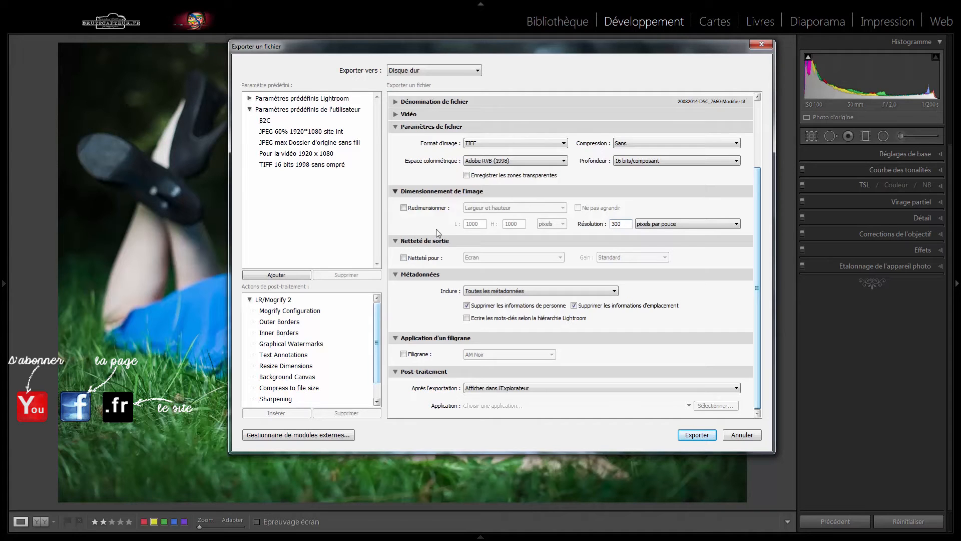
pyautogui.click(434, 258)
pyautogui.click(506, 257)
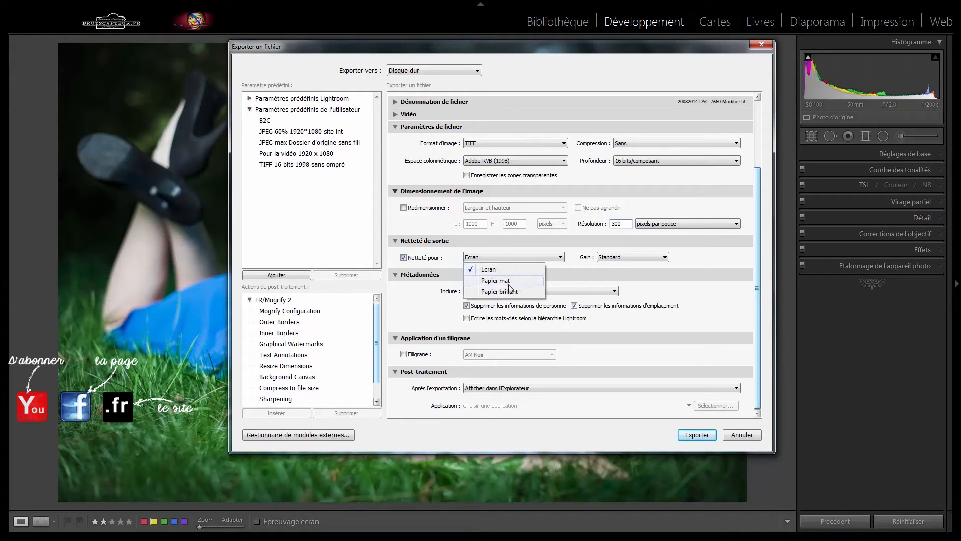
pyautogui.click(510, 258)
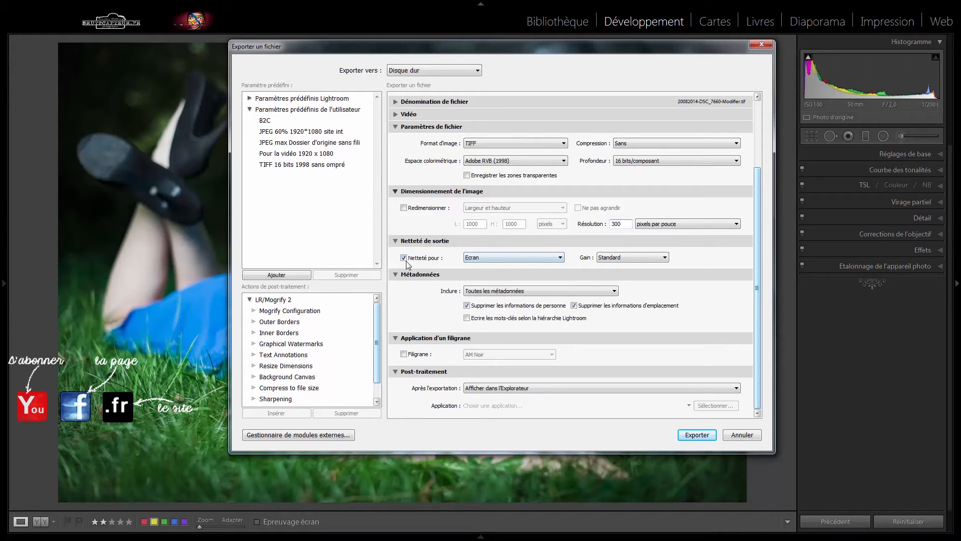
pyautogui.click(404, 258)
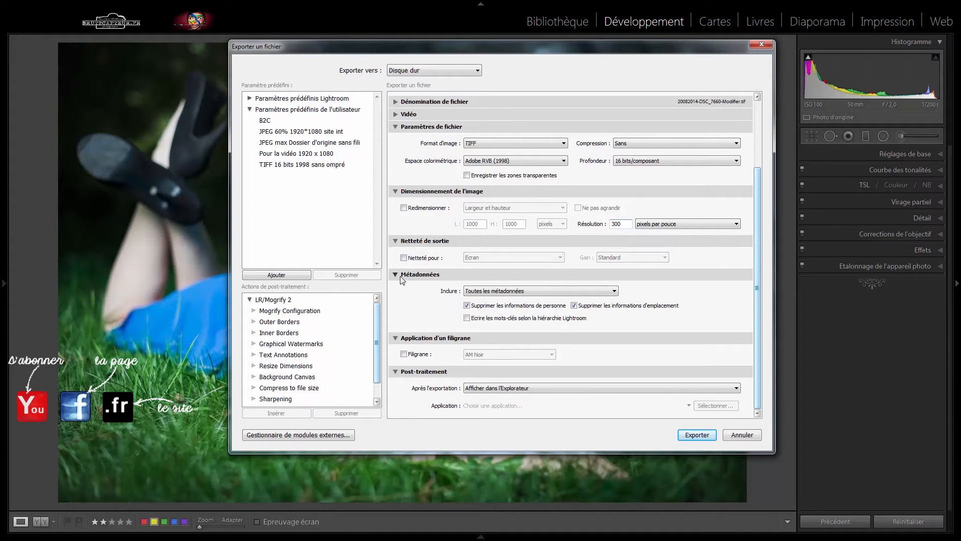
# Review which metadata can be included, keep Toutes les métadonnées, and collapse the Métadonnées section
pyautogui.click(522, 292)
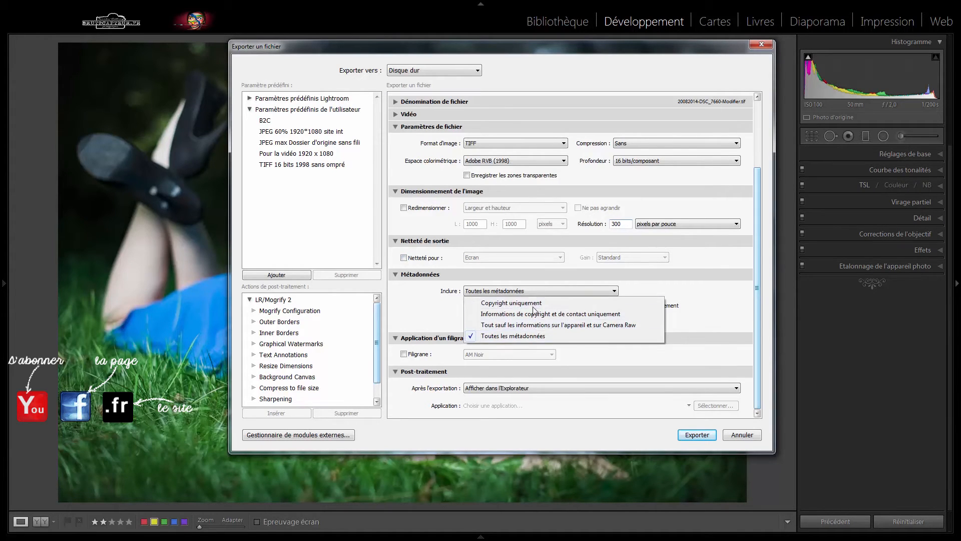
pyautogui.click(533, 294)
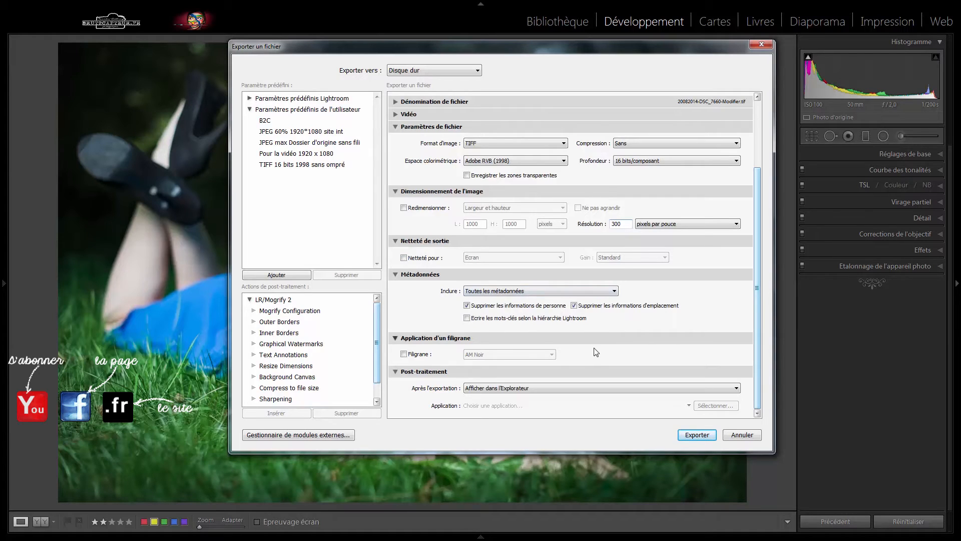
pyautogui.click(396, 275)
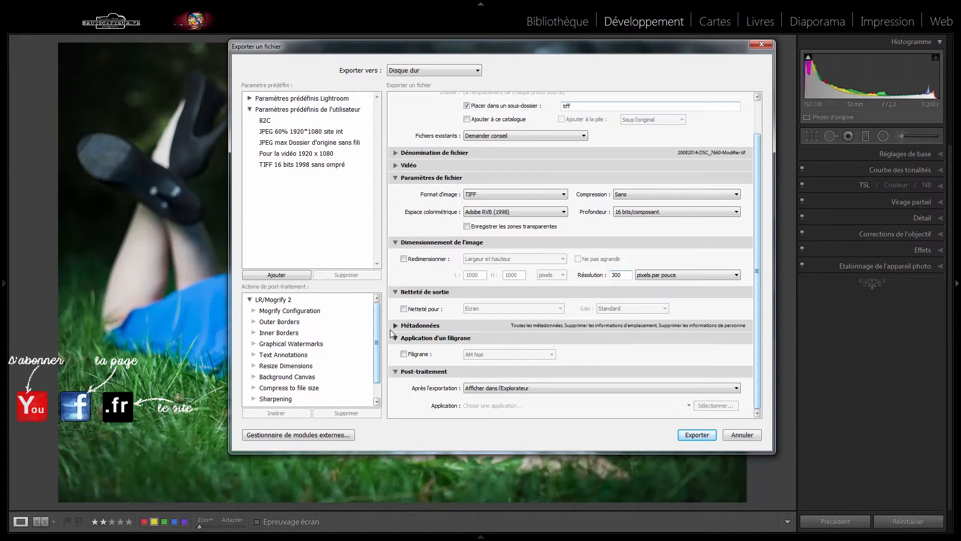
# Enable the export watermark, open the watermark editor, and load the watermark preset listed directly below AM Noir
pyautogui.click(404, 354)
pyautogui.click(501, 355)
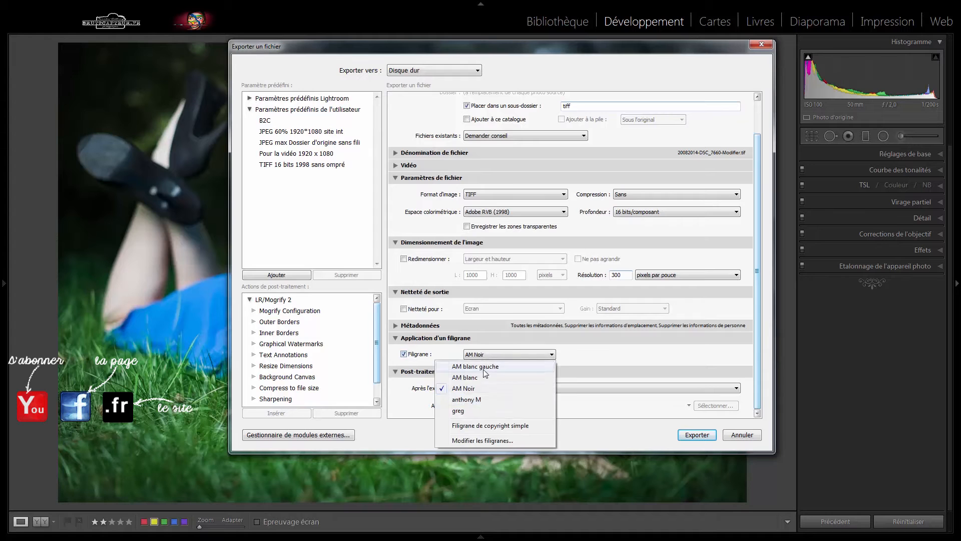
pyautogui.click(484, 440)
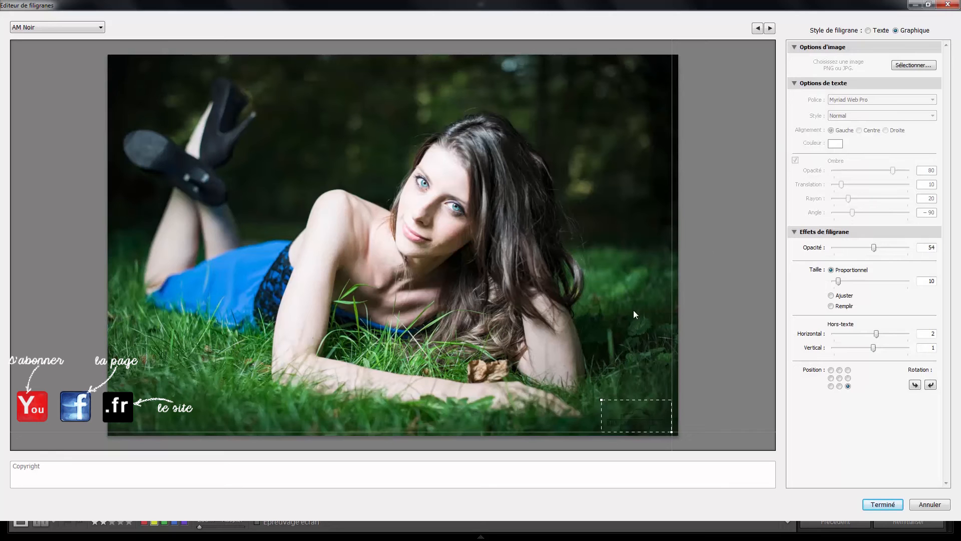
pyautogui.click(30, 27)
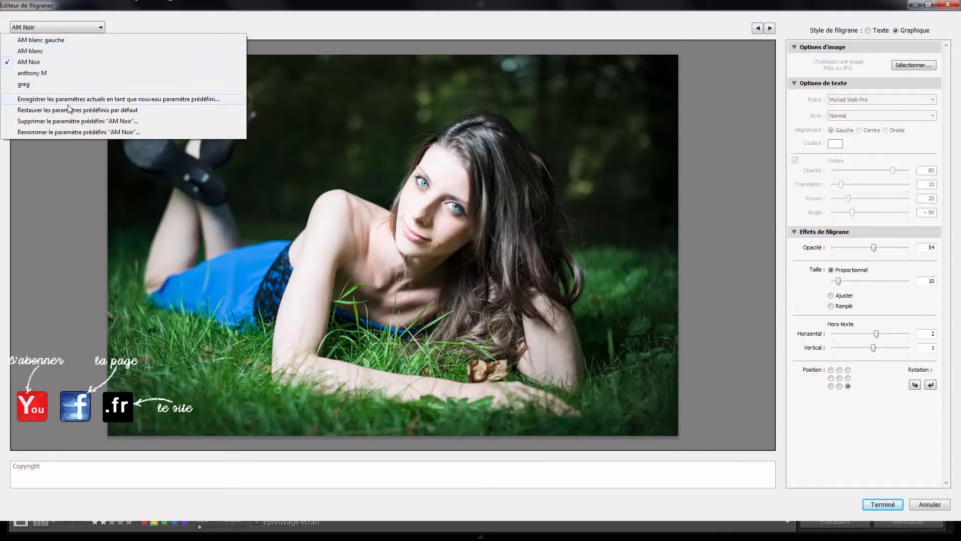
pyautogui.click(63, 75)
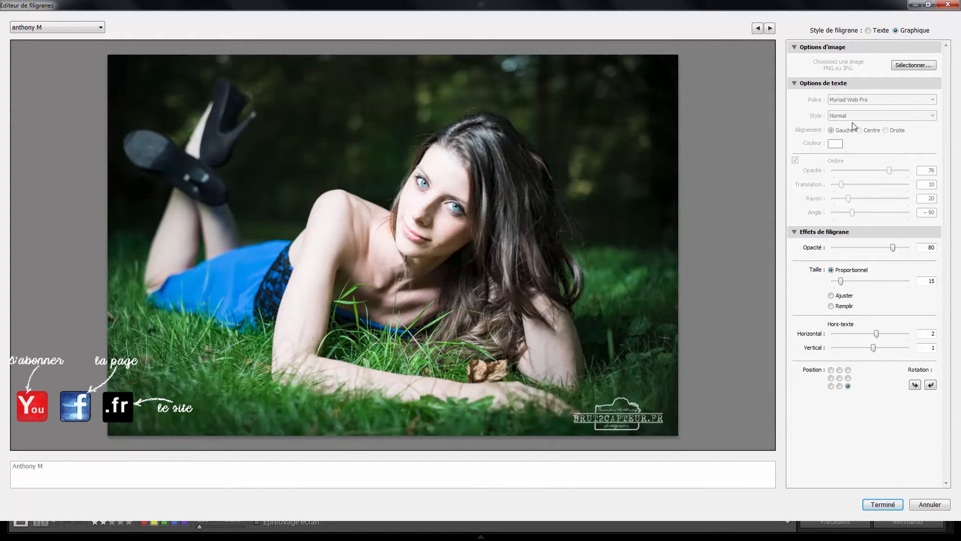
# Change the watermark style to Texte and replace its text with "Glandu photographie"
pyautogui.click(879, 32)
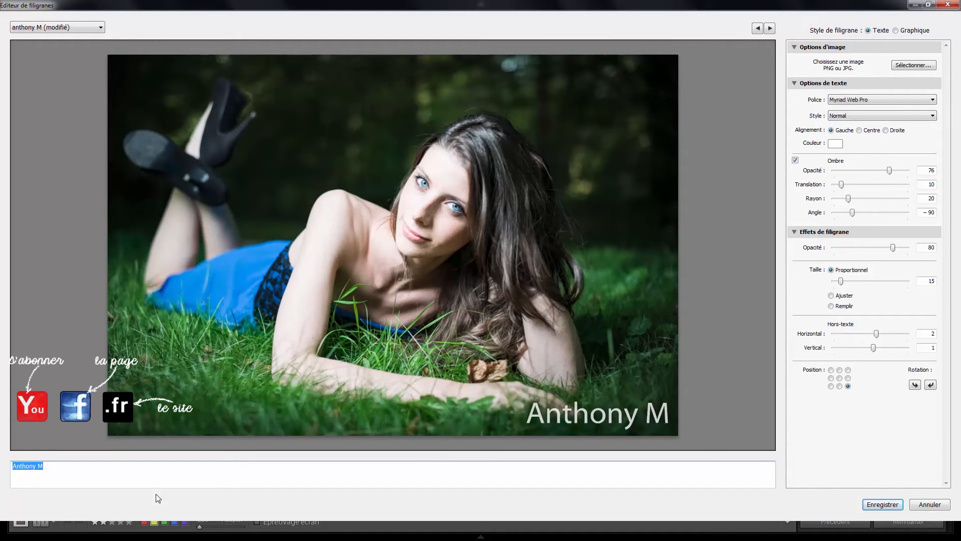
pyautogui.click(54, 471)
pyautogui.moveTo(465, 411)
pyautogui.press('BackSpace')
pyautogui.press('BackSpace')
pyautogui.press('BackSpace')
pyautogui.press('BackSpace')
pyautogui.press('BackSpace')
pyautogui.press('BackSpace')
pyautogui.press('BackSpace')
pyautogui.press('BackSpace')
pyautogui.press('BackSpace')
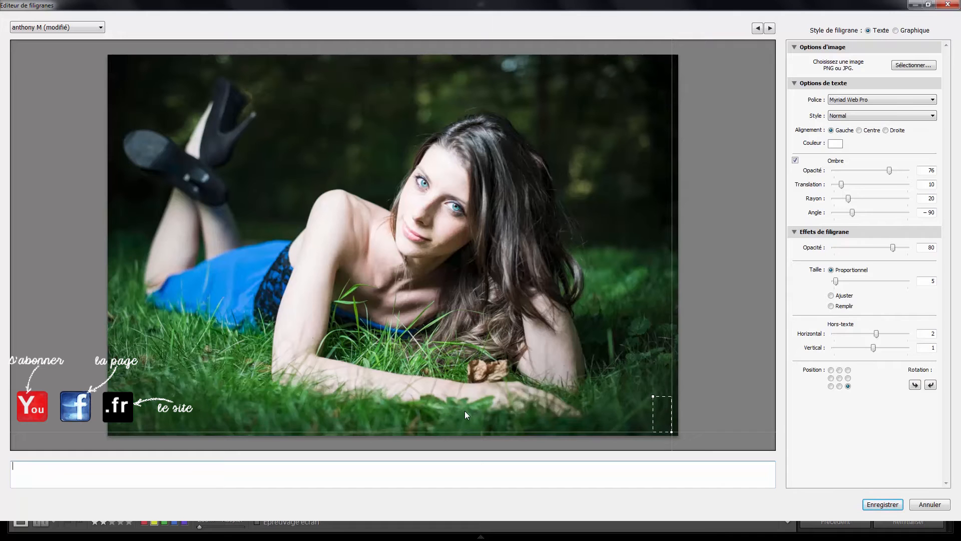
pyautogui.write('Glandu photogr')
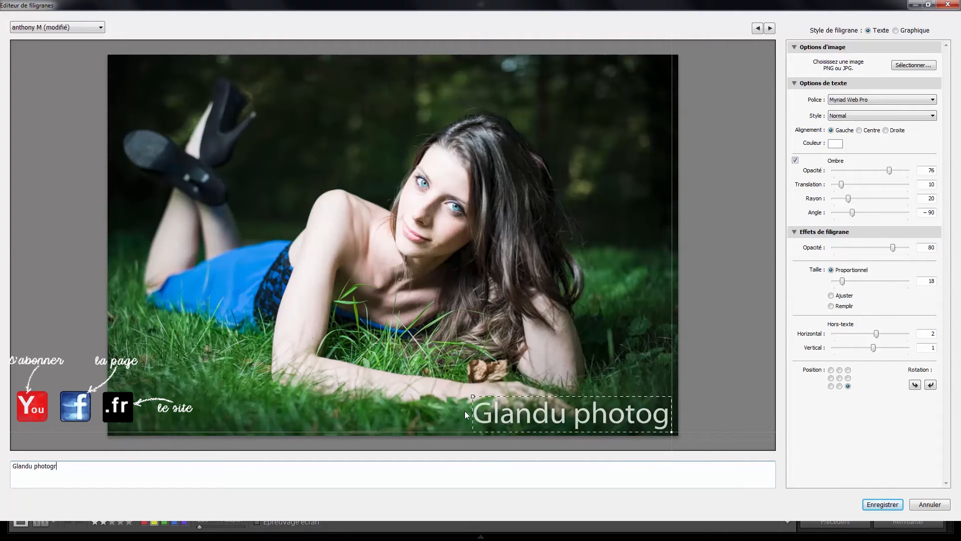
pyautogui.write('aphie')
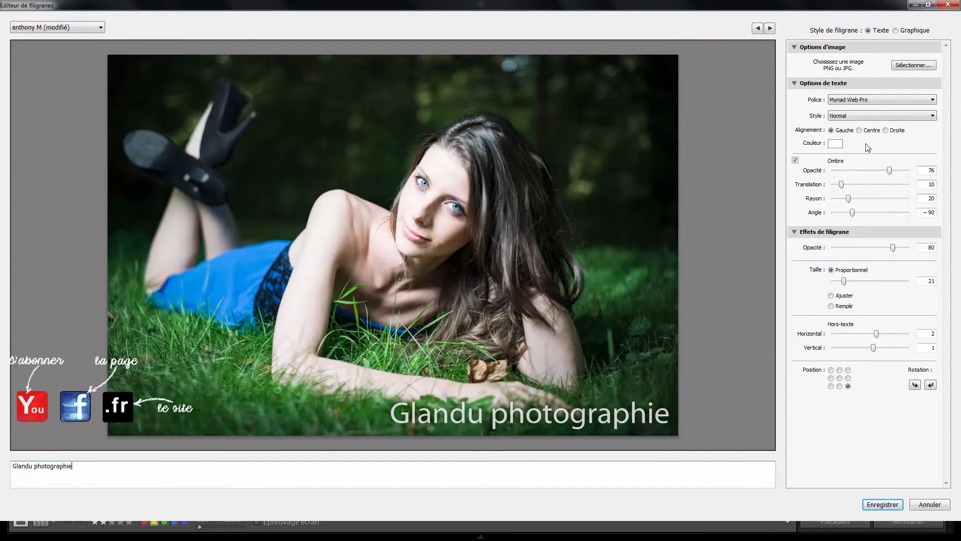
# Try Segoe Print as the watermark text font, and set the font to Vani
pyautogui.click(842, 103)
pyautogui.click(853, 219)
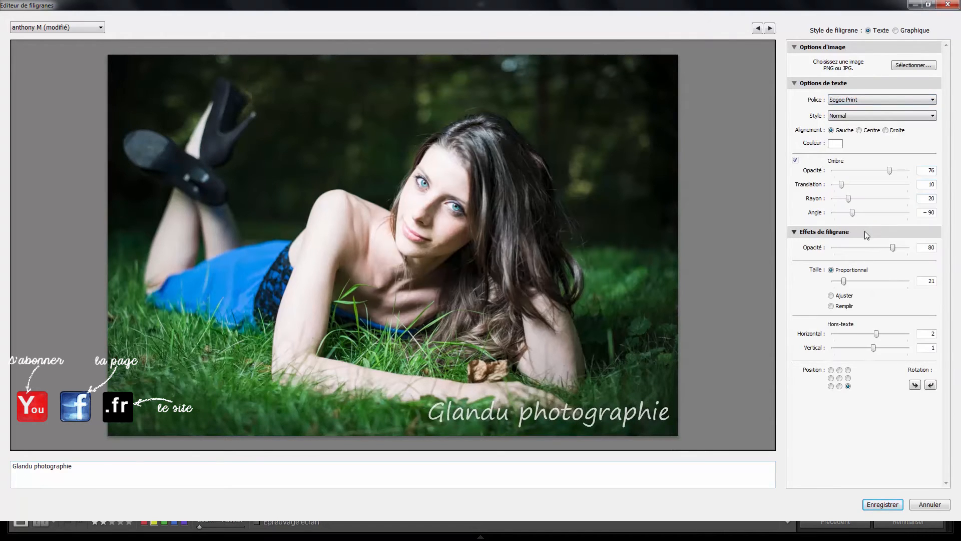
pyautogui.click(848, 104)
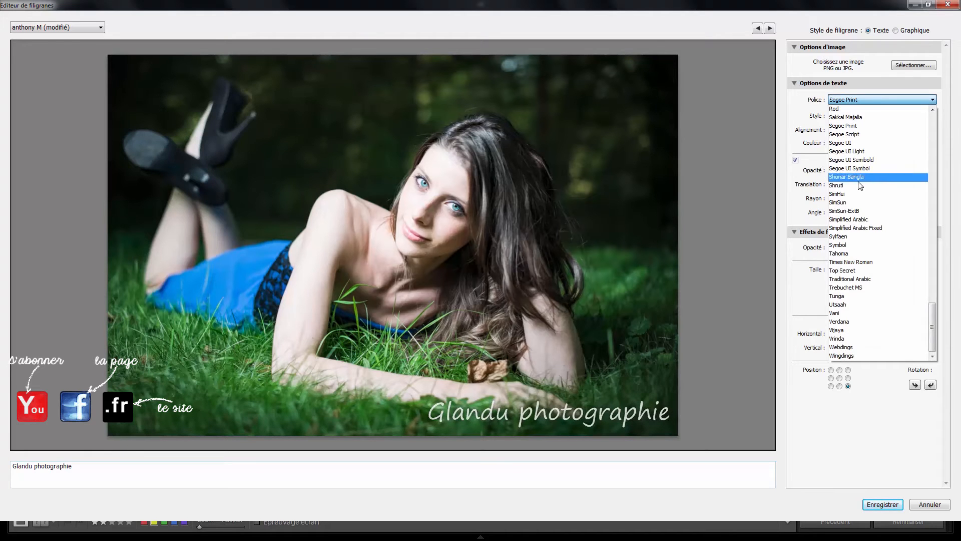
pyautogui.click(846, 315)
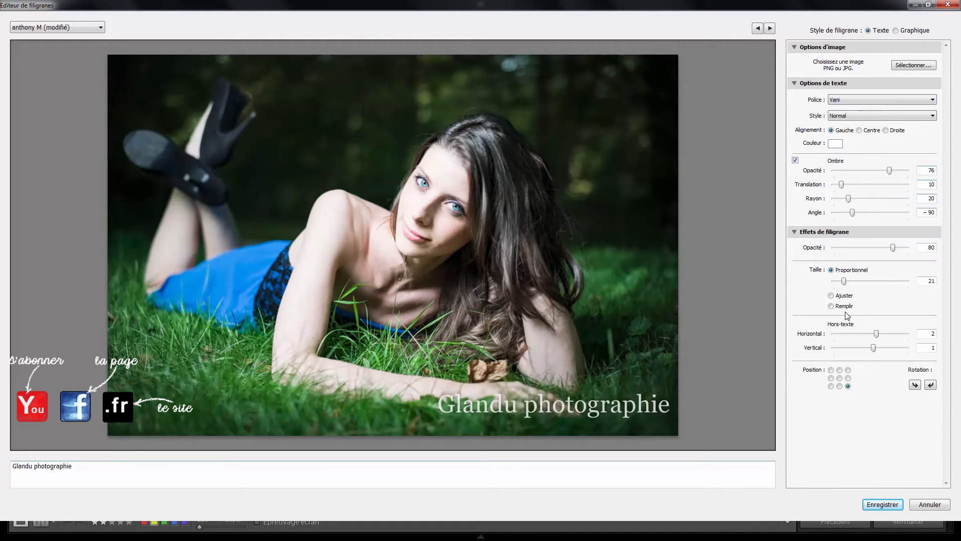
pyautogui.click(866, 103)
pyautogui.click(865, 102)
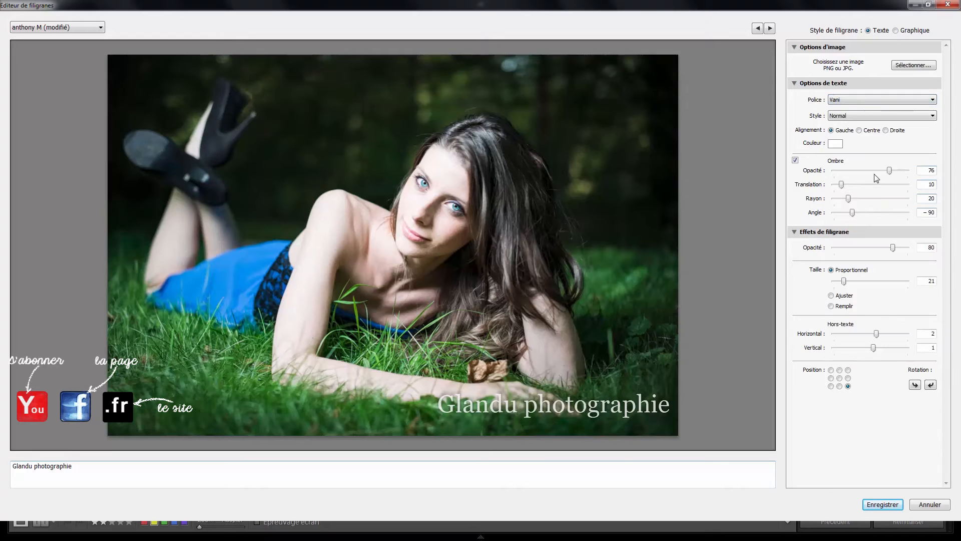
# Set the watermark font to CordiaUPC, its shadow opacity to 100 and the shadow translation to 0
pyautogui.click(862, 100)
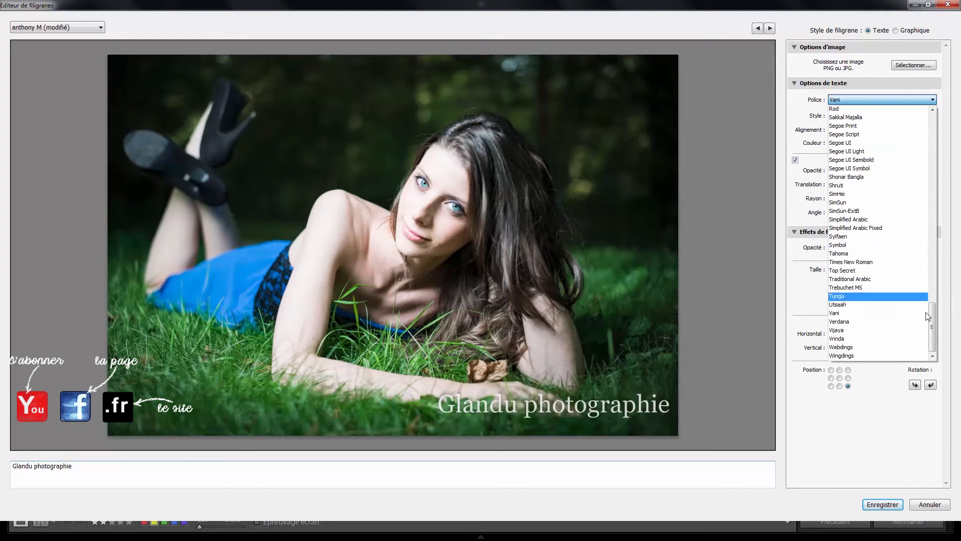
pyautogui.moveTo(933, 329); pyautogui.dragTo(945, 177)
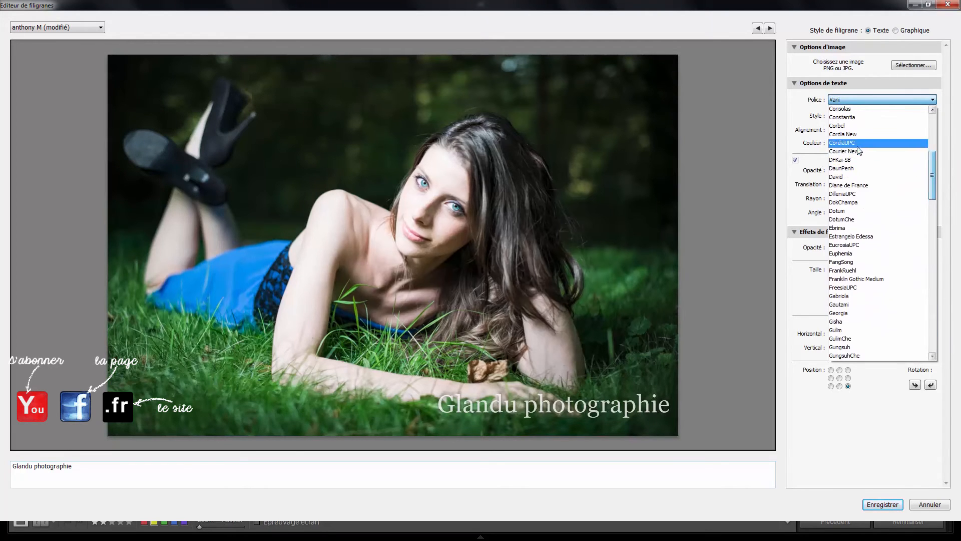
pyautogui.click(859, 144)
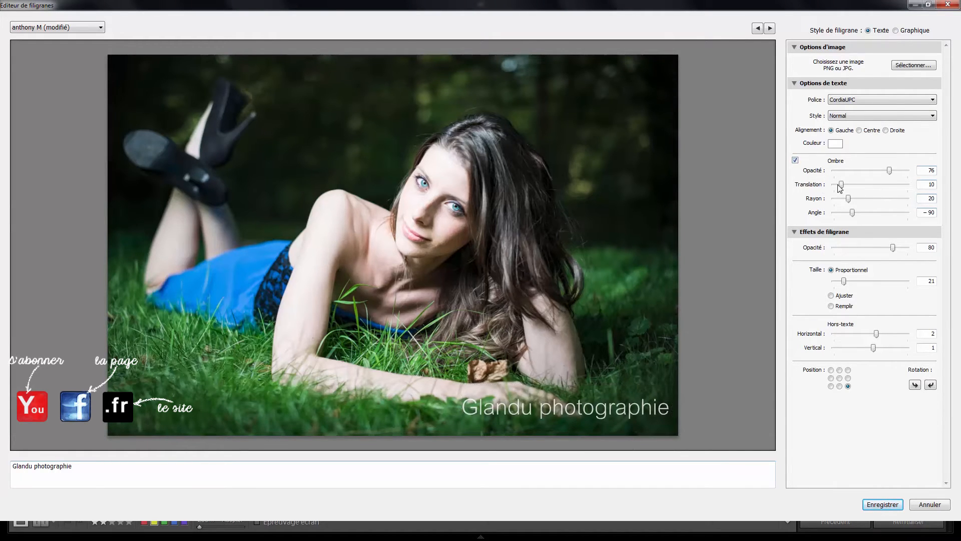
pyautogui.moveTo(889, 171); pyautogui.dragTo(909, 171)
pyautogui.moveTo(841, 184); pyautogui.dragTo(821, 200)
# Try the lower-left and lower-centre watermark anchors, return to the lower-right one, and set the watermark effect opacity to 35
pyautogui.click(832, 386)
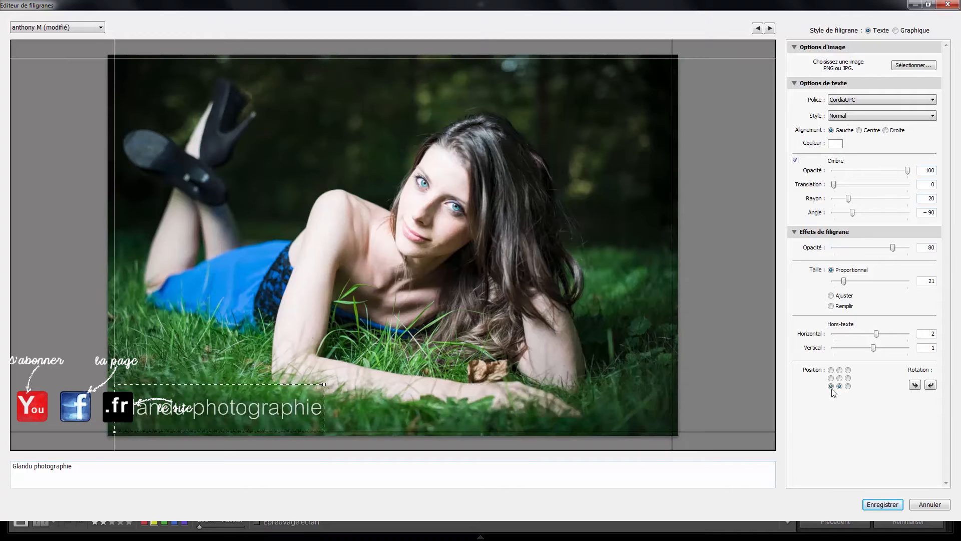
pyautogui.click(840, 386)
pyautogui.click(848, 386)
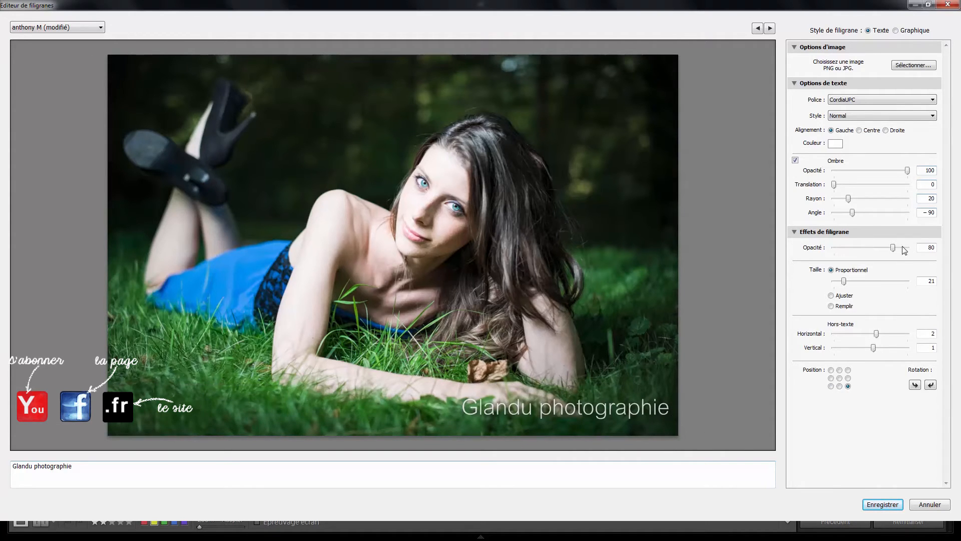
pyautogui.moveTo(894, 249); pyautogui.dragTo(861, 260)
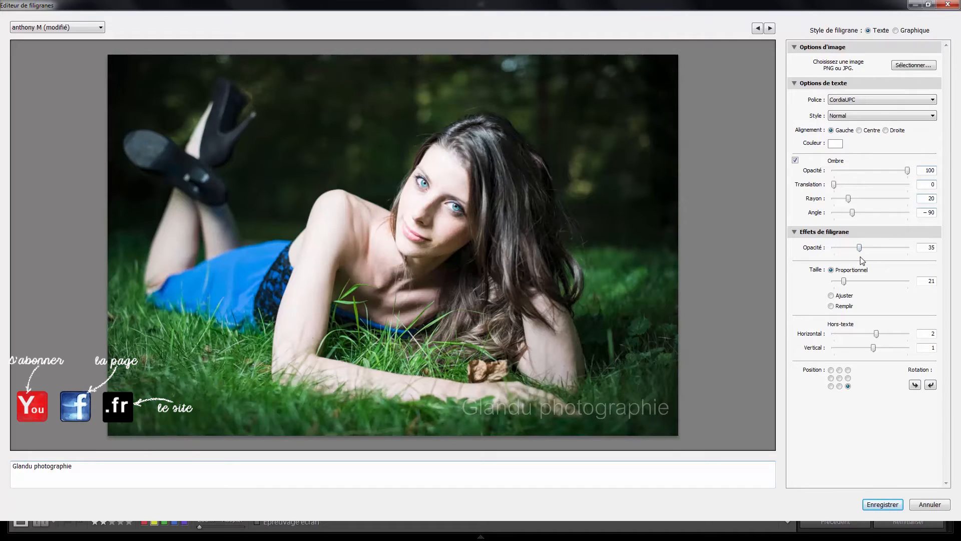
pyautogui.moveTo(648, 400)
# Rotate the watermark text through a full turn in quarter steps, and look at the text style options
pyautogui.click(915, 385)
pyautogui.click(915, 385)
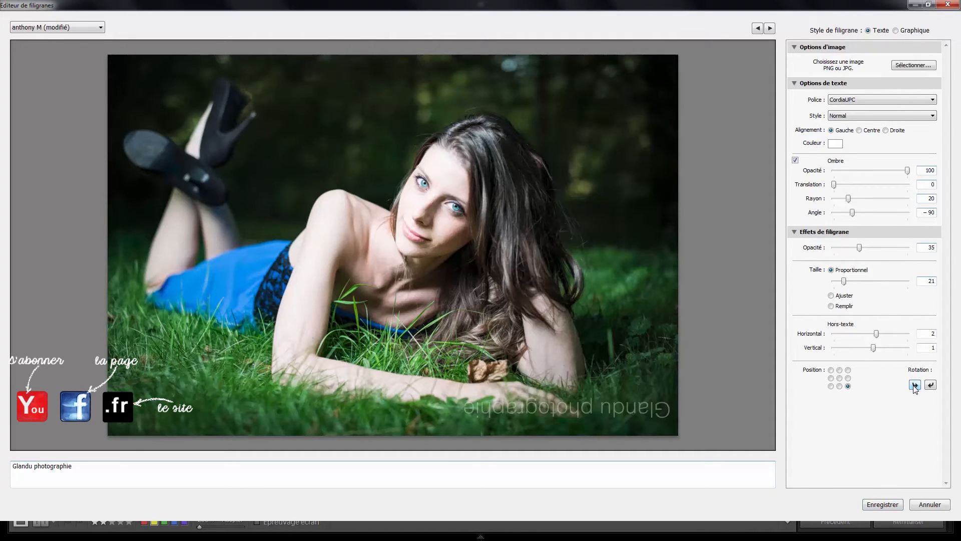
pyautogui.click(915, 385)
pyautogui.click(915, 385)
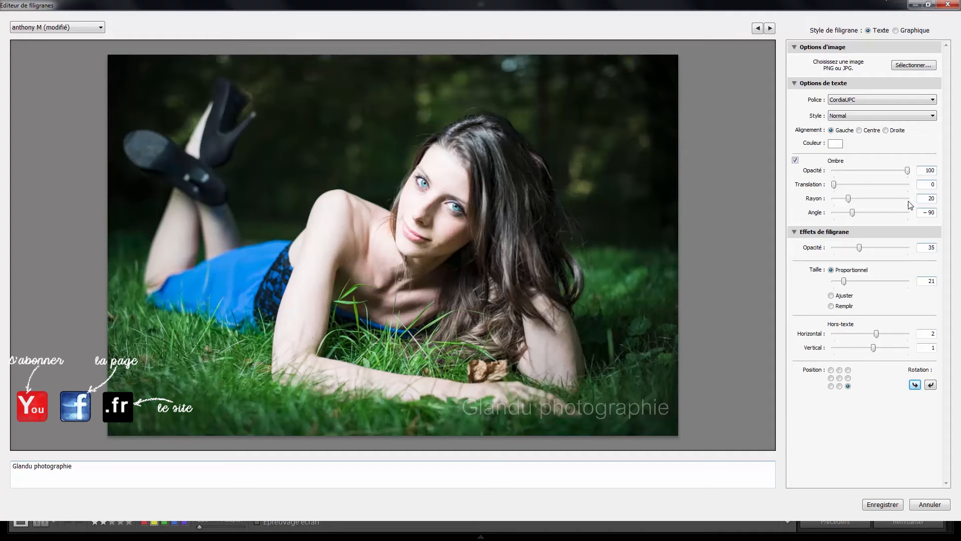
pyautogui.click(871, 116)
pyautogui.click(876, 118)
# Set the watermark's vertical offset to −2 and its horizontal offset to 1
pyautogui.moveTo(878, 348)
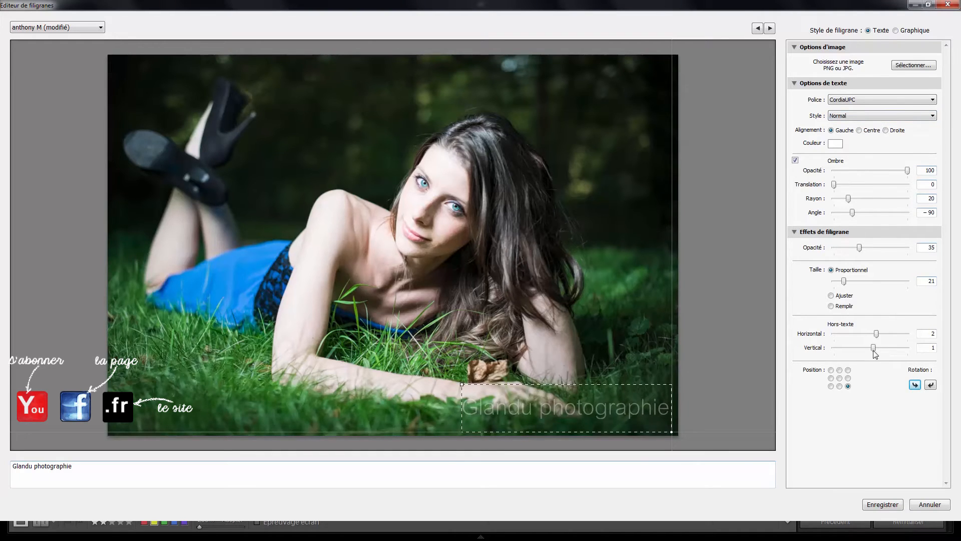
pyautogui.moveTo(874, 348)
pyautogui.mouseDown()
pyautogui.moveTo(865, 348)
pyautogui.moveTo(878, 334)
pyautogui.mouseUp()
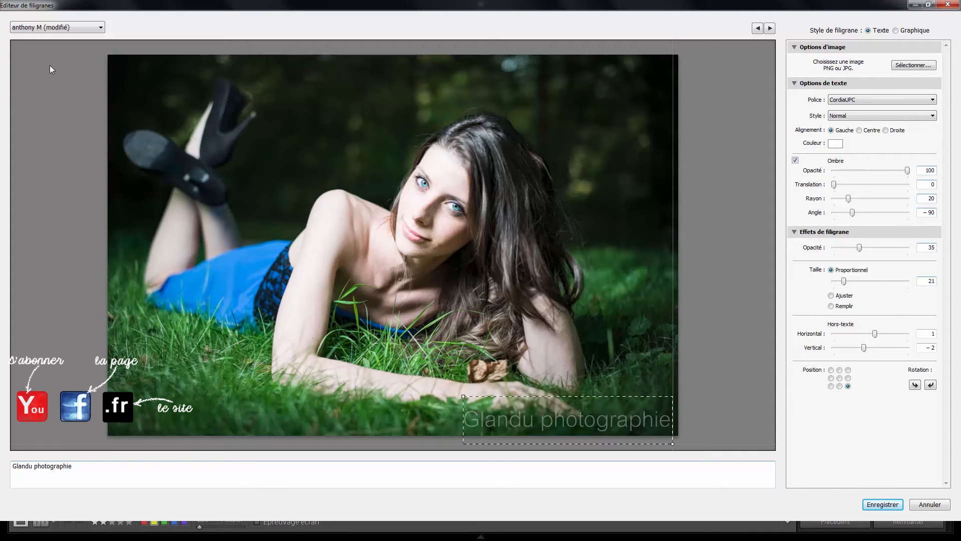
# Save the current watermark settings as a new preset named 01
pyautogui.click(55, 30)
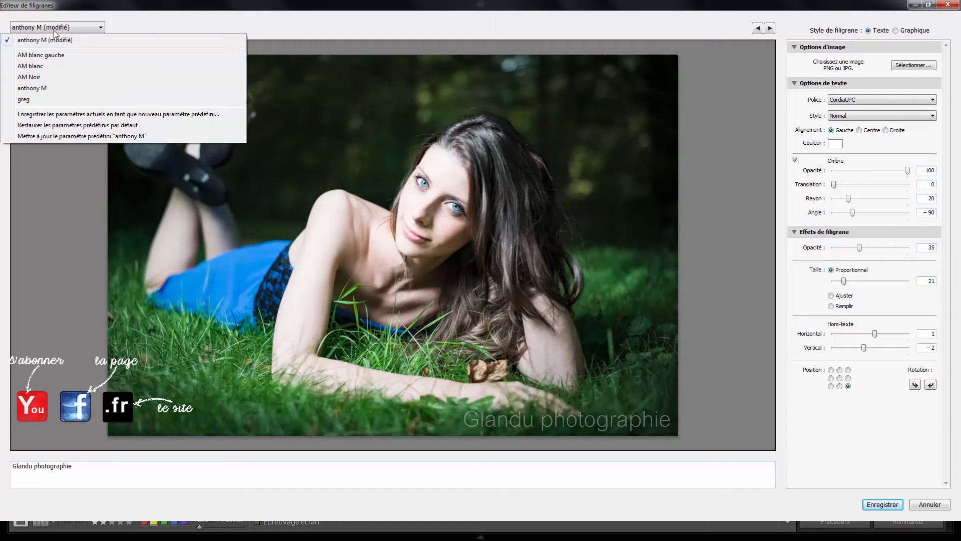
pyautogui.click(61, 118)
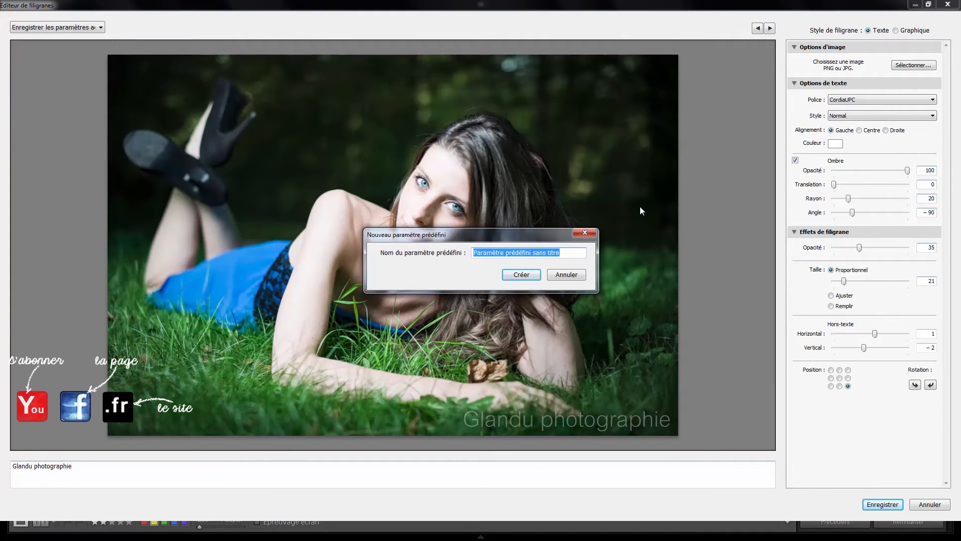
pyautogui.write('01')
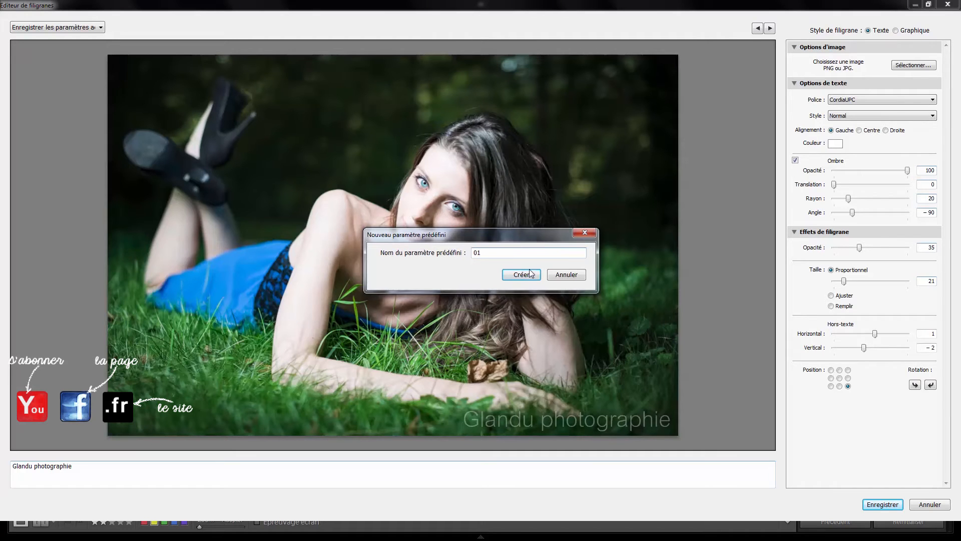
pyautogui.click(528, 271)
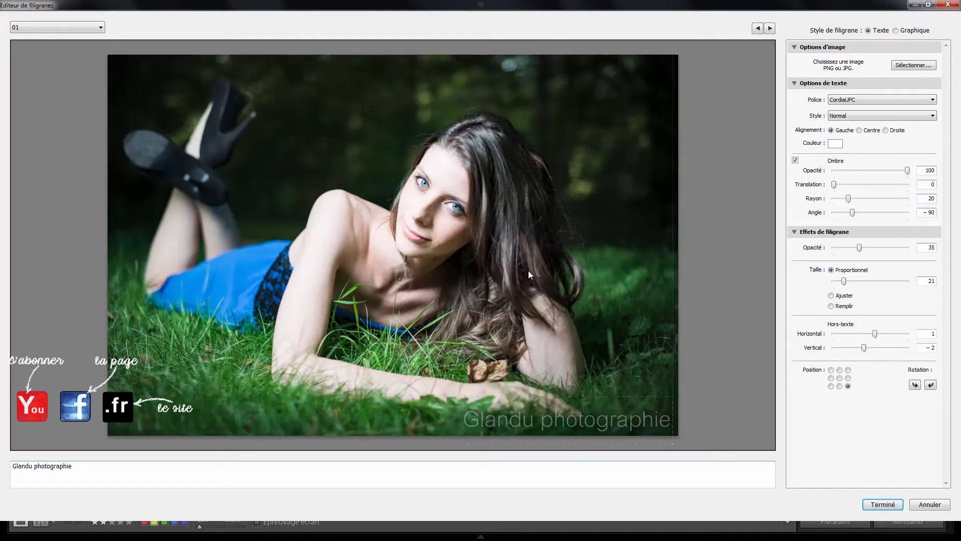
# Select the 01 watermark preset, review the preset management options, and close the watermark editor
pyautogui.click(23, 26)
pyautogui.click(22, 39)
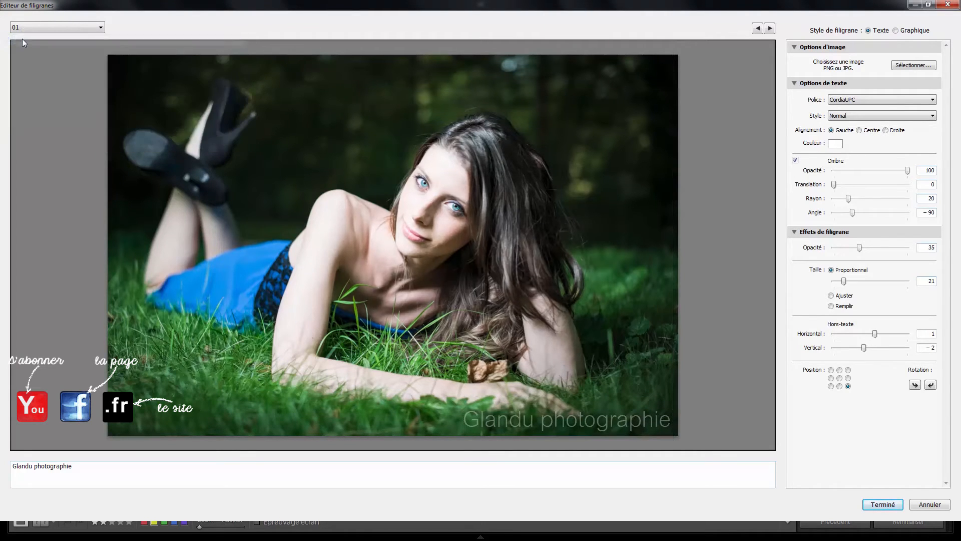
pyautogui.click(28, 31)
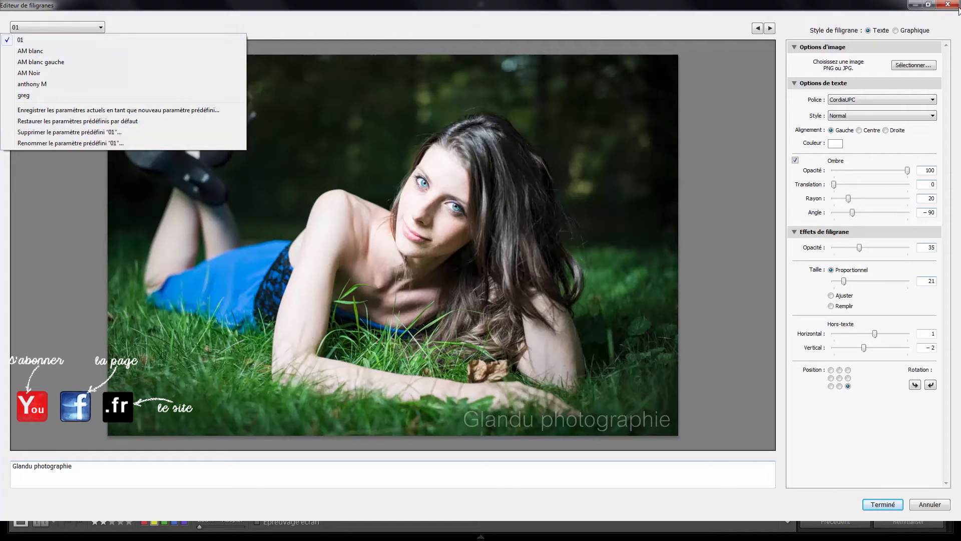
pyautogui.click(885, 508)
pyautogui.click(884, 505)
# Keep 01 as the export watermark and Afficher dans l'Explorateur as the action after export
pyautogui.click(489, 352)
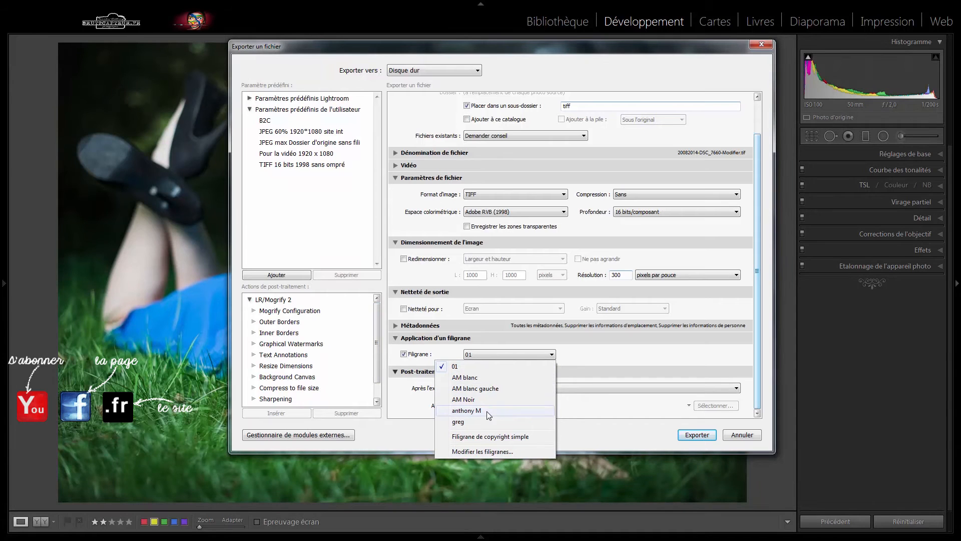
pyautogui.click(642, 353)
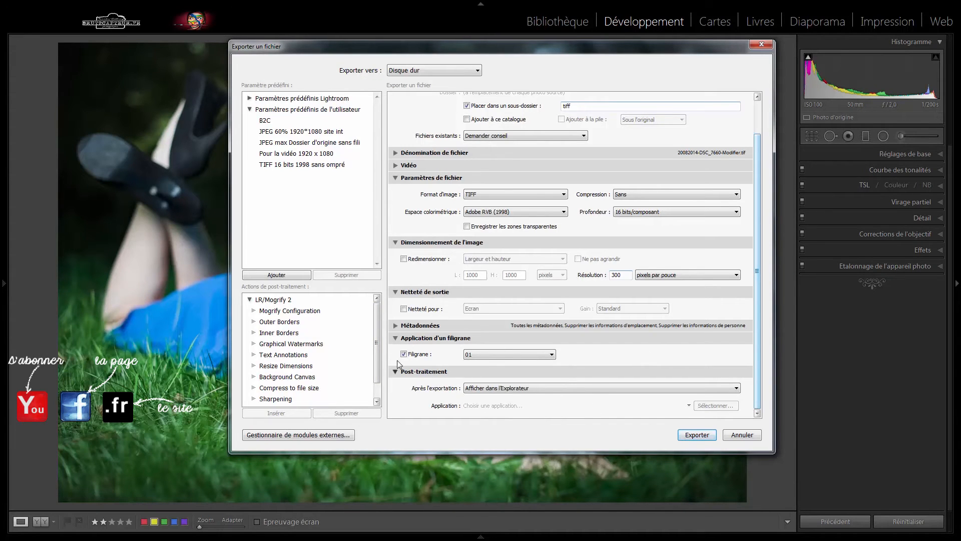
pyautogui.click(504, 393)
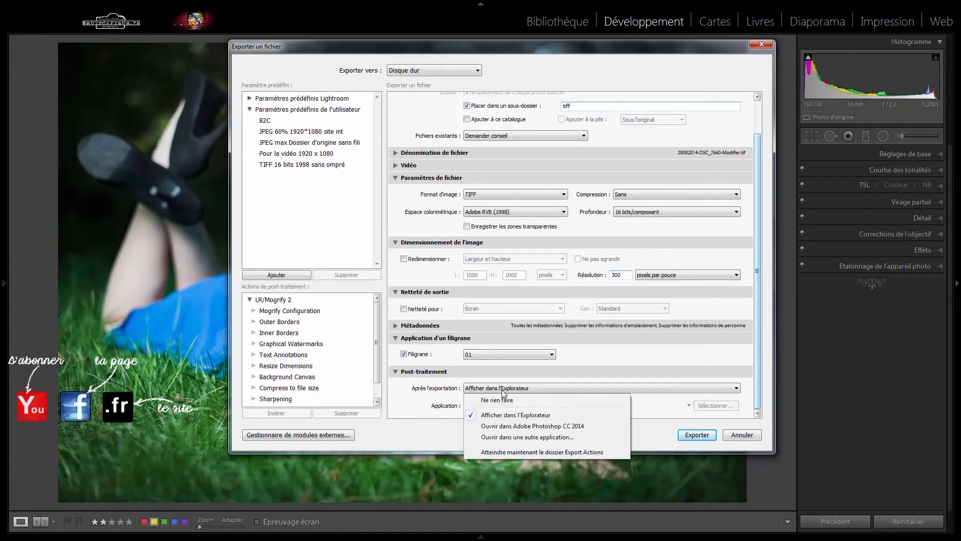
pyautogui.click(532, 415)
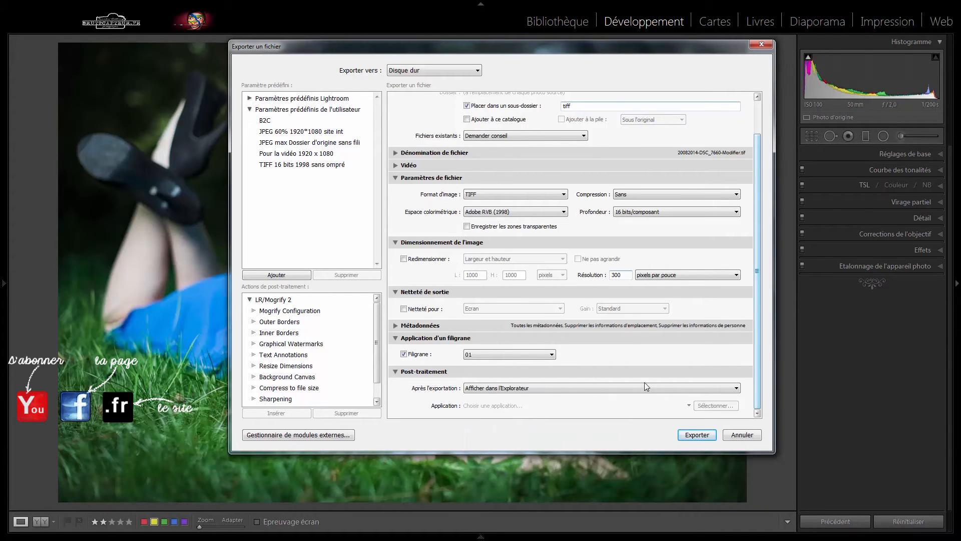
# Collapse the file settings, image sizing, output sharpening and watermark sections, and export the photo
pyautogui.scroll(2, 644, 382)
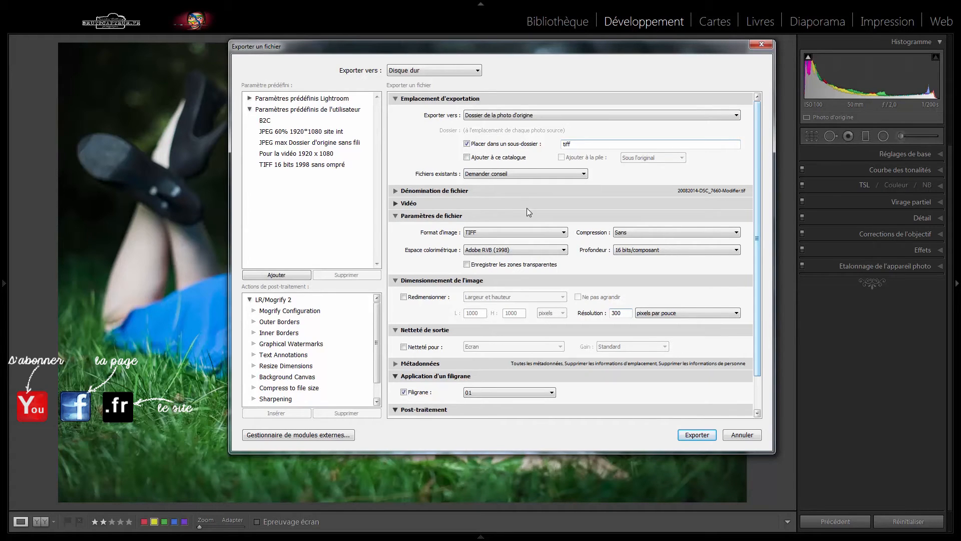
pyautogui.click(395, 217)
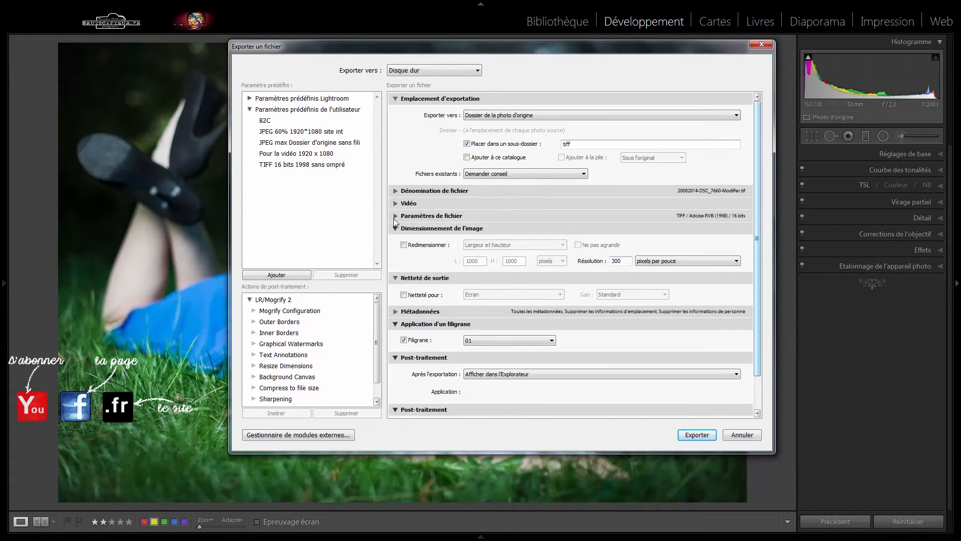
pyautogui.click(393, 229)
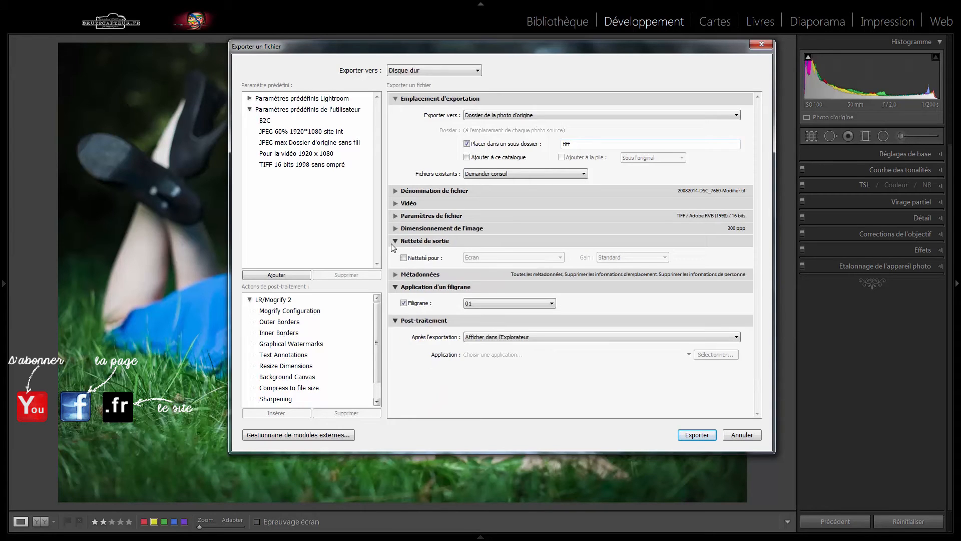
pyautogui.click(392, 242)
pyautogui.click(394, 266)
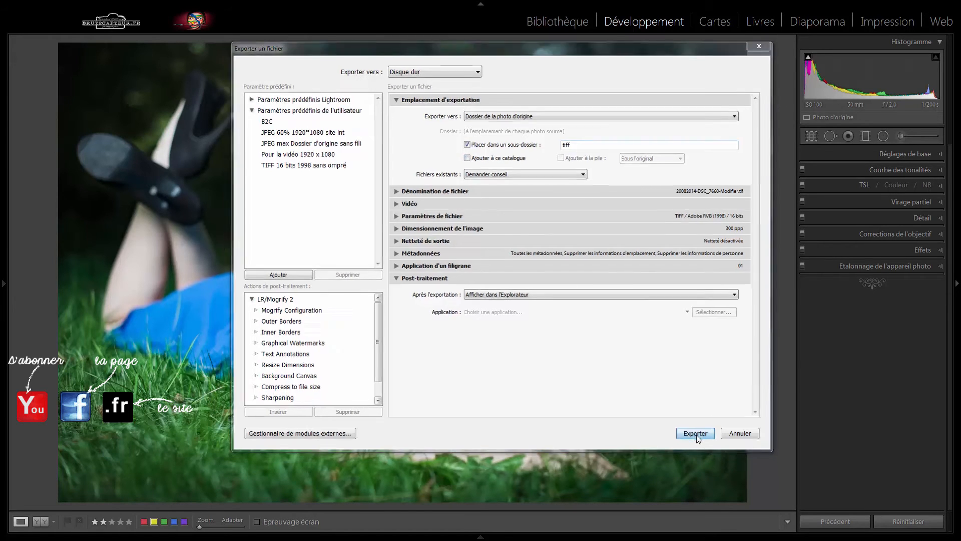
pyautogui.click(696, 435)
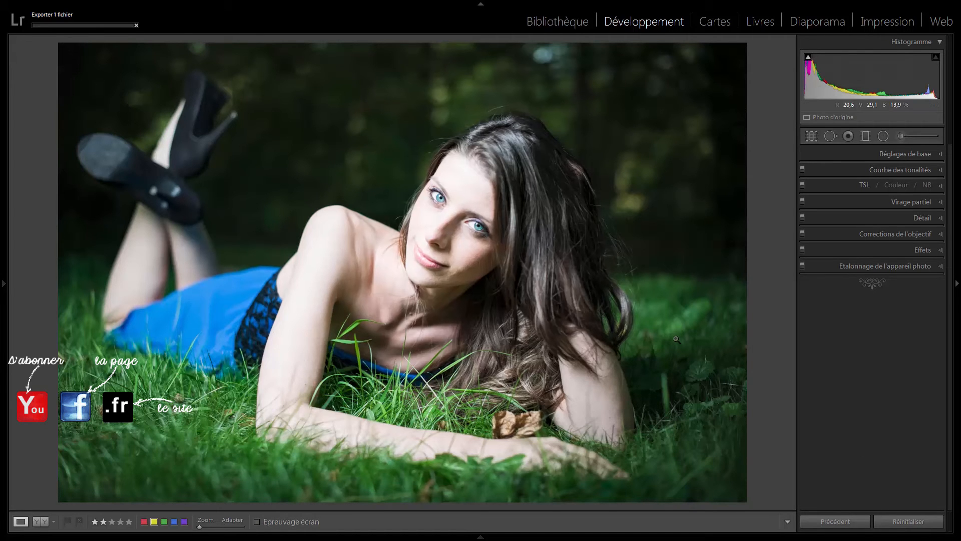
# Leave full-screen mode and, in Windows Explorer, check the exported photo in the shoot's tiff subfolder before returning to the parent folder
pyautogui.hotkey('shift', 'f')
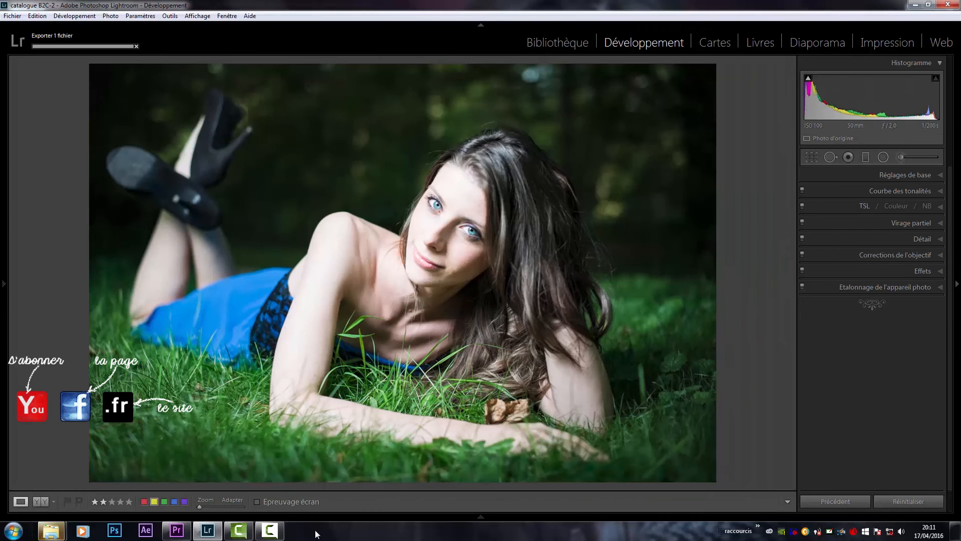
pyautogui.moveTo(64, 531)
pyautogui.click(173, 481)
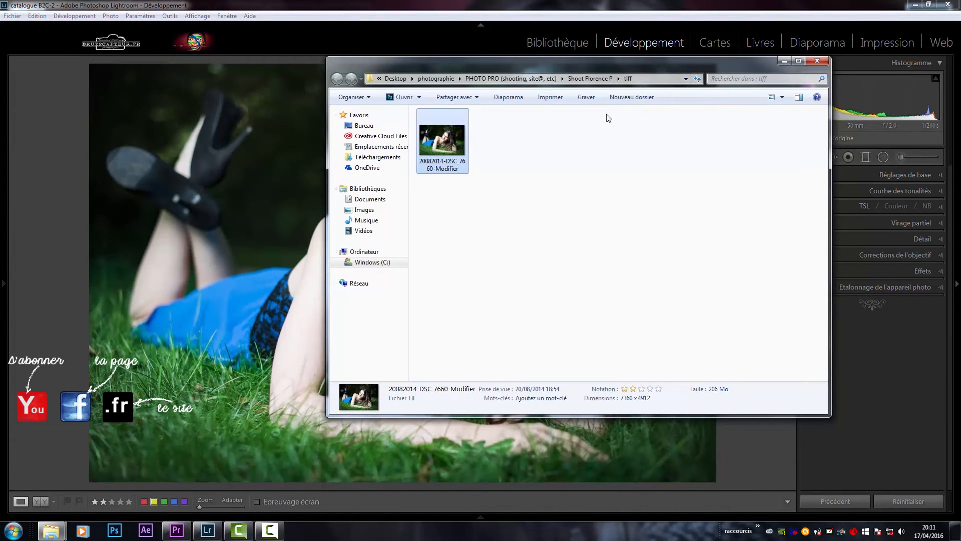
pyautogui.click(572, 83)
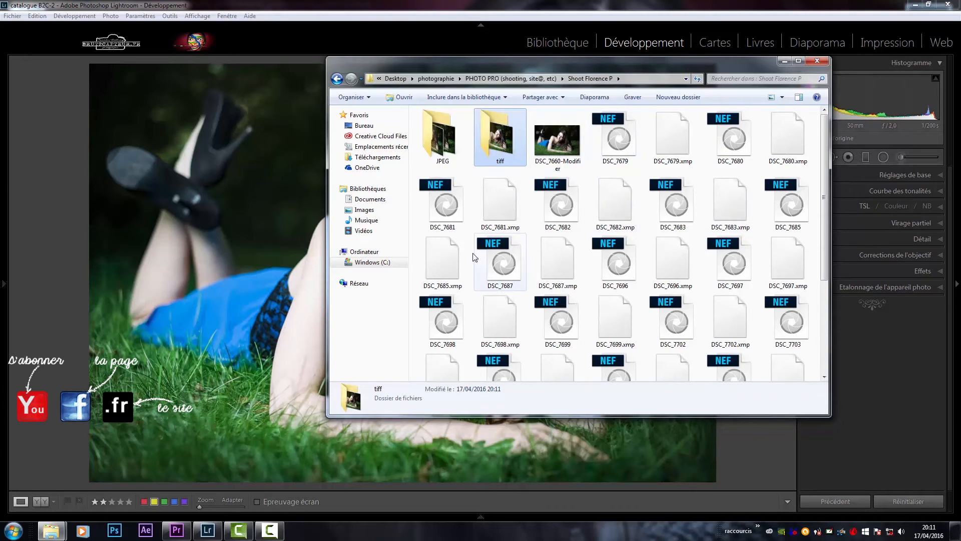
pyautogui.doubleClick(508, 152)
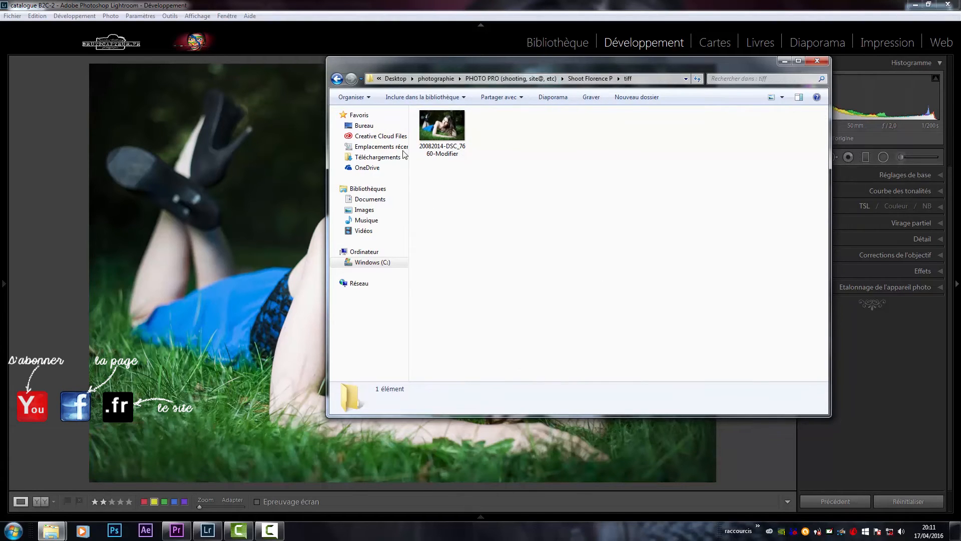
pyautogui.click(336, 79)
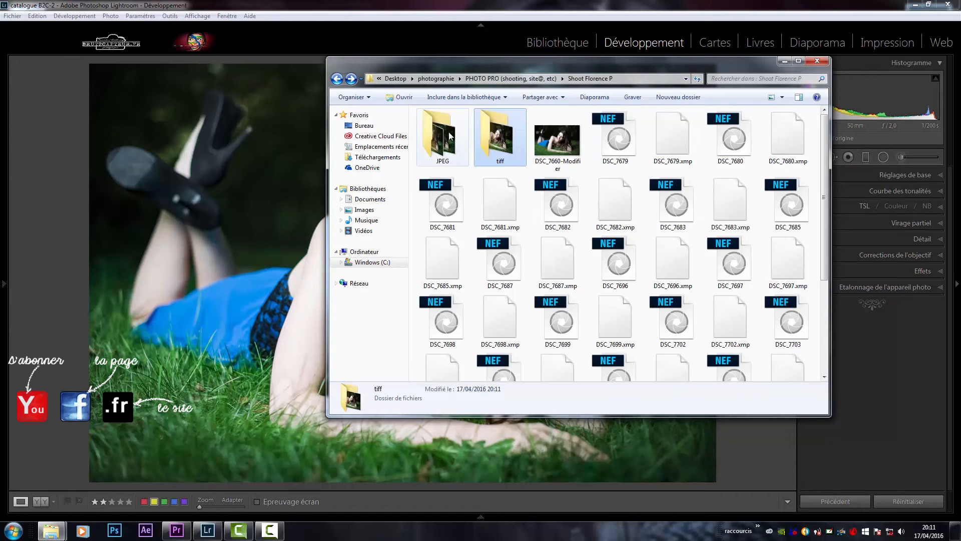
# Delete the tiff folder from the shoot folder, sending it to the Recycle Bin
pyautogui.rightClick(484, 131)
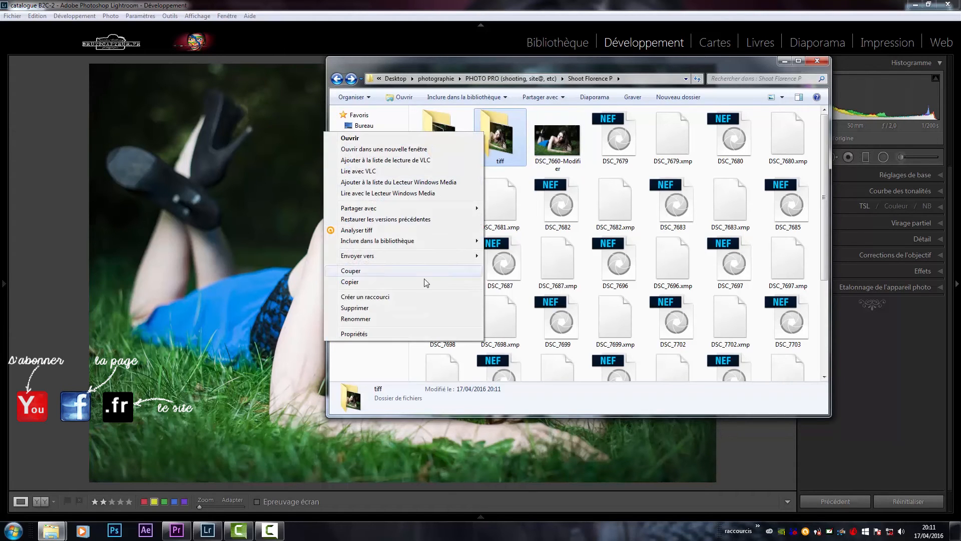
pyautogui.click(407, 306)
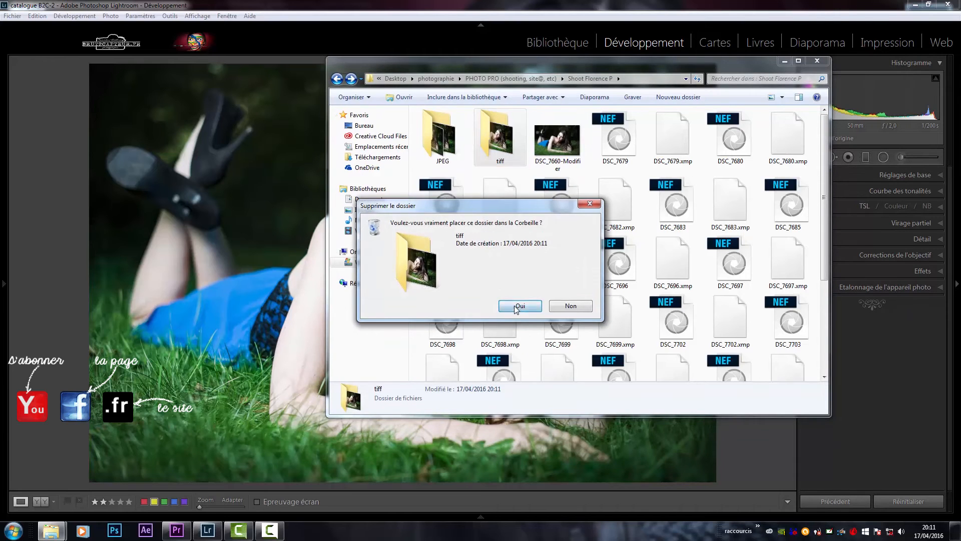
pyautogui.click(520, 306)
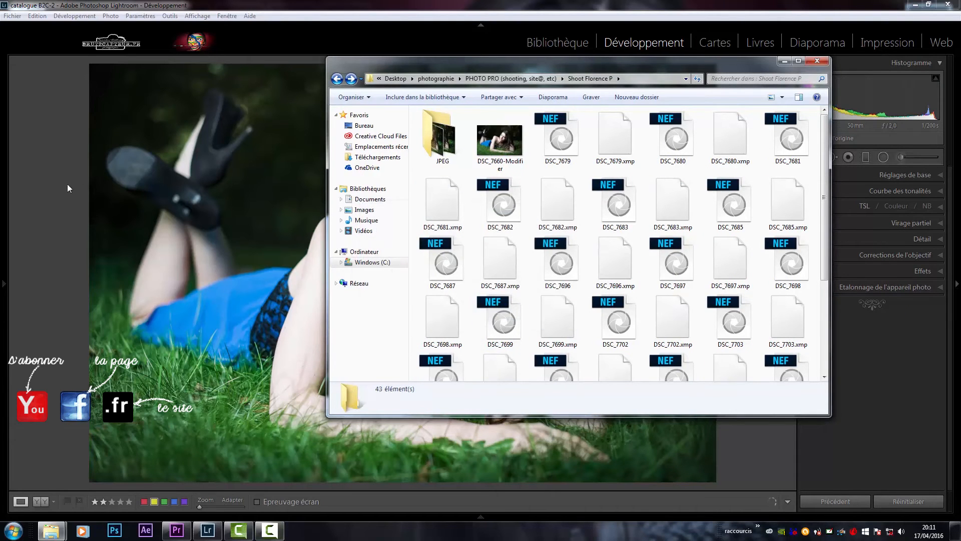
# Switch back to Lightroom and reopen the export dialog for the current photo
pyautogui.click(95, 184)
pyautogui.rightClick(196, 205)
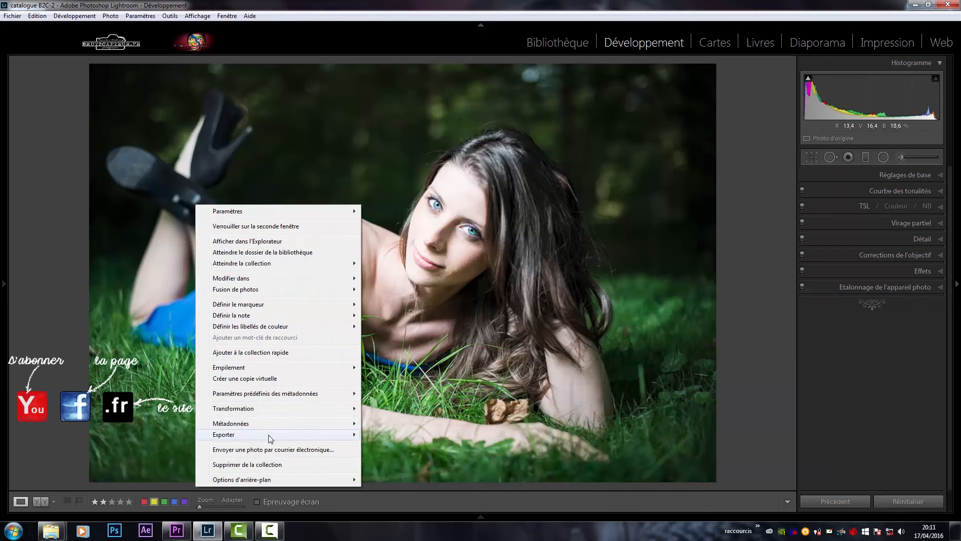
pyautogui.moveTo(269, 439)
pyautogui.click(73, 296)
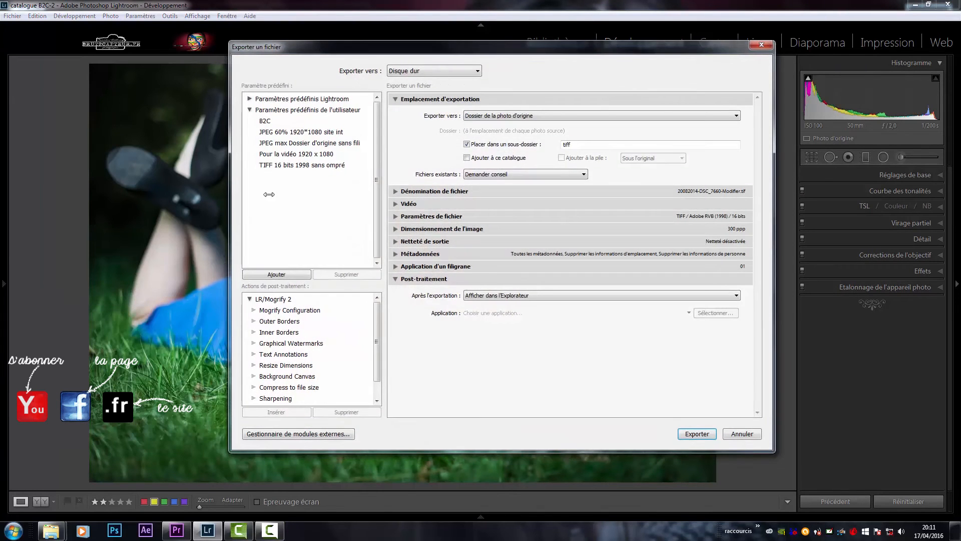
# Load the TIFF 16 bits 1998 and JPEG max Dossier d'origine export presets in turn, and add the Mogrify Configuration post-processing action
pyautogui.click(273, 165)
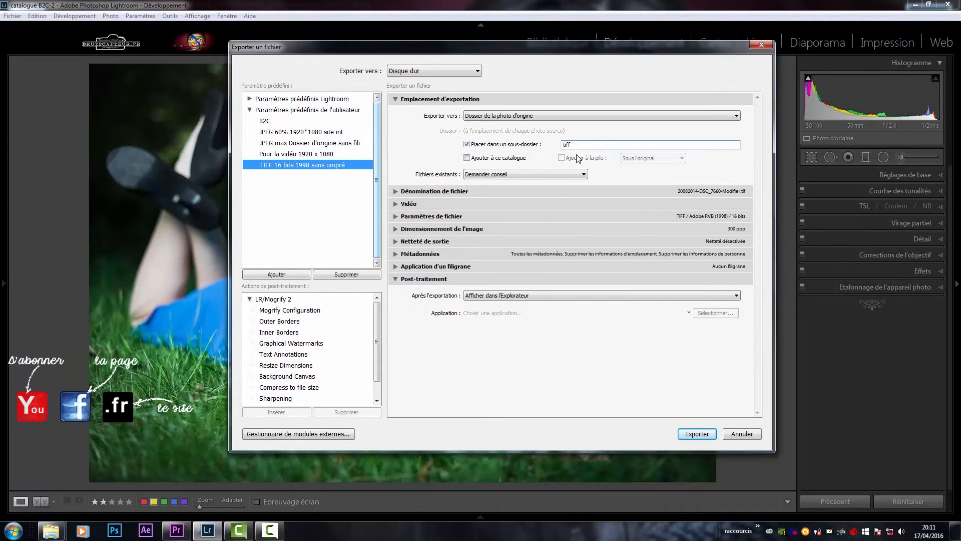
pyautogui.click(311, 145)
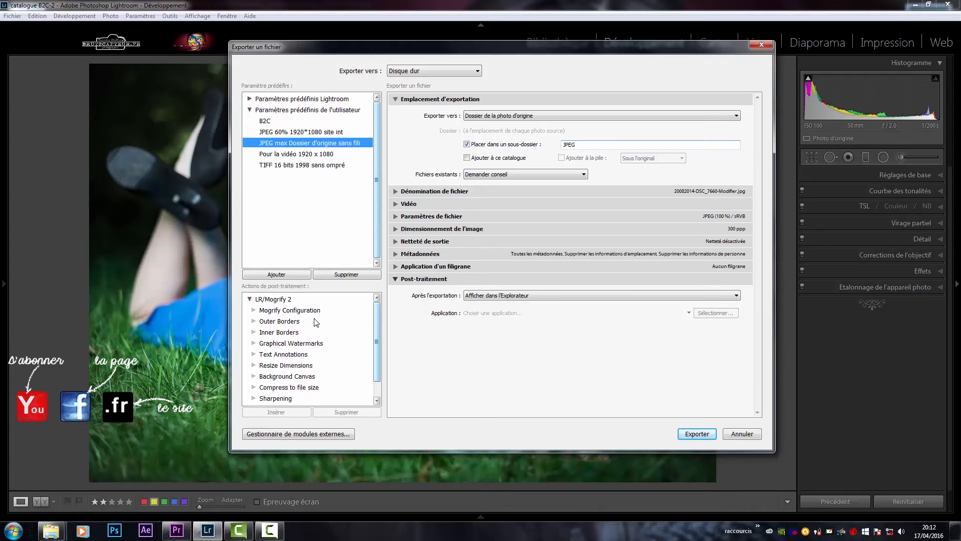
pyautogui.doubleClick(290, 310)
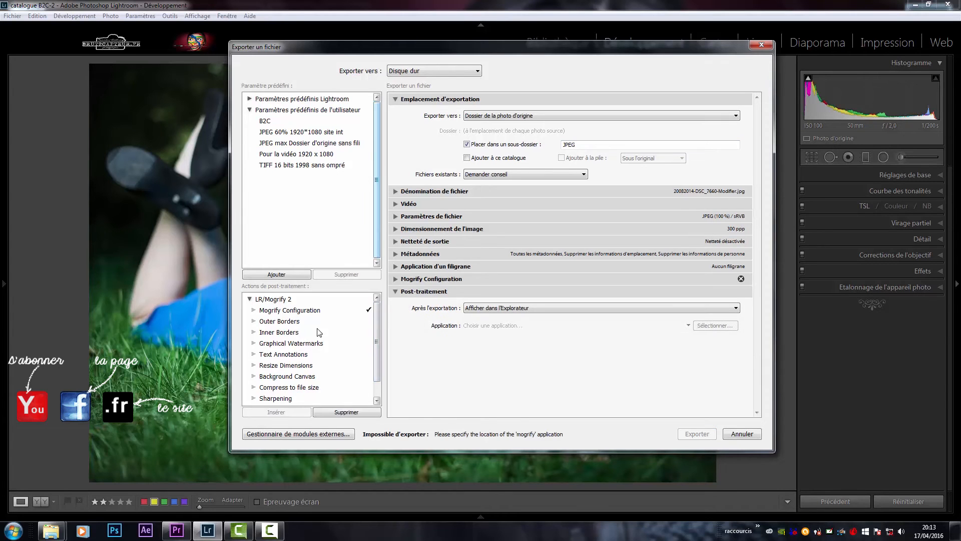
# Open the plug-in manager and view the folder browser for adding an external plug-in, without choosing any folder
pyautogui.click(302, 433)
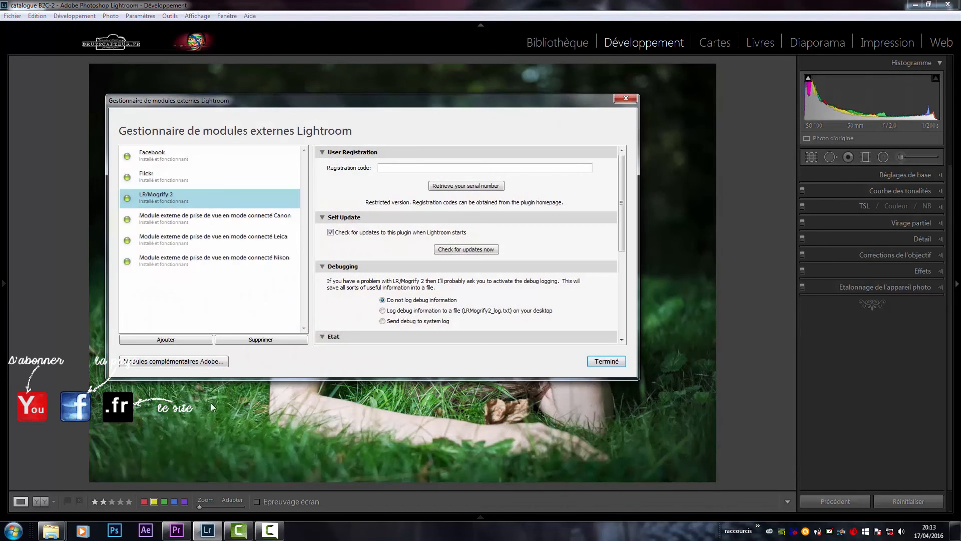
pyautogui.click(158, 340)
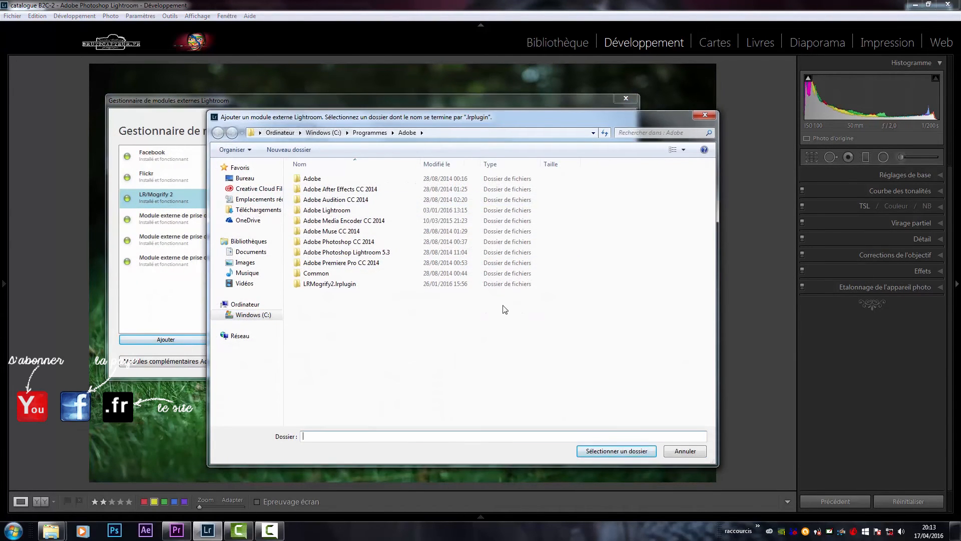
pyautogui.click(686, 452)
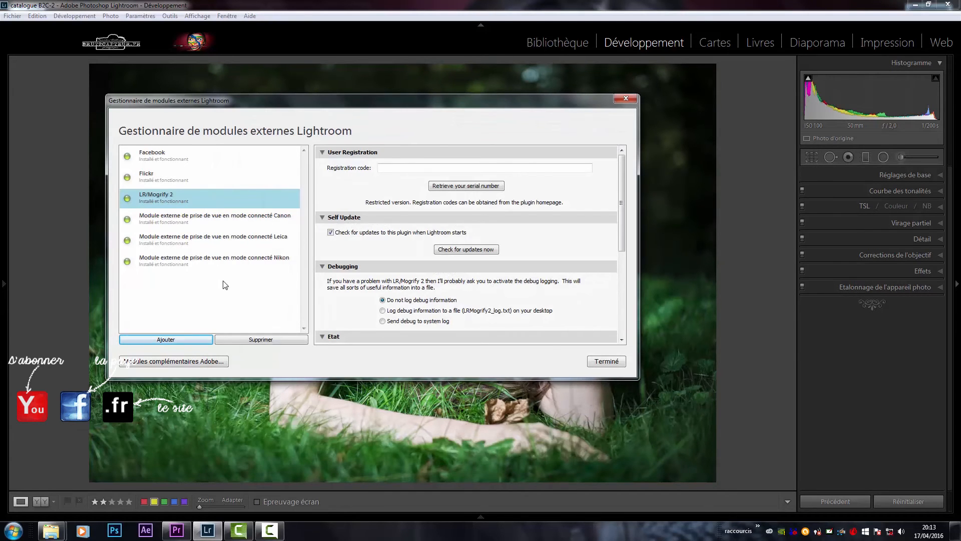
# Collapse the LR/Mogrify 2 plug-in's information sections, and close both the plug-in manager and the export dialog without exporting
pyautogui.click(323, 266)
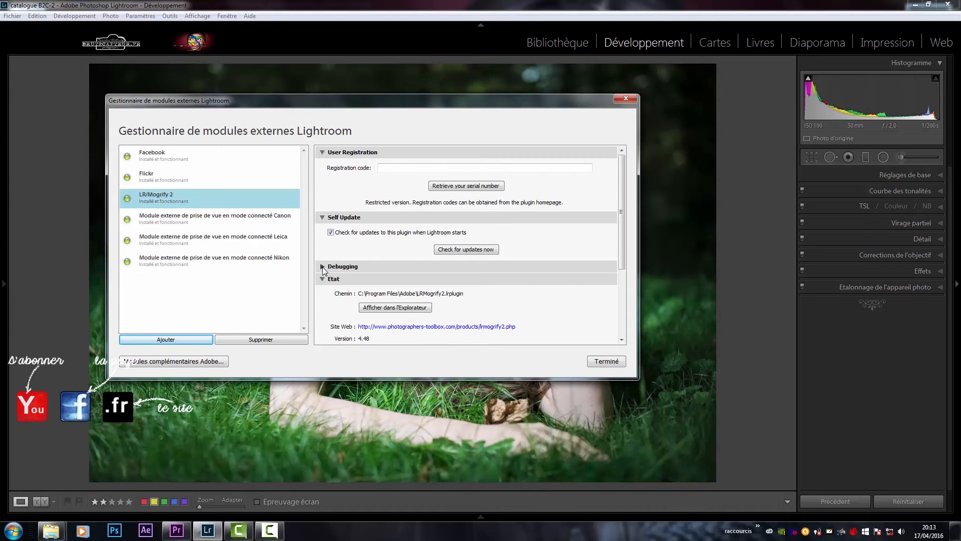
pyautogui.click(323, 219)
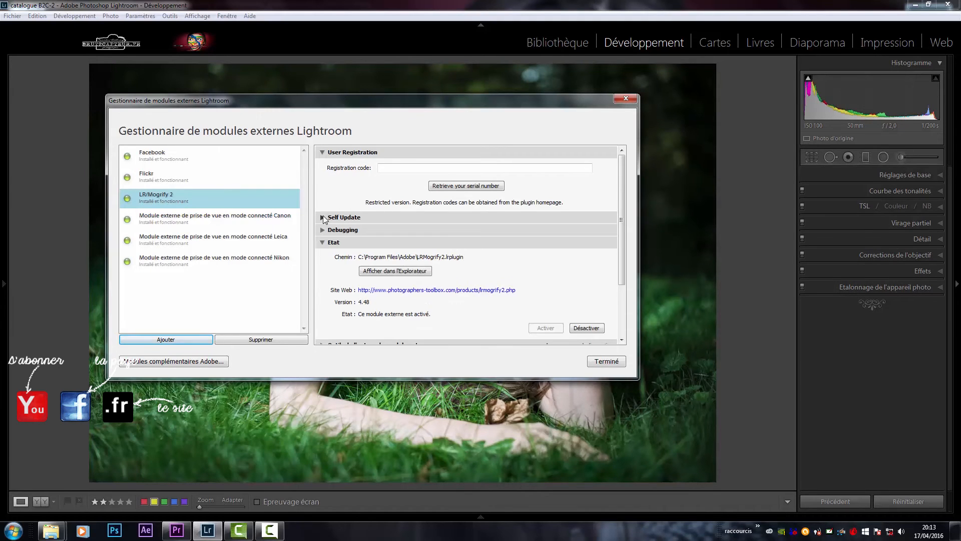
pyautogui.click(323, 152)
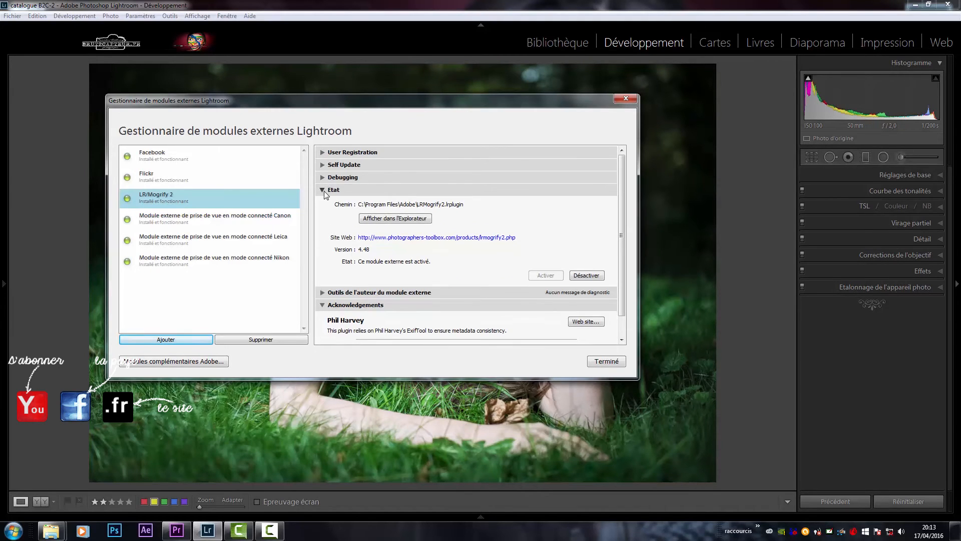
pyautogui.click(322, 190)
pyautogui.click(321, 215)
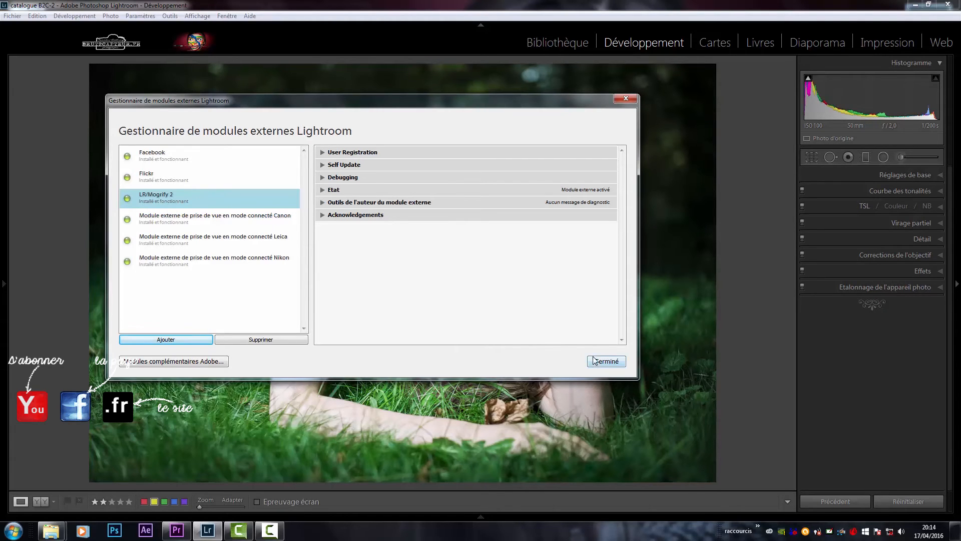
pyautogui.click(626, 99)
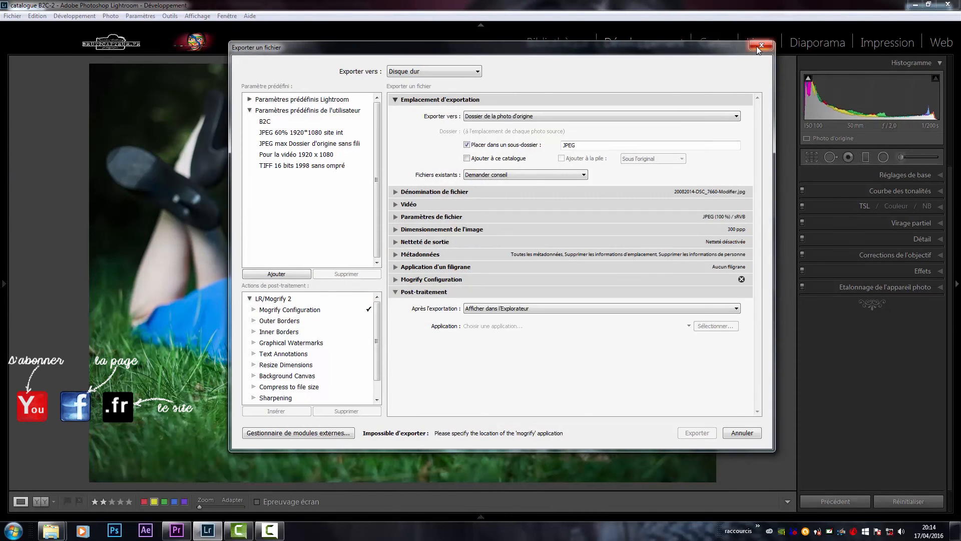
pyautogui.click(760, 46)
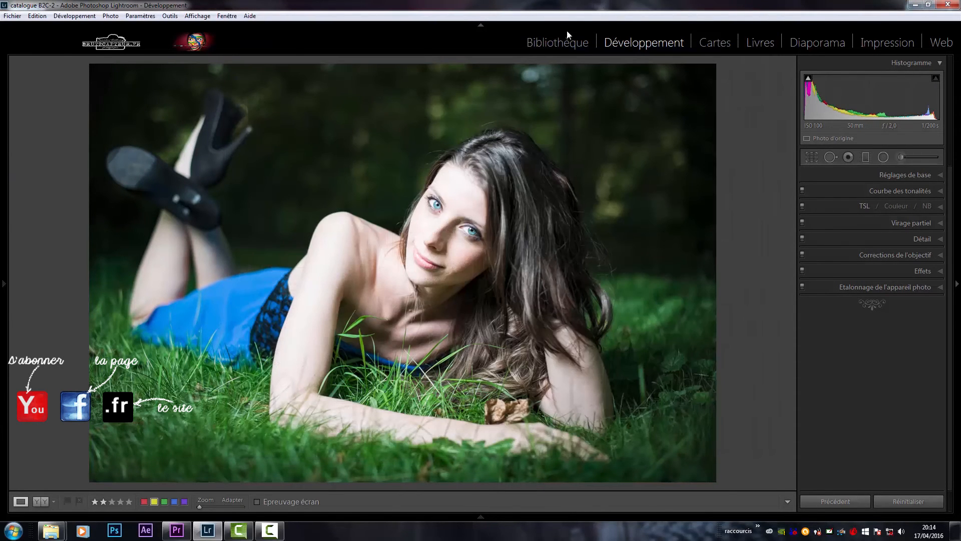
# Check the publish services in the Library module and return to the Develop module
pyautogui.click(563, 42)
pyautogui.click(6, 305)
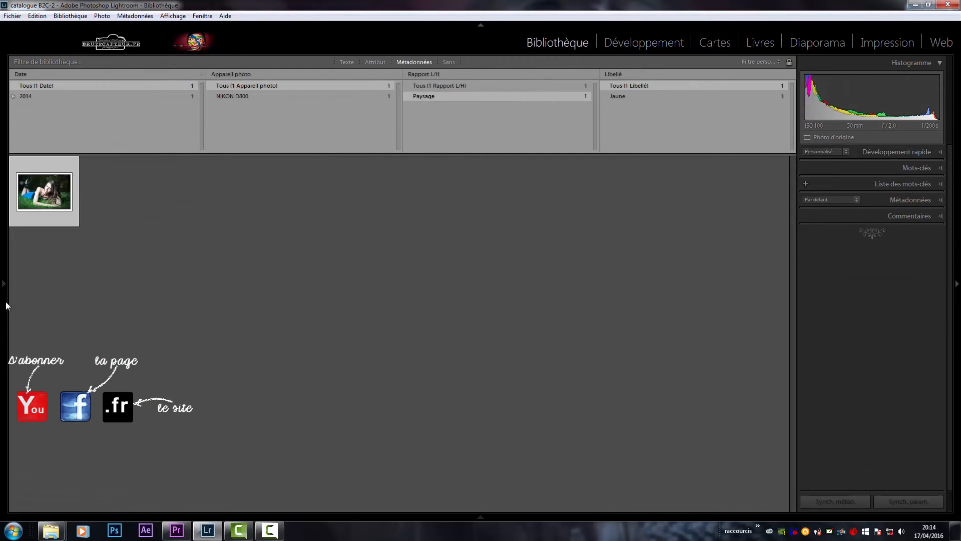
pyautogui.moveTo(4, 303)
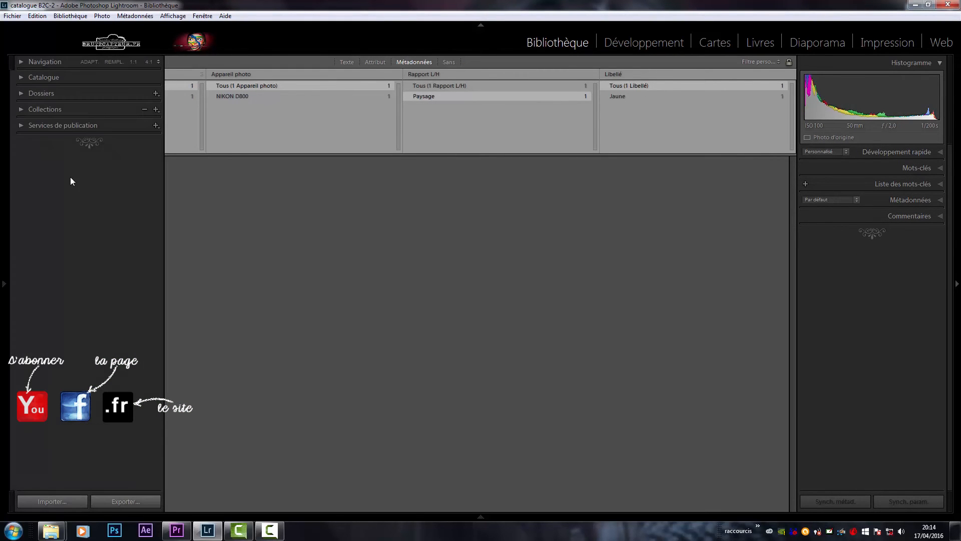
pyautogui.click(82, 128)
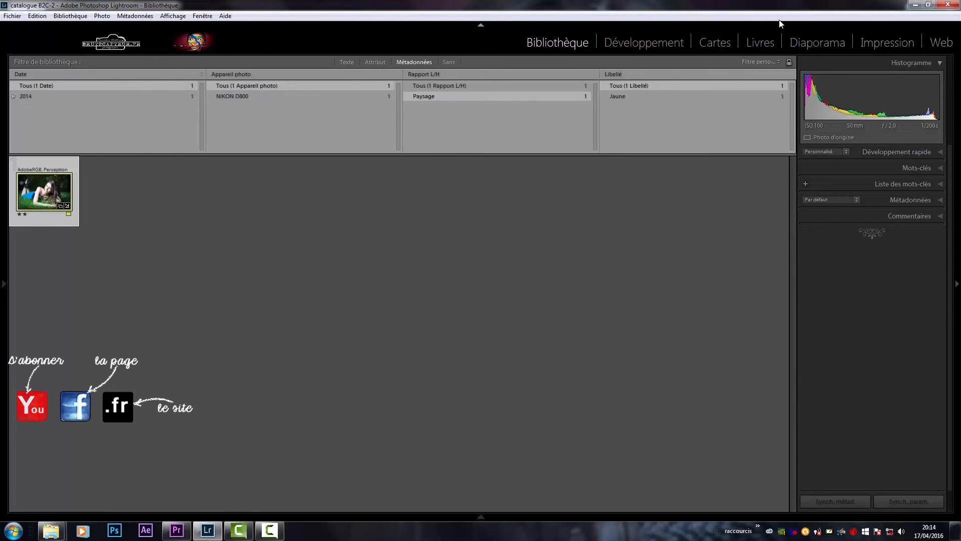
pyautogui.click(645, 35)
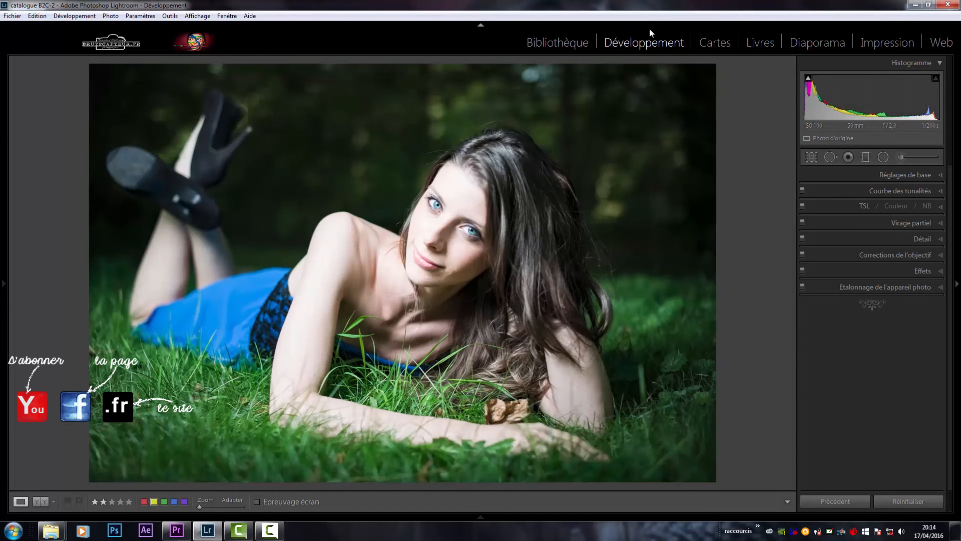
# Look through the photo's context commands for metadata, and reopen the export dialog for the photo
pyautogui.rightClick(327, 332)
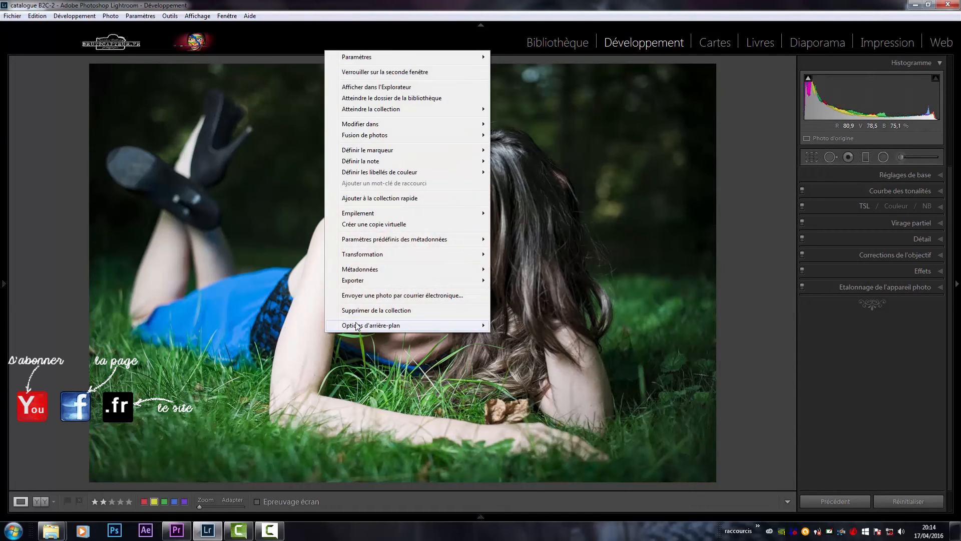
pyautogui.moveTo(296, 272)
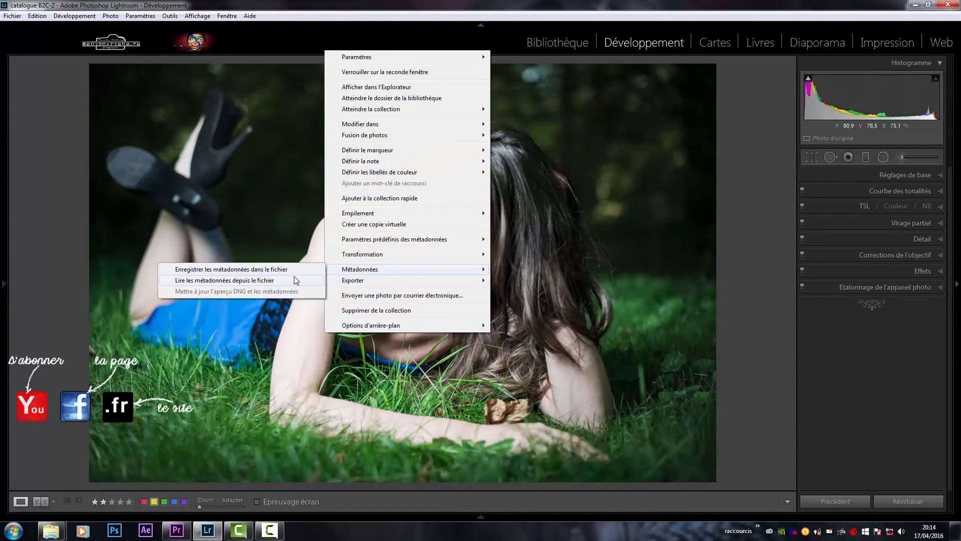
pyautogui.hotkey('ctrl', 'shift', 'e')
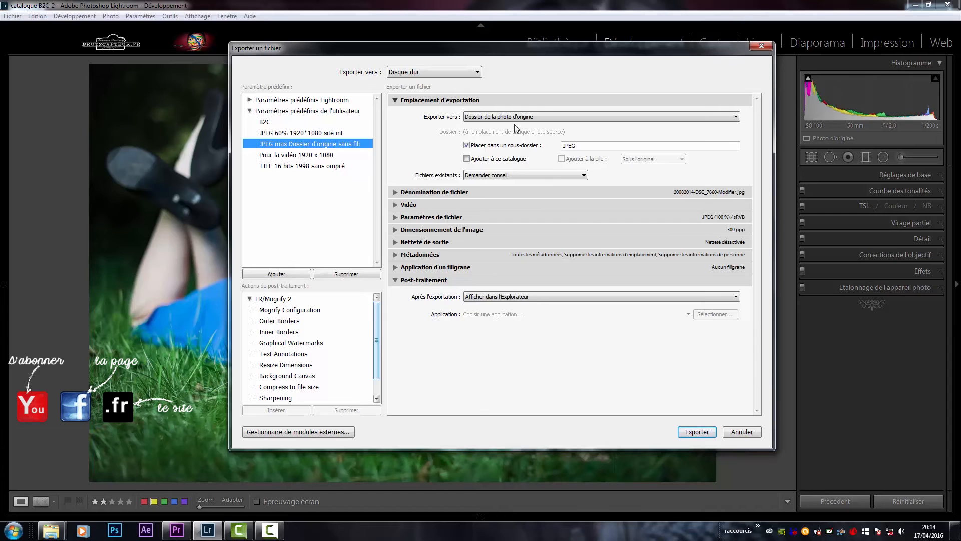
# Expand the file naming and file settings sections, and toggle the JPEG file size limit on and off again
pyautogui.click(396, 192)
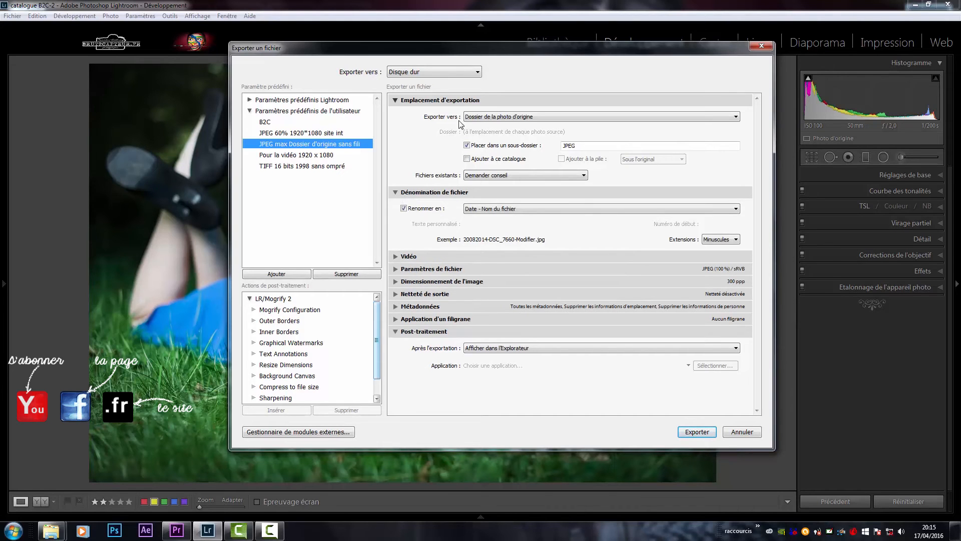
pyautogui.click(396, 269)
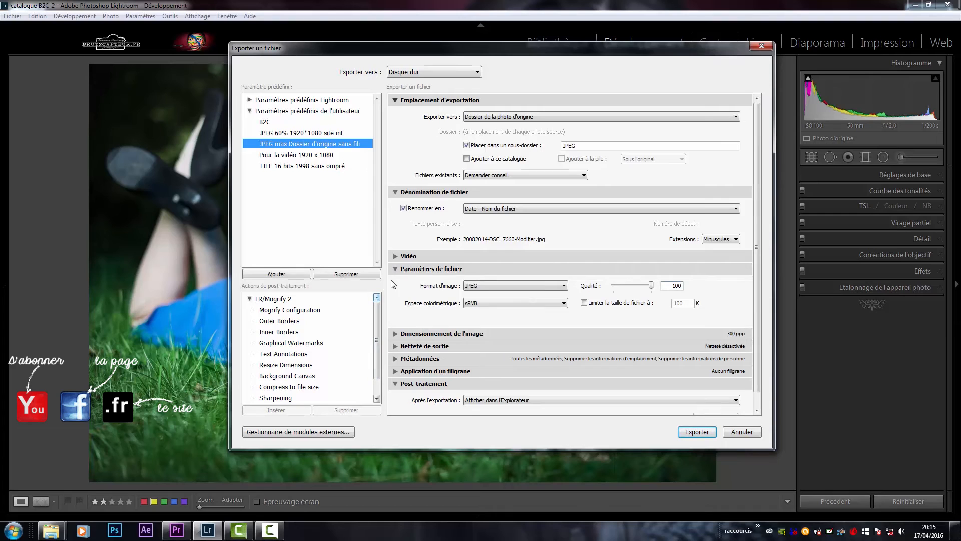
pyautogui.click(584, 303)
pyautogui.click(586, 304)
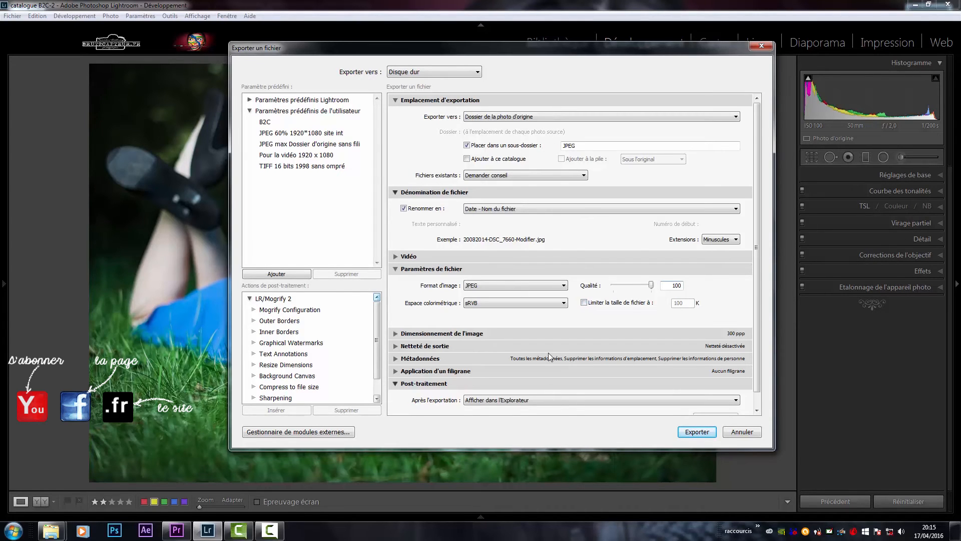
# Save the current export settings as a preset named brut2Capteur in the Paramètres prédéfinis de l'utilisateur folder
pyautogui.click(276, 274)
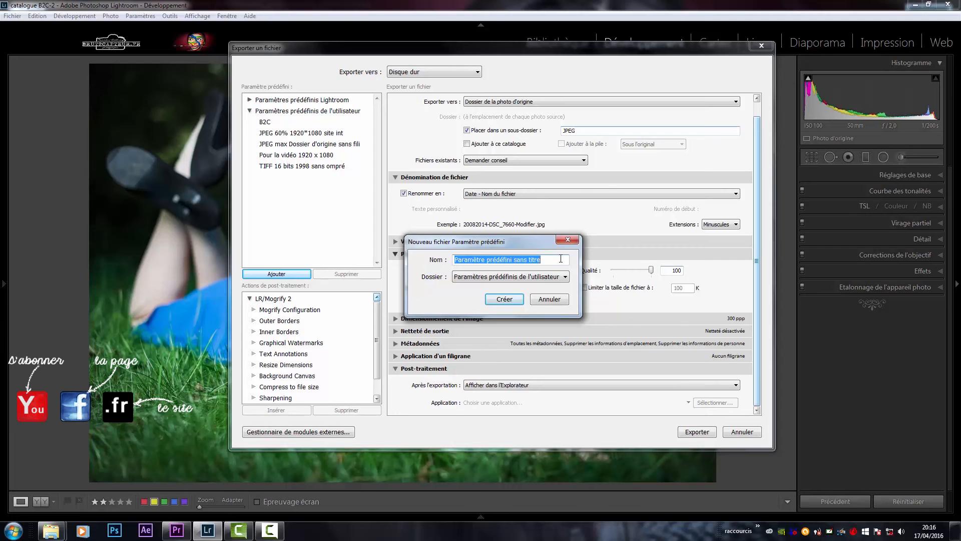
pyautogui.write('brut2Ca')
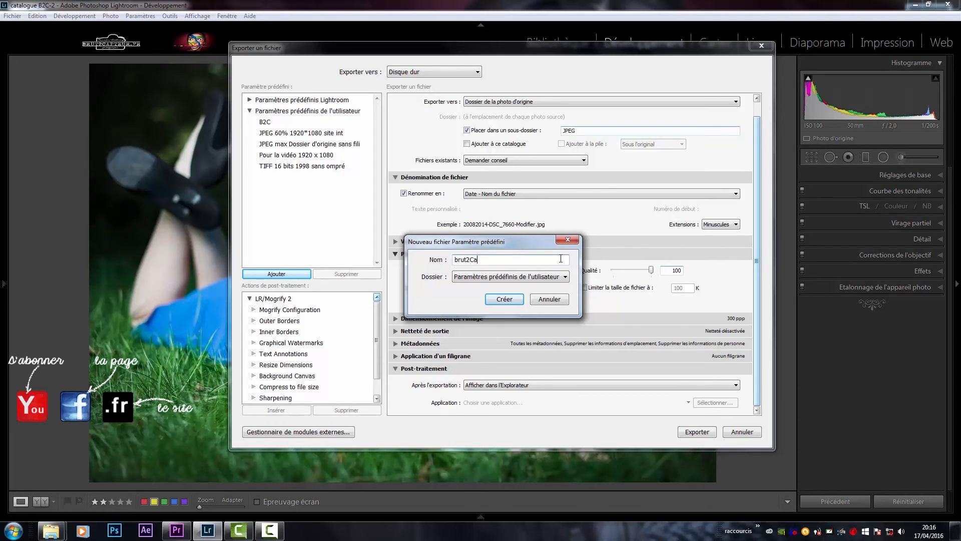
pyautogui.write('pteur')
pyautogui.click(504, 279)
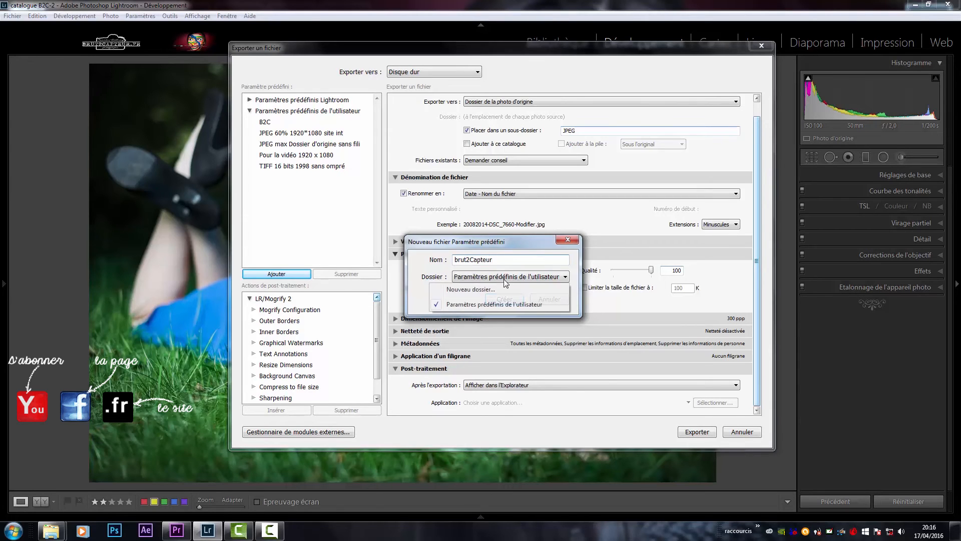
pyautogui.click(497, 279)
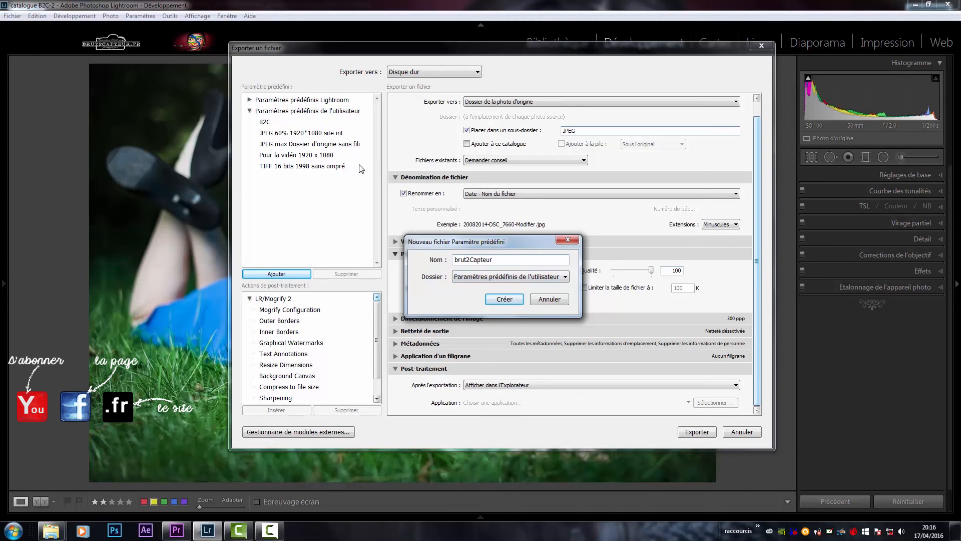
pyautogui.click(518, 302)
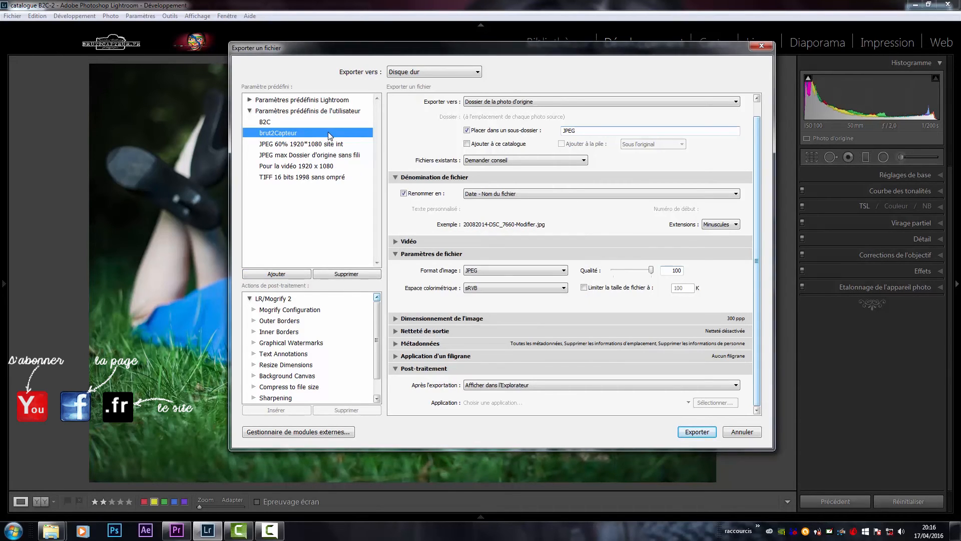
# Compare the JPEG 60% 1920*1080 preset with brut2Capteur, and view the management commands available for the brut2Capteur preset
pyautogui.click(305, 143)
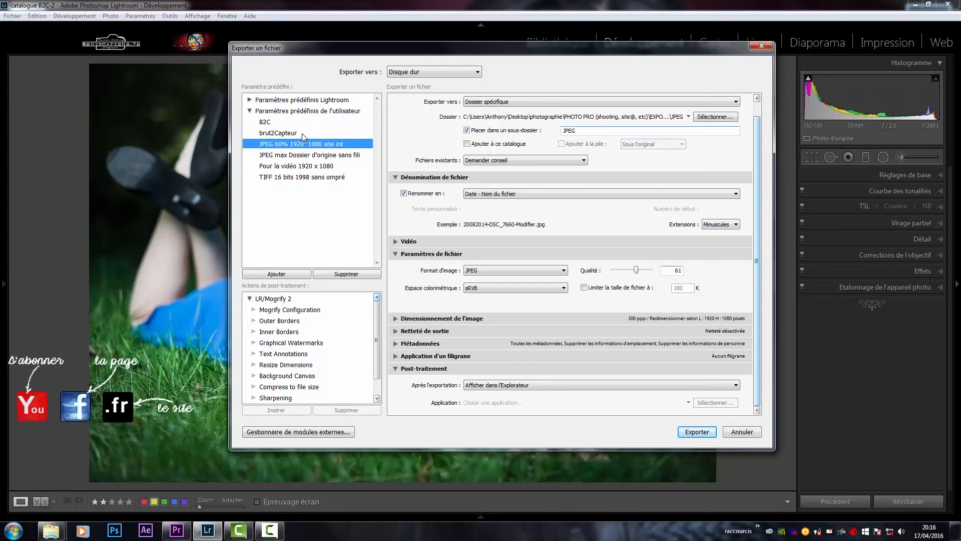
pyautogui.click(303, 136)
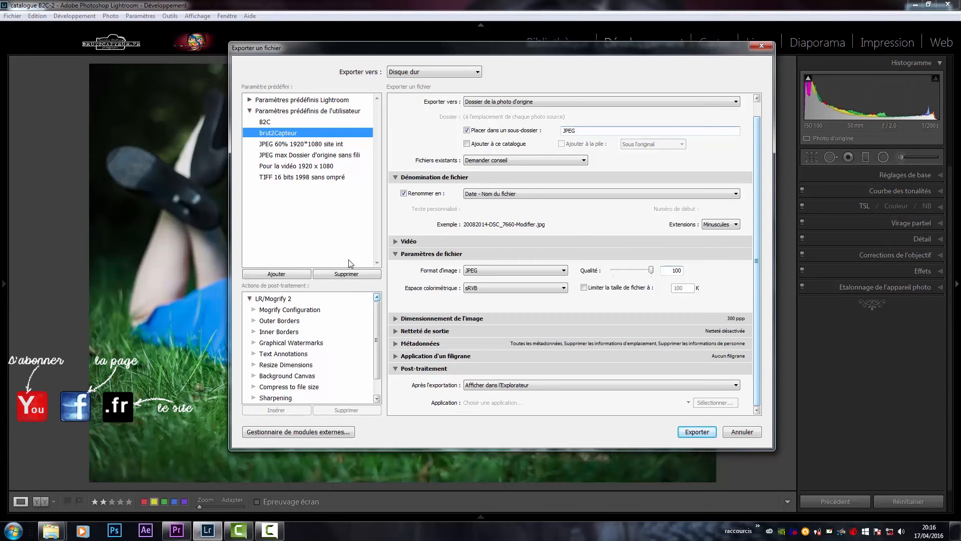
pyautogui.rightClick(306, 134)
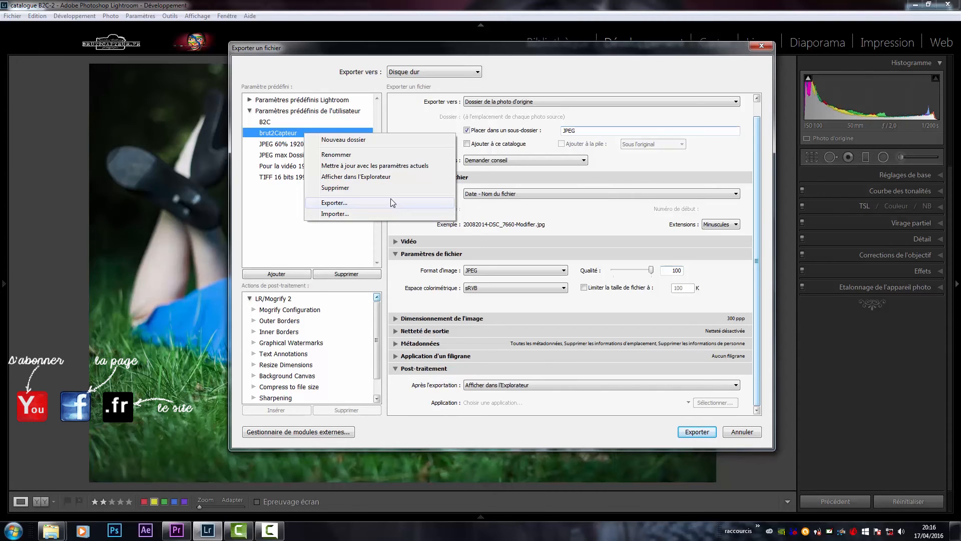
pyautogui.click(282, 203)
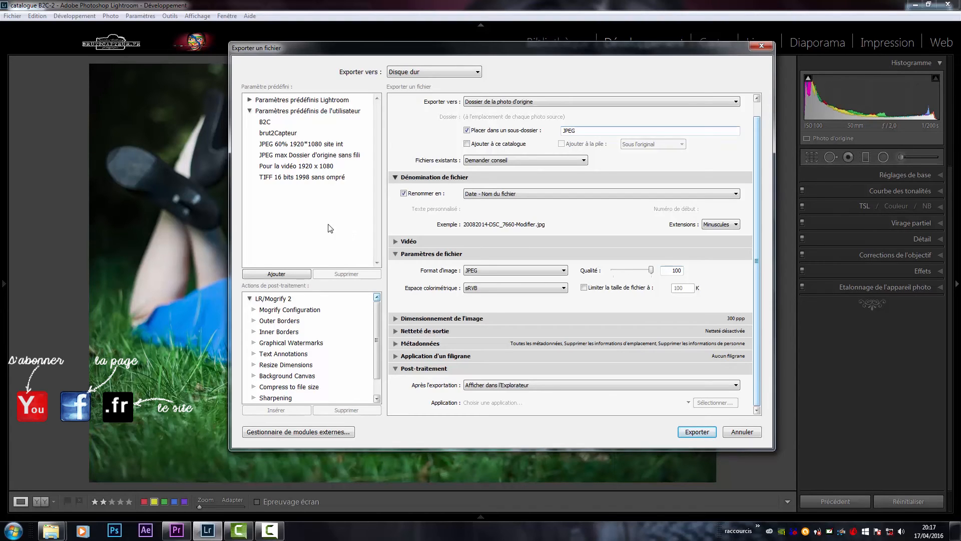
# Delete the brut2Capteur and B2C user presets, and load the TIFF 16 bits 1998 preset
pyautogui.click(271, 135)
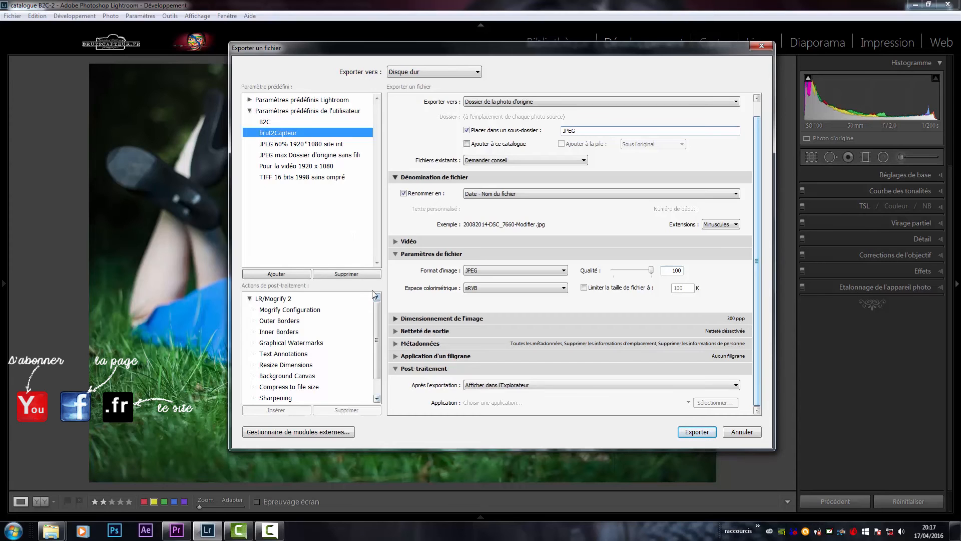
pyautogui.click(341, 274)
pyautogui.click(276, 122)
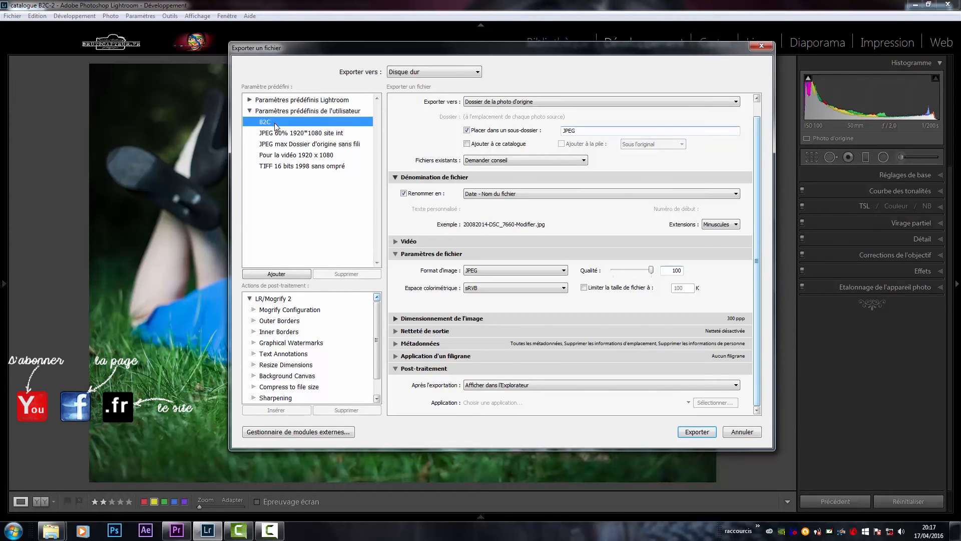
pyautogui.click(350, 275)
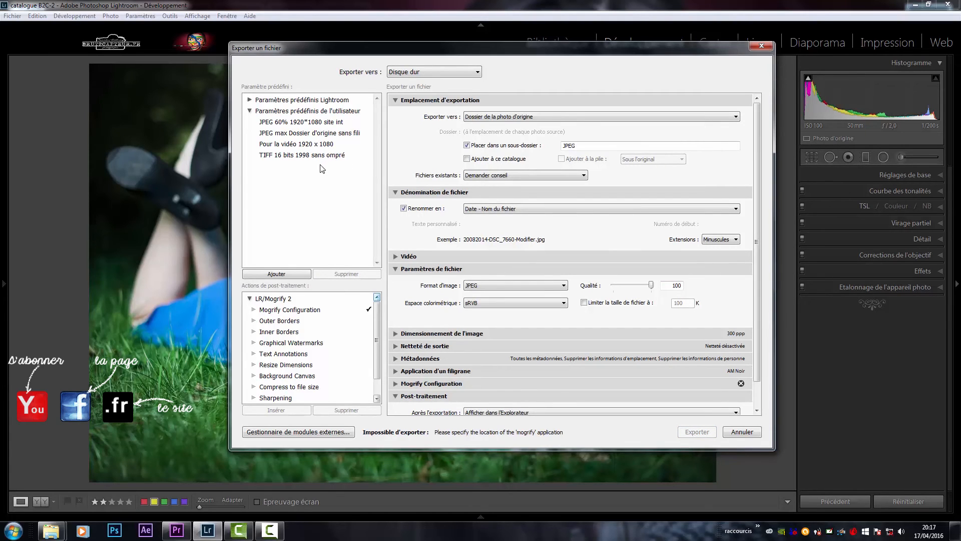
pyautogui.click(266, 155)
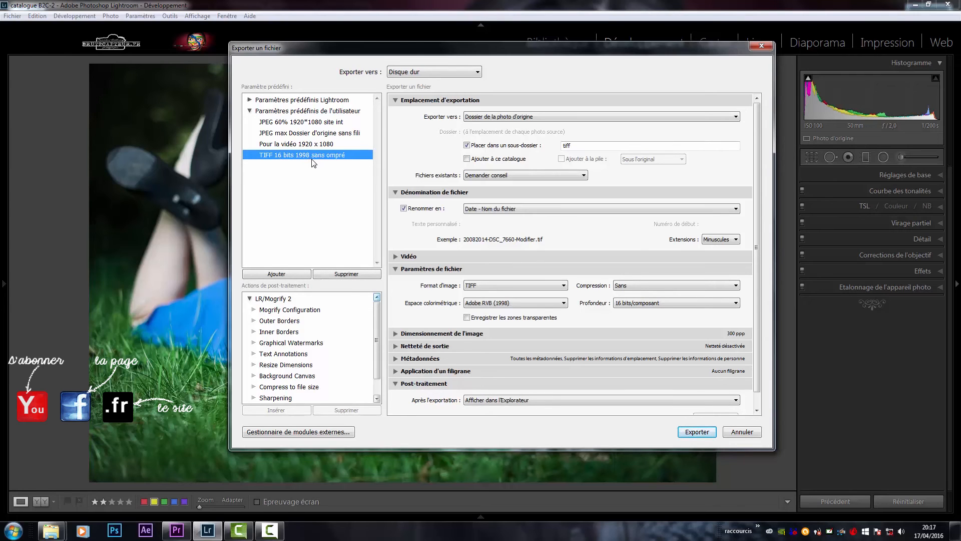
# Compare the export settings, including image sizing, of the Pour la vidéo 1920 x 1080, JPEG max Dossier d'origine and JPEG 60% 1920*1080 presets
pyautogui.click(283, 146)
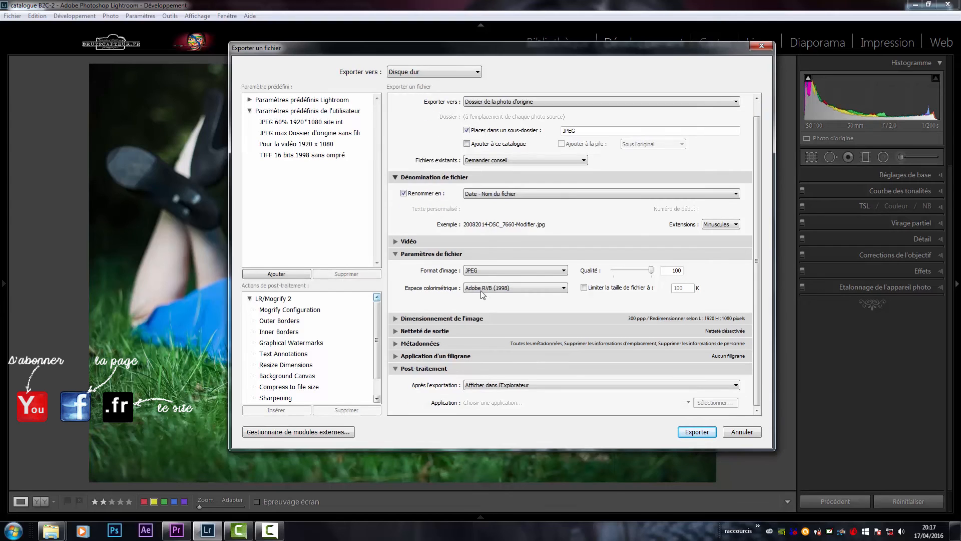
pyautogui.click(397, 319)
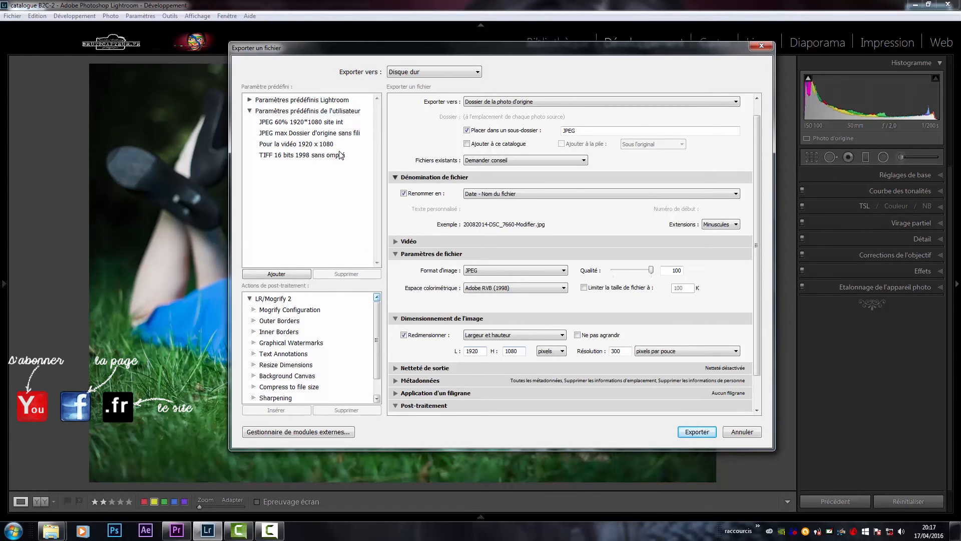
pyautogui.click(289, 133)
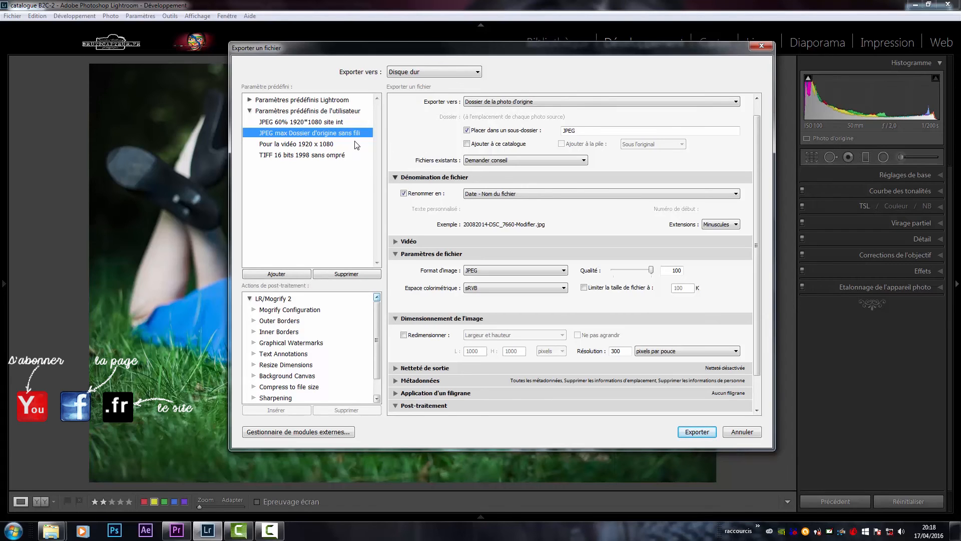
pyautogui.click(307, 123)
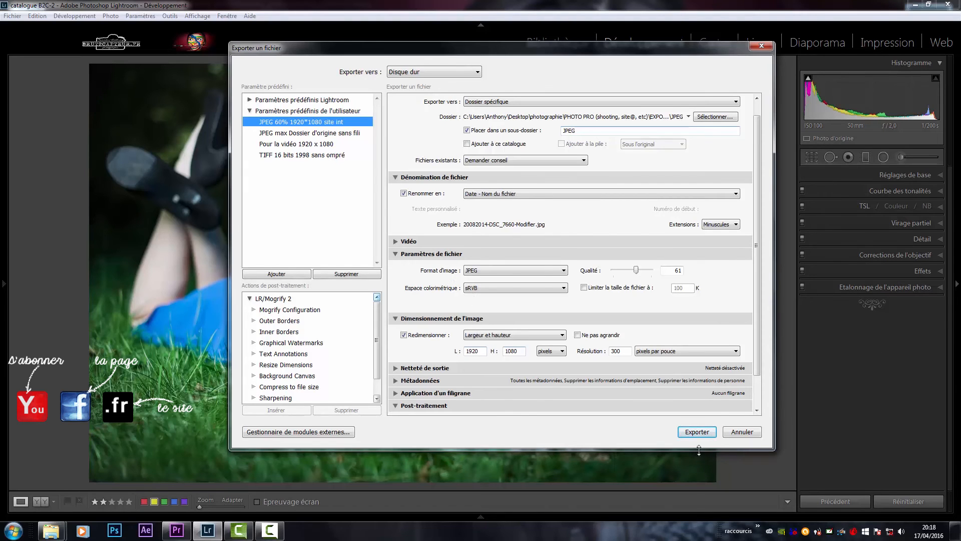
# Export the photo with the JPEG max Dossier d'origine preset, using a unique name for the file that already exists
pyautogui.click(263, 133)
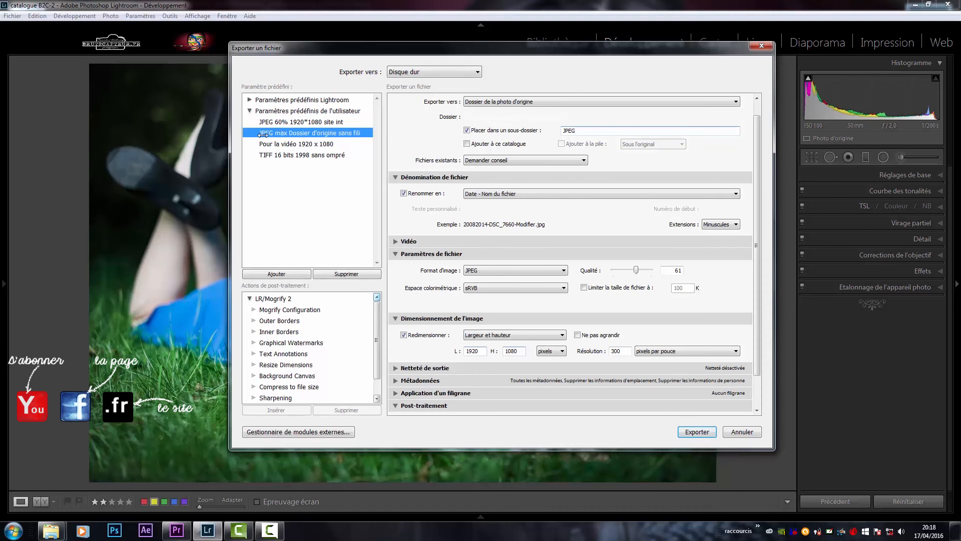
pyautogui.click(679, 433)
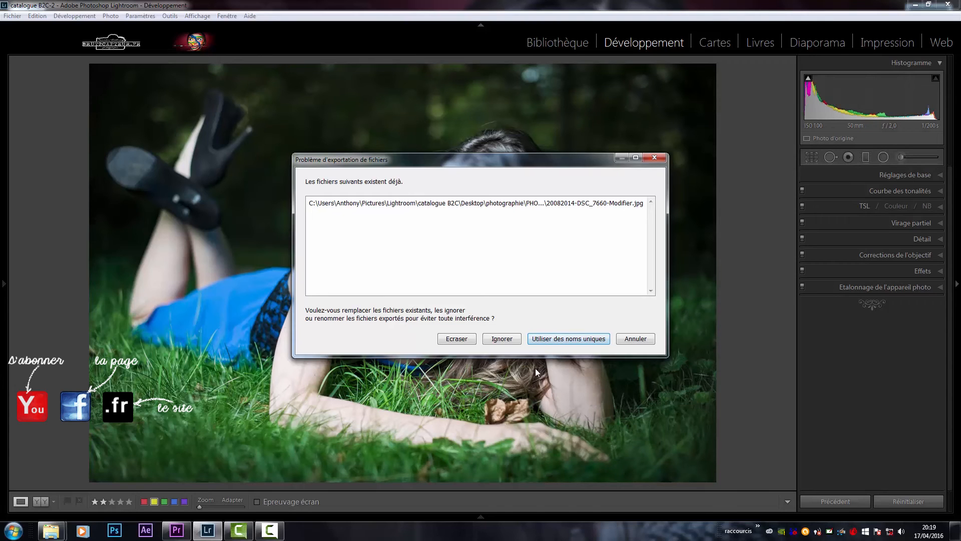
pyautogui.click(559, 340)
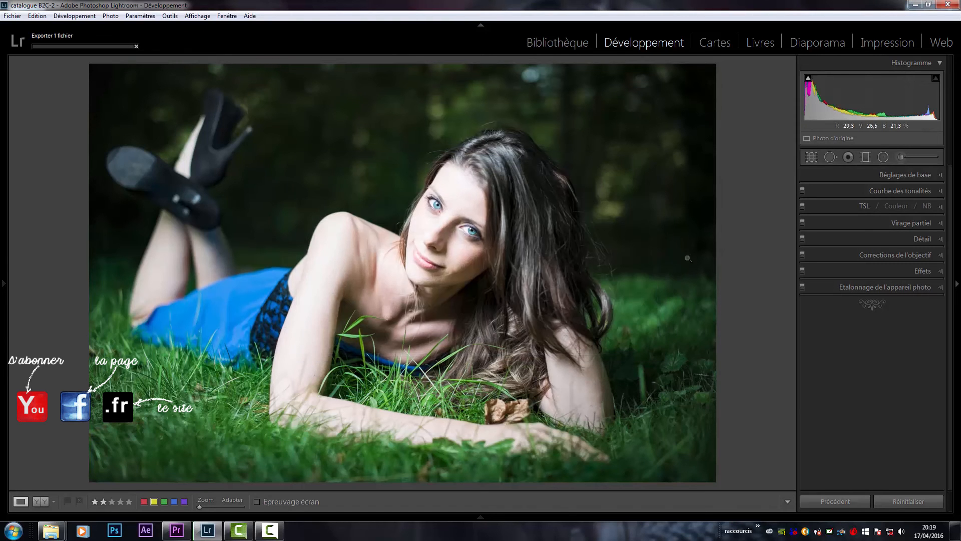
# Switch to Windows Explorer, open 20082014-DSC_7660-Modifier-4 from the JPEG subfolder, and examine its watermark up close
pyautogui.click(915, 5)
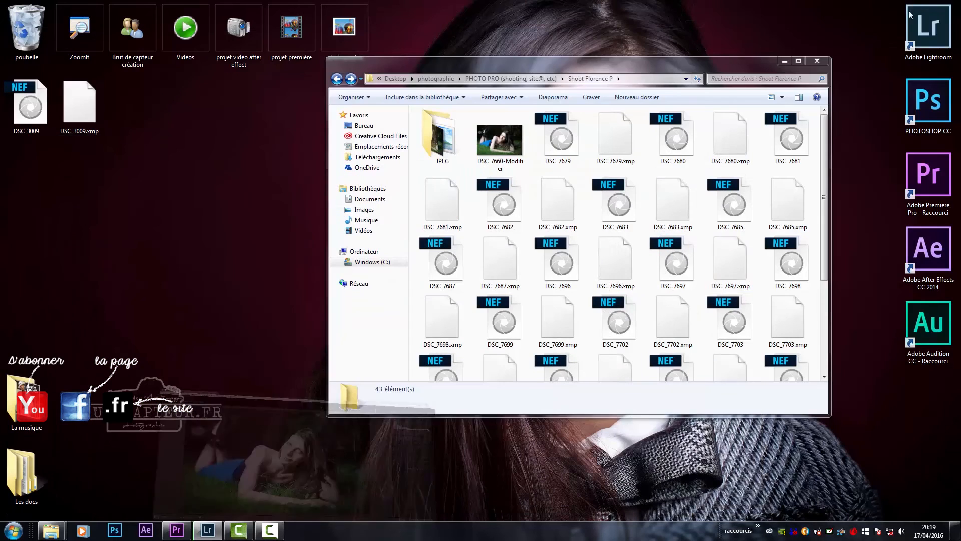
pyautogui.doubleClick(443, 136)
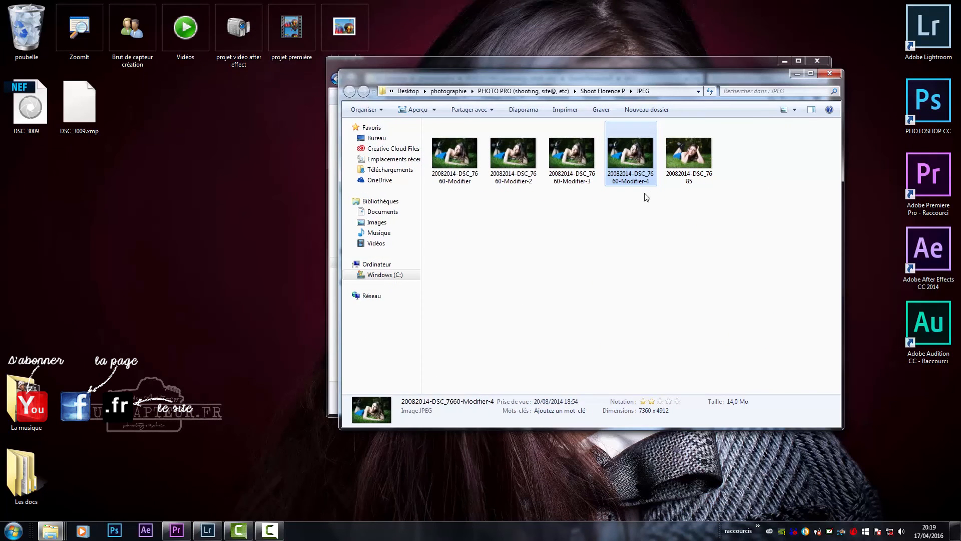
pyautogui.doubleClick(632, 163)
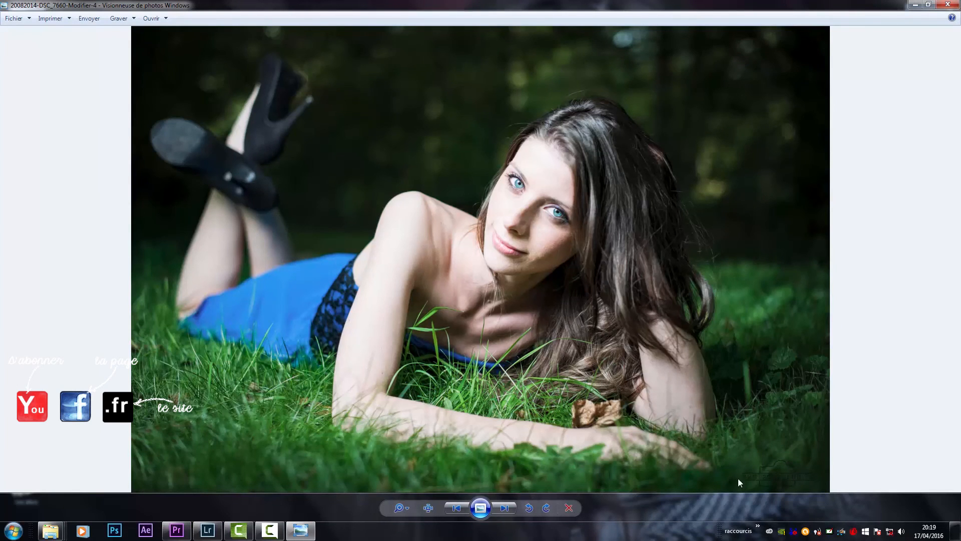
pyautogui.scroll(3, 768, 484)
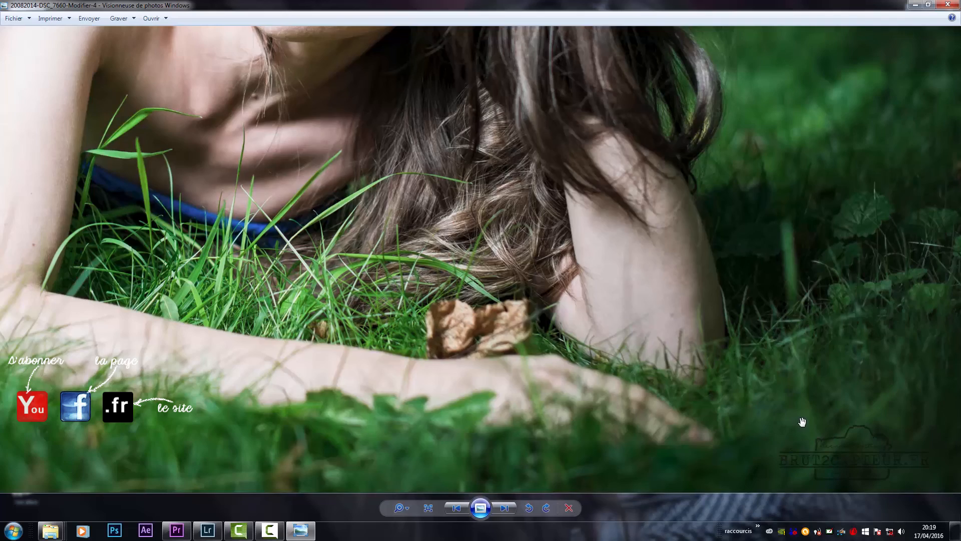
pyautogui.scroll(-3, 803, 423)
pyautogui.scroll(4, 765, 459)
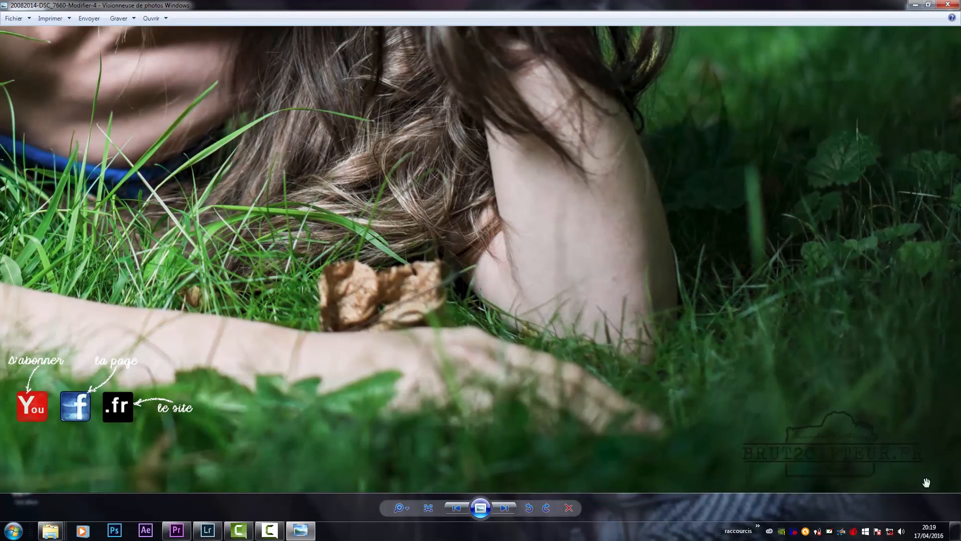
pyautogui.click(951, 4)
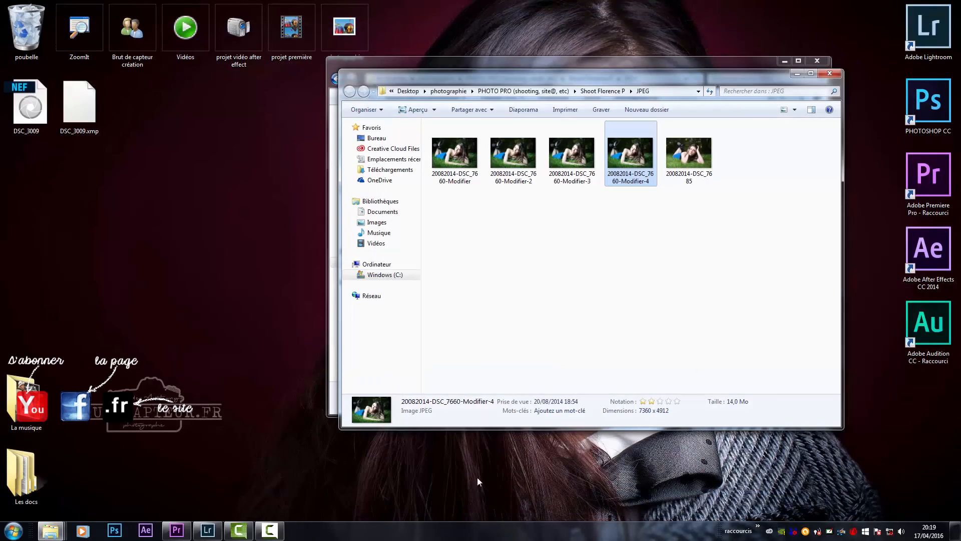
# Return to Lightroom and export the photo again, overwriting the existing JPEG file
pyautogui.click(199, 538)
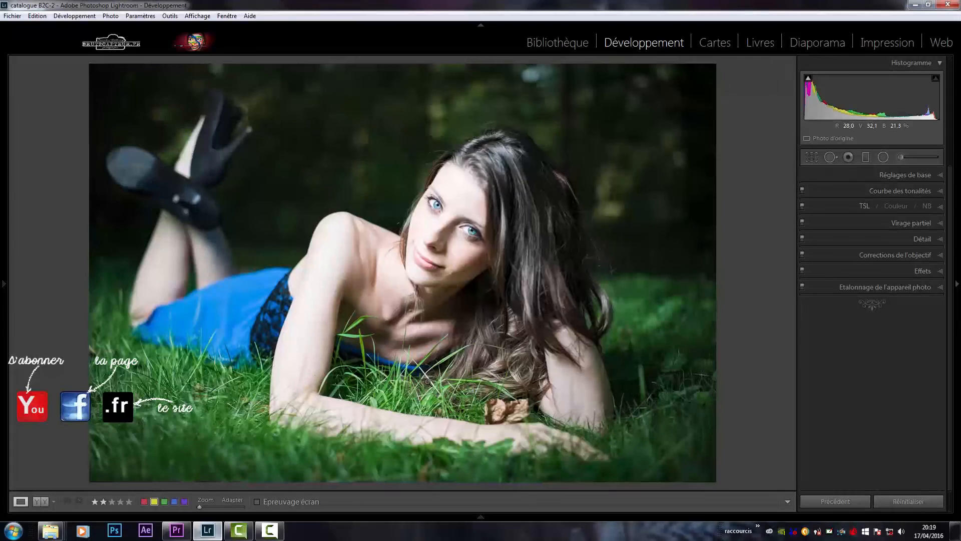
pyautogui.rightClick(439, 360)
pyautogui.moveTo(463, 310)
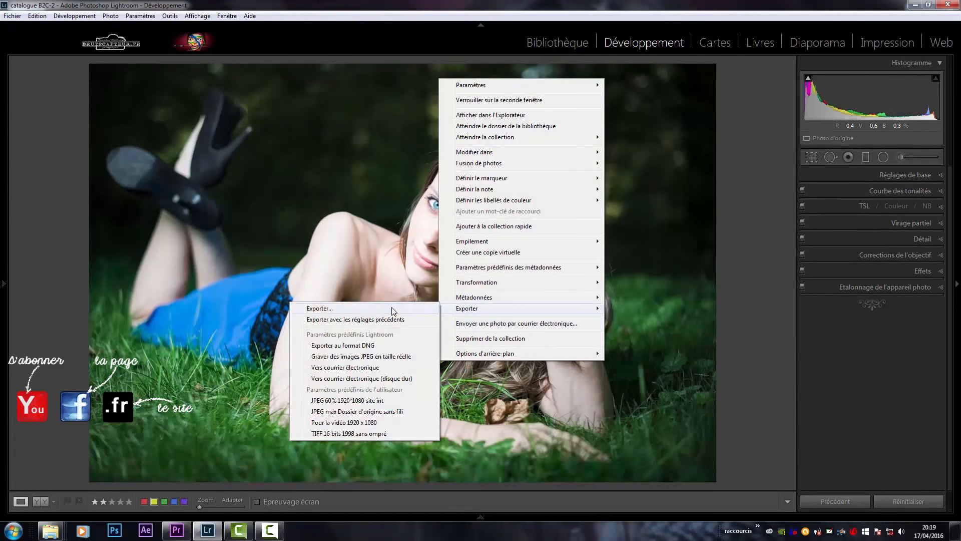
pyautogui.click(392, 309)
pyautogui.click(496, 348)
pyautogui.click(477, 407)
pyautogui.click(697, 432)
pyautogui.click(457, 336)
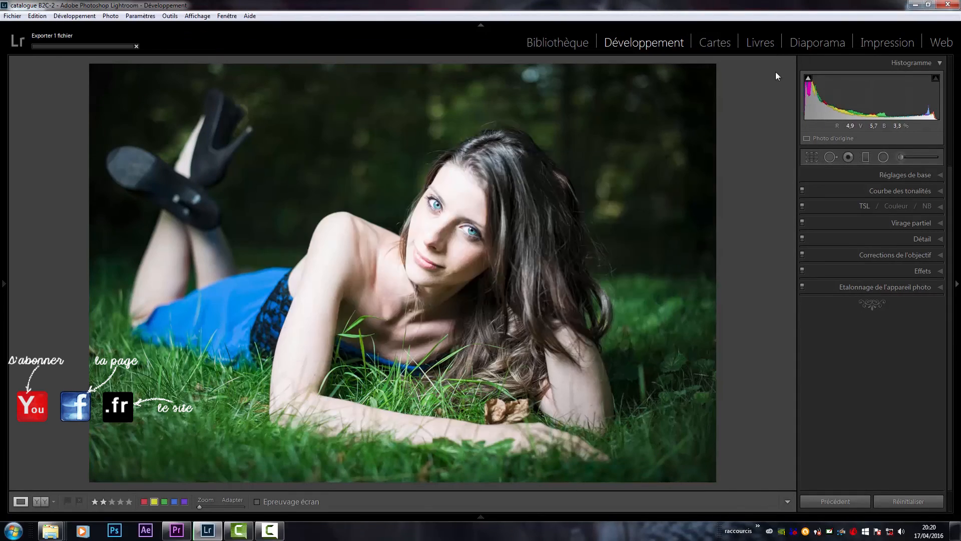
# Check the overwritten 20082014-DSC_7660-Modifier file in the JPEG folder in Windows Explorer
pyautogui.click(208, 530)
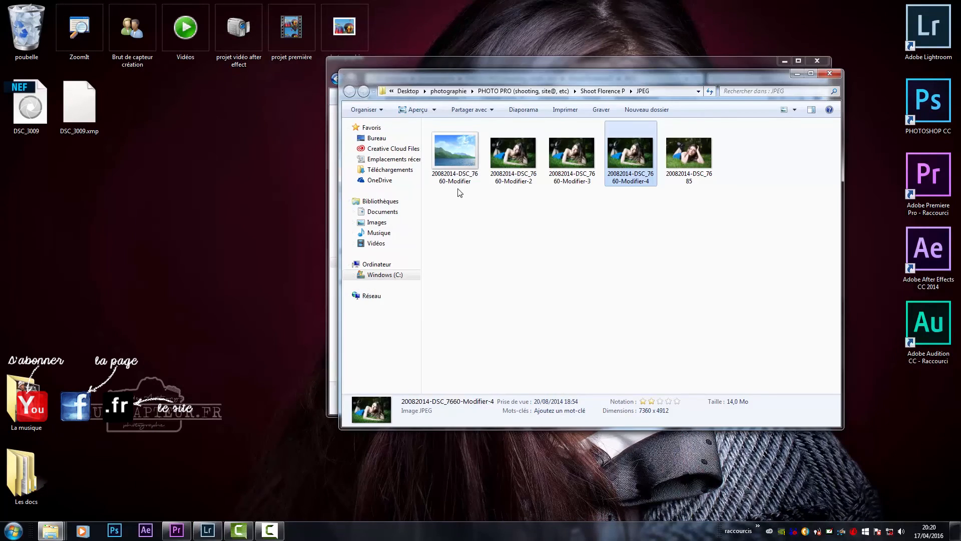
pyautogui.doubleClick(456, 175)
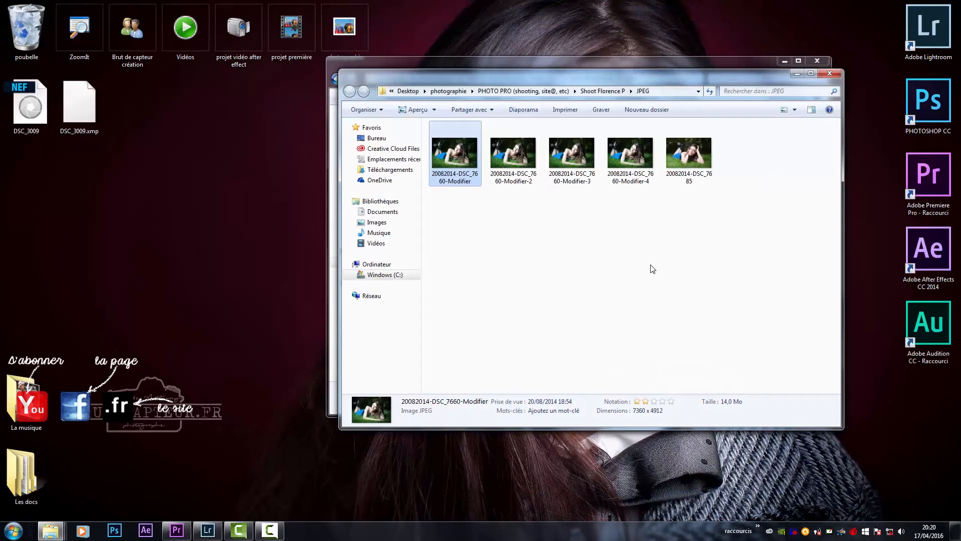
pyautogui.click(653, 268)
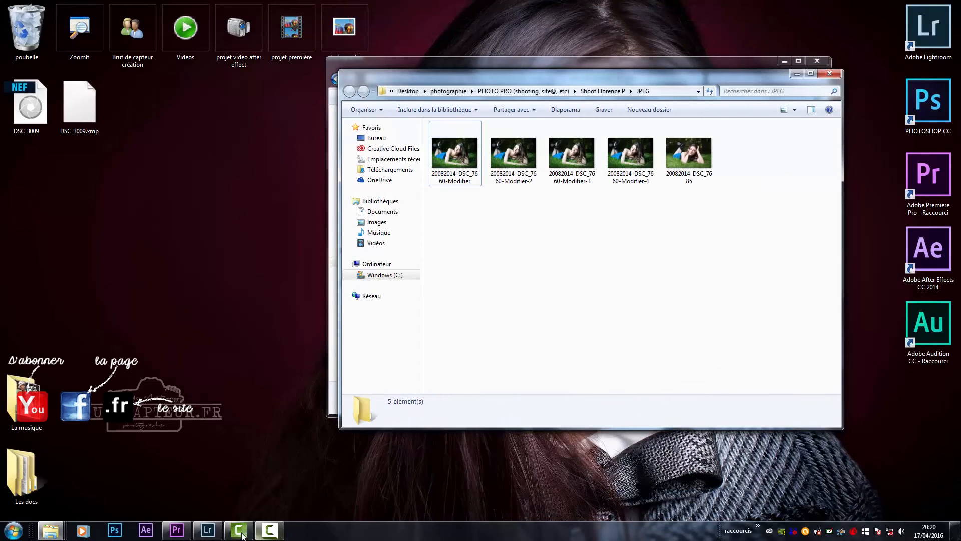
# Return to Lightroom and review the commands for exporting with previous settings or with a saved preset
pyautogui.click(208, 531)
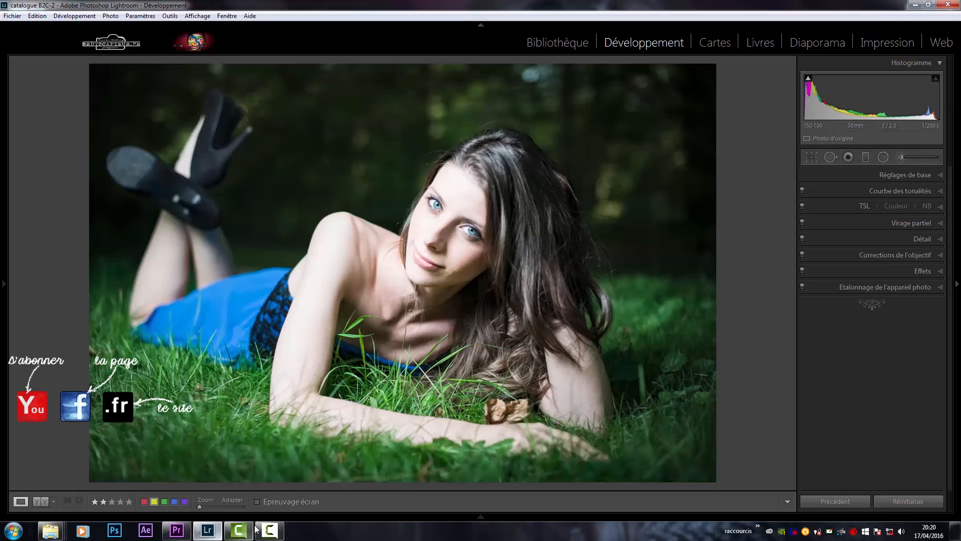
pyautogui.rightClick(410, 239)
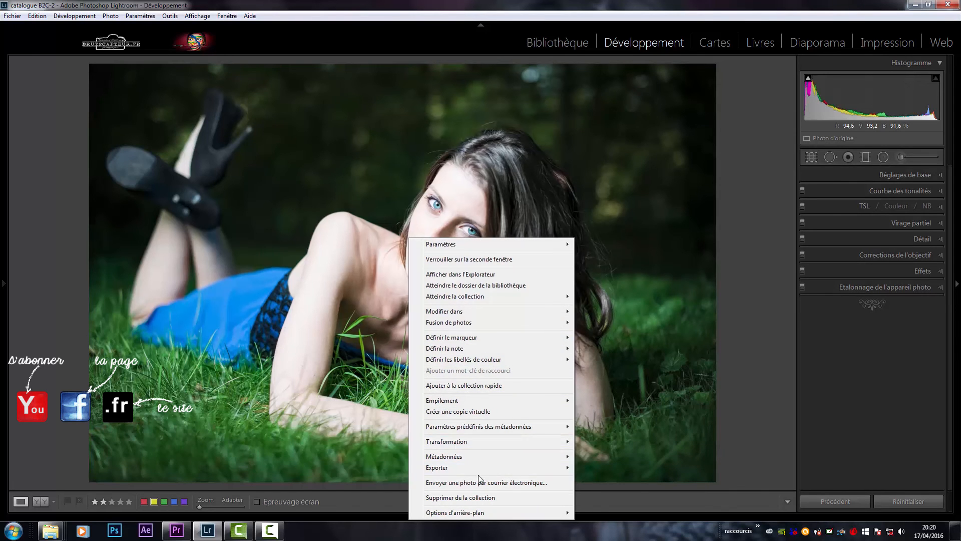
pyautogui.moveTo(479, 468)
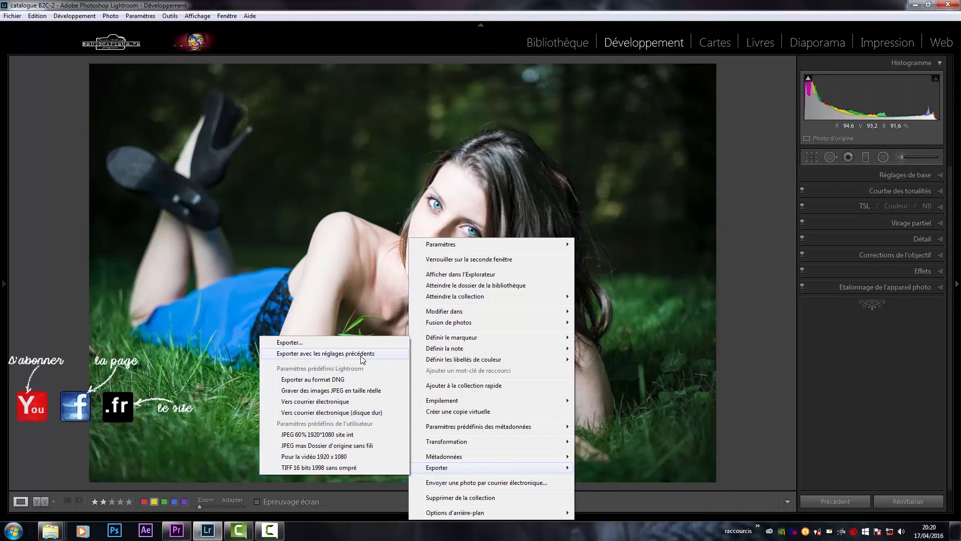
pyautogui.click(12, 16)
pyautogui.click(12, 15)
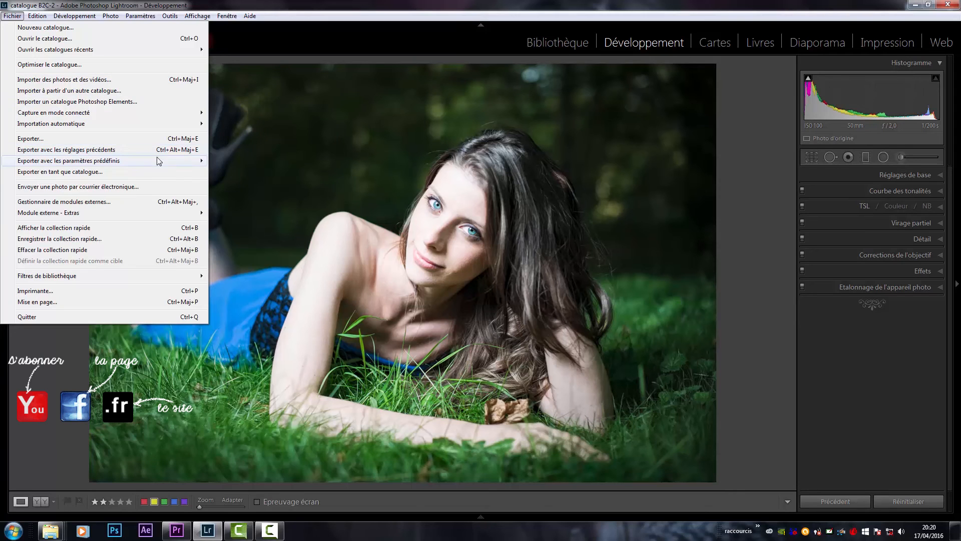
pyautogui.moveTo(159, 161)
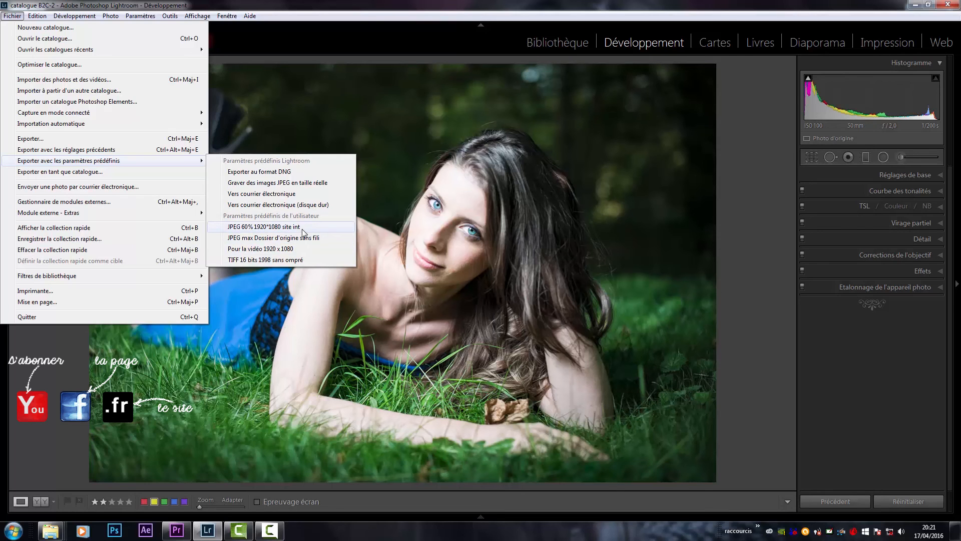
pyautogui.rightClick(428, 298)
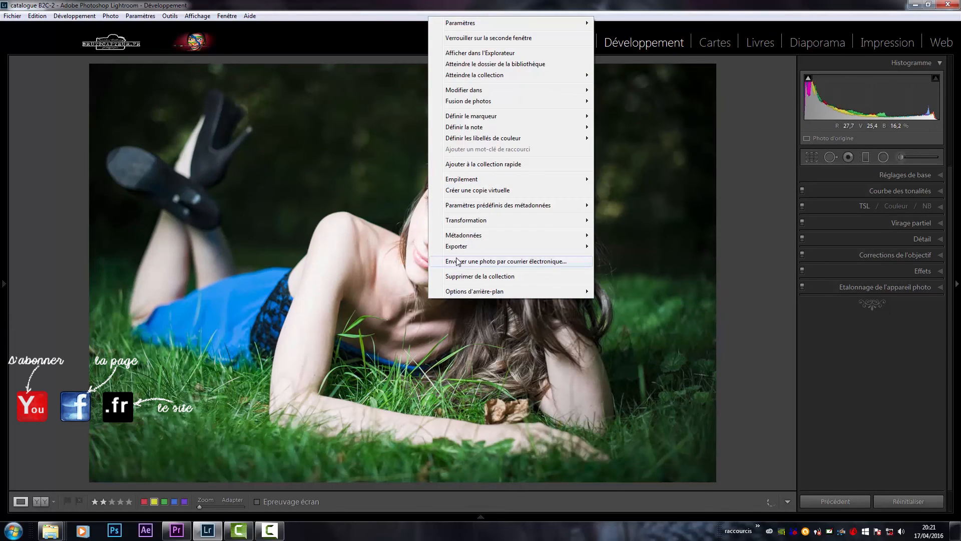
pyautogui.click(520, 346)
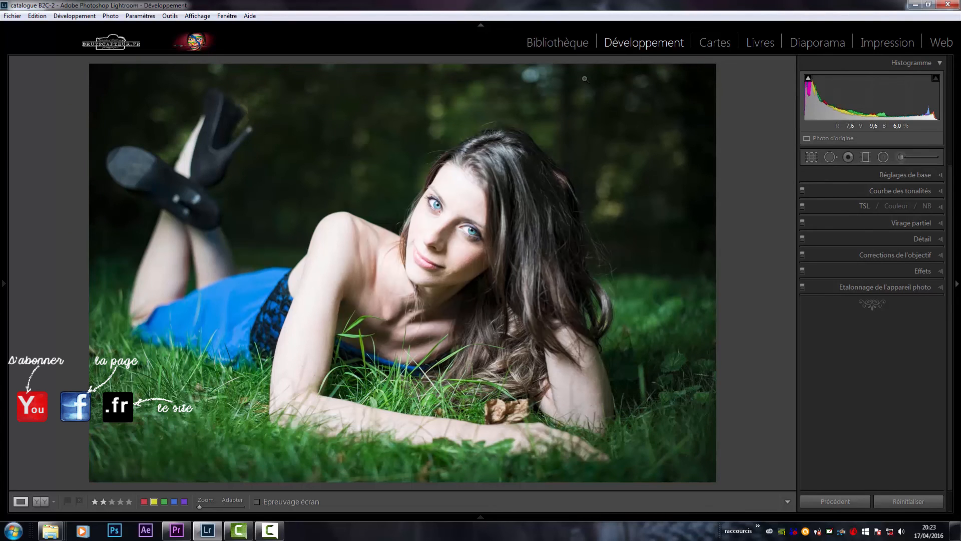
# Look over the Cartes and Livres modules, including the book type choices in the book settings
pyautogui.click(713, 44)
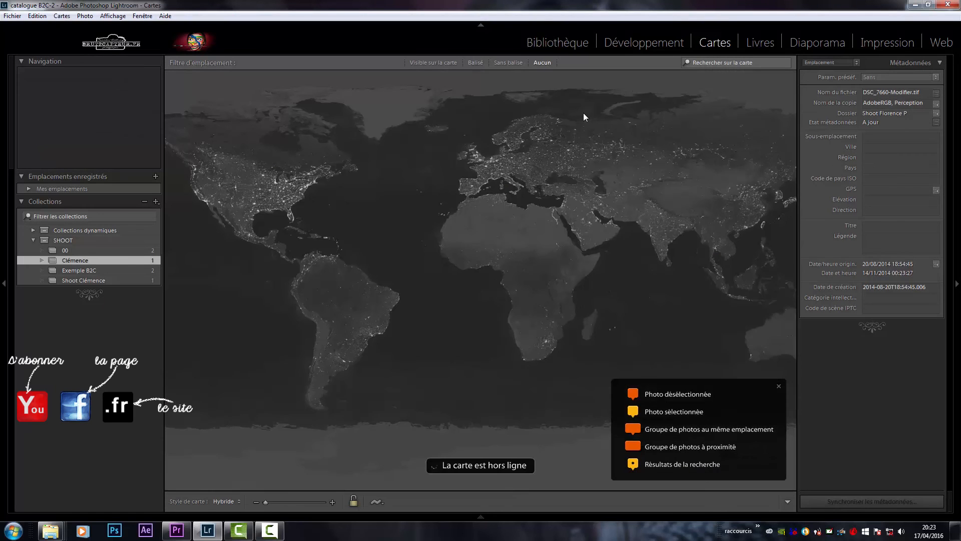
pyautogui.click(759, 35)
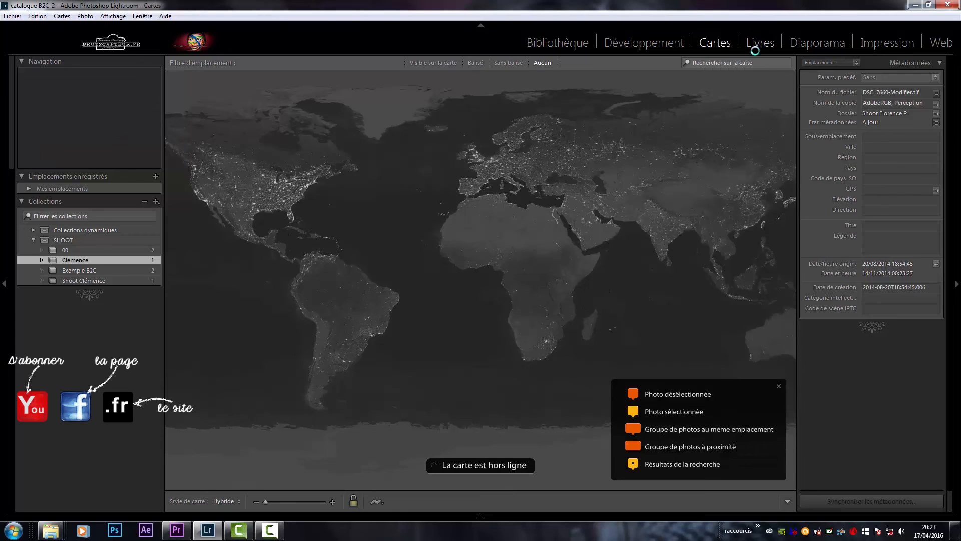
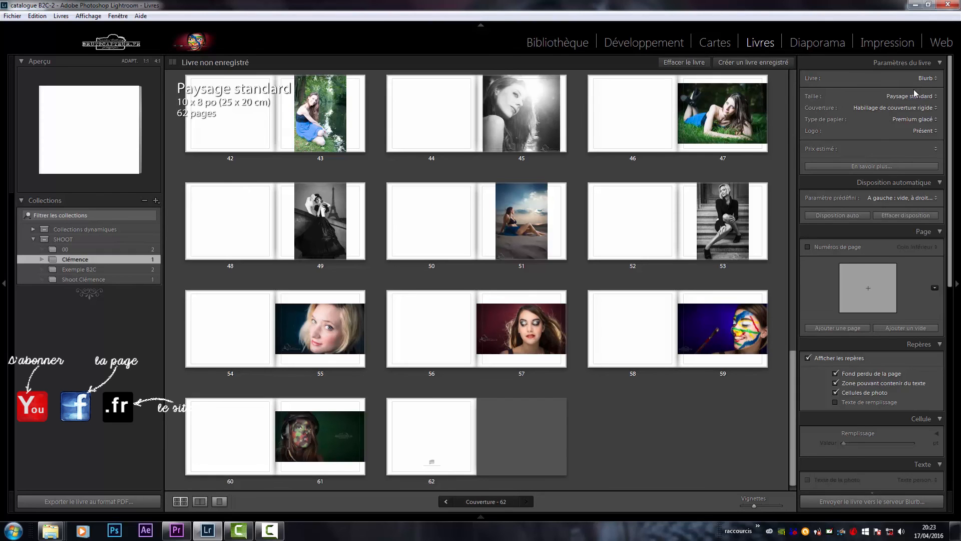
pyautogui.click(938, 78)
pyautogui.click(938, 78)
# Go to the Diaporama module and examine its Lightroom templates and slideshow settings sections
pyautogui.click(816, 44)
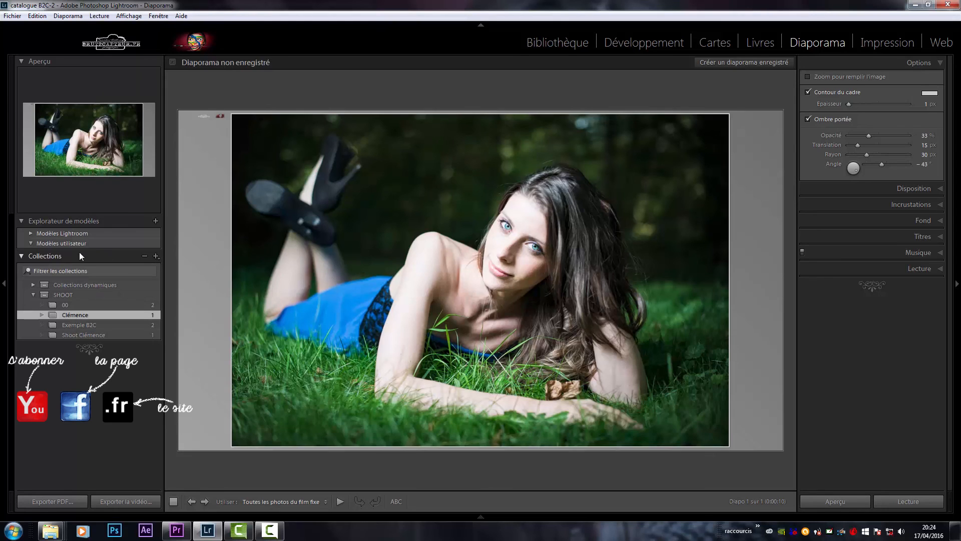
pyautogui.click(61, 245)
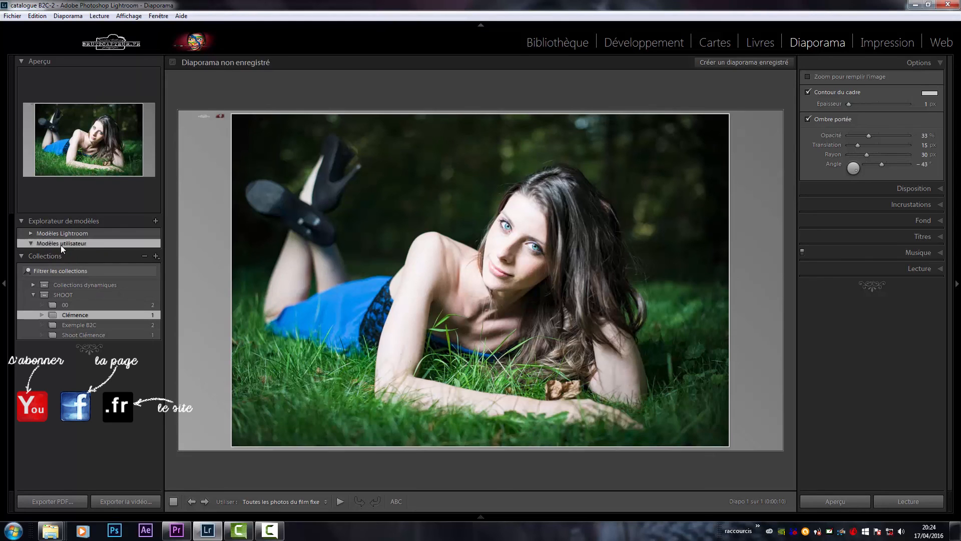
pyautogui.click(29, 235)
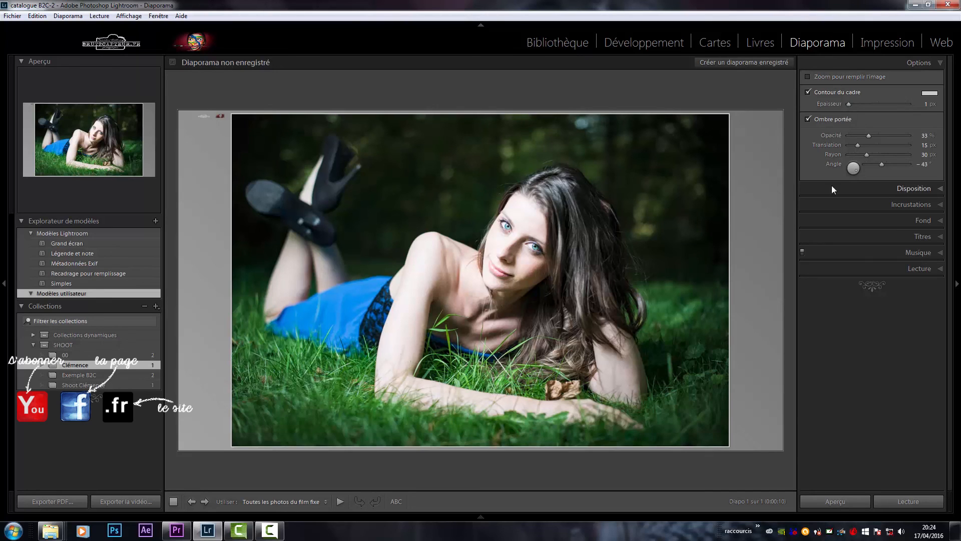
pyautogui.click(910, 189)
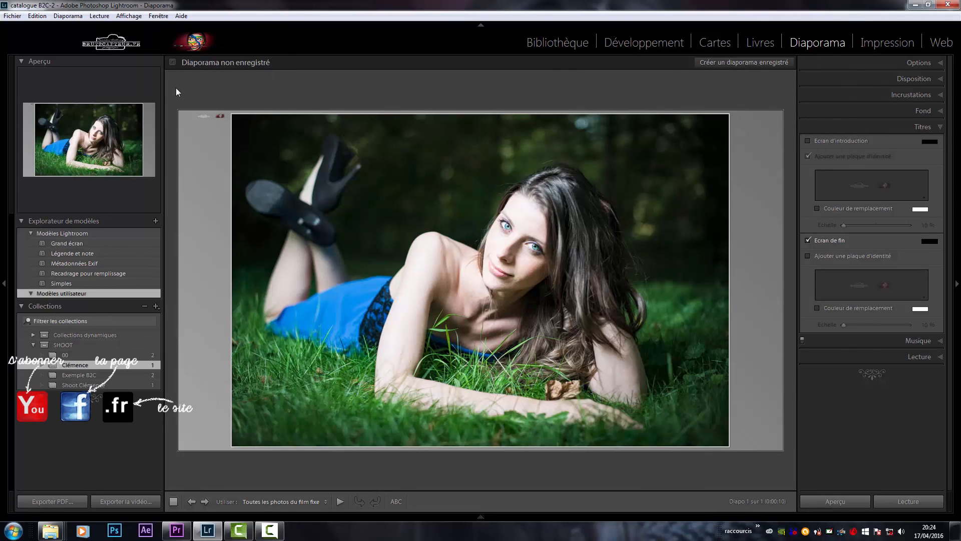
# Collapse the template browser, the collections and the Titres section in the Diaporama module
pyautogui.click(19, 221)
pyautogui.click(22, 238)
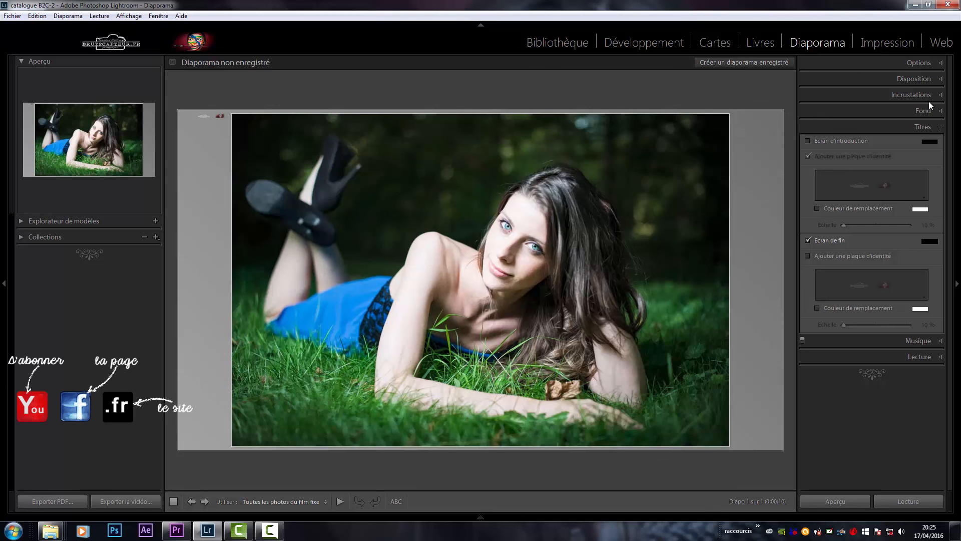
pyautogui.click(940, 127)
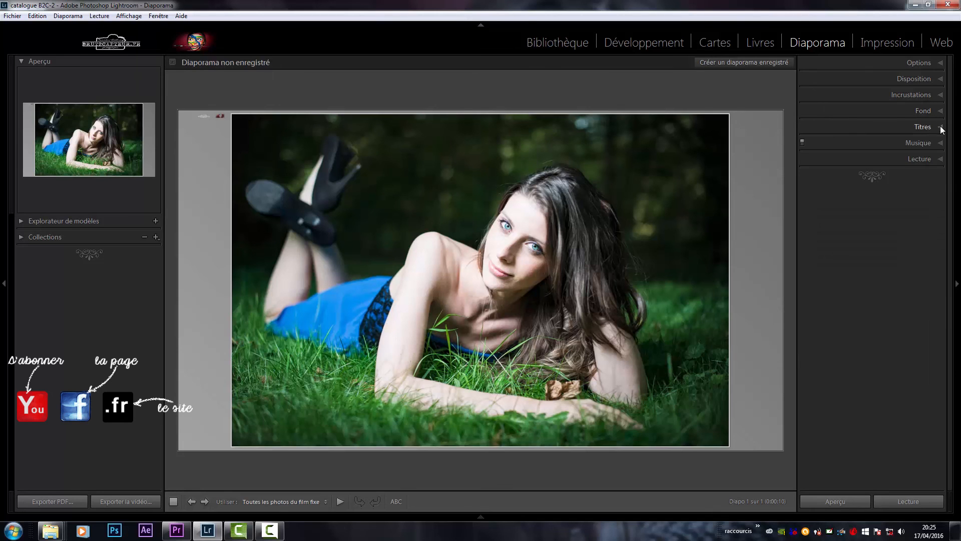
# Go to the Impression module and collapse all of its print settings sections
pyautogui.click(897, 50)
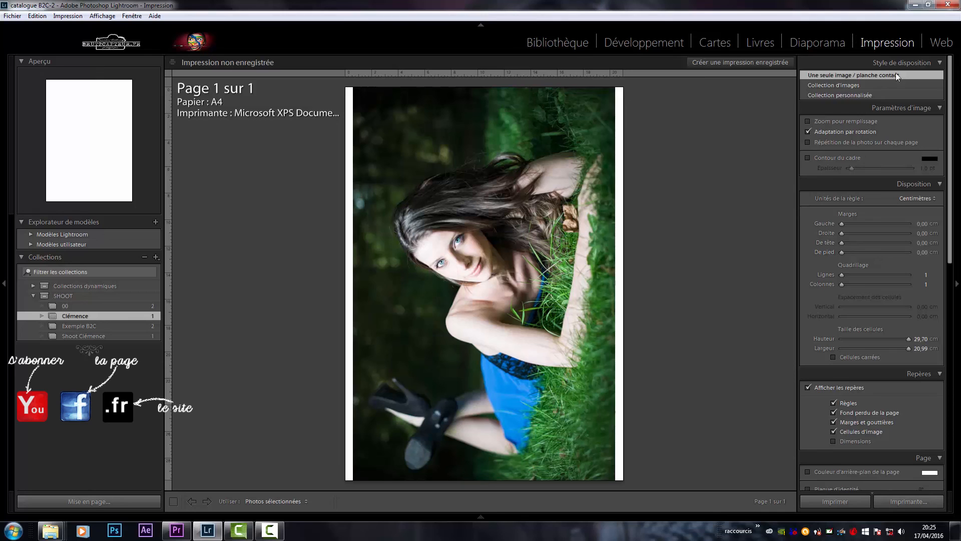
pyautogui.keyDown('ctrl'); pyautogui.click(907, 106); pyautogui.keyUp('ctrl')
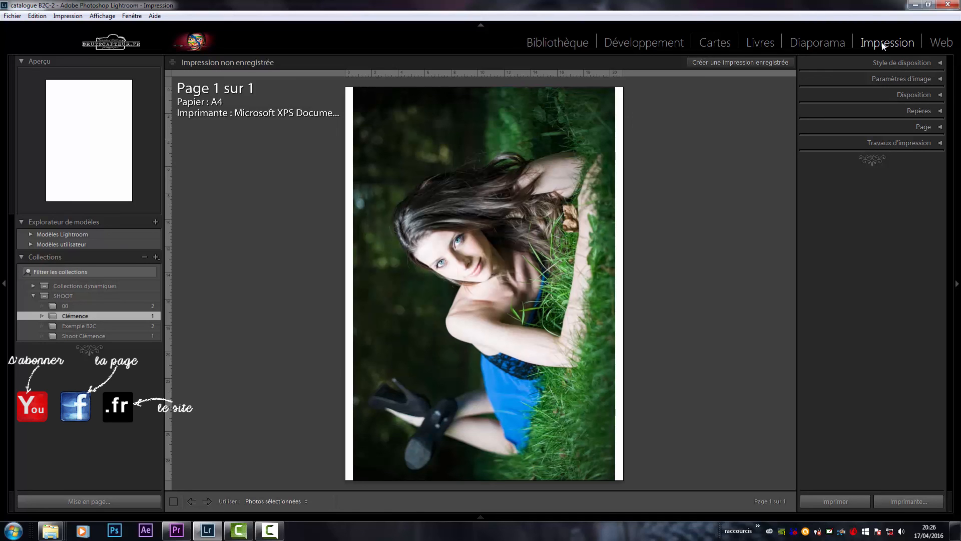
# Go to the Web module and collapse all of its gallery settings sections, from Style de disposition to Paramètres de téléchargement
pyautogui.click(948, 42)
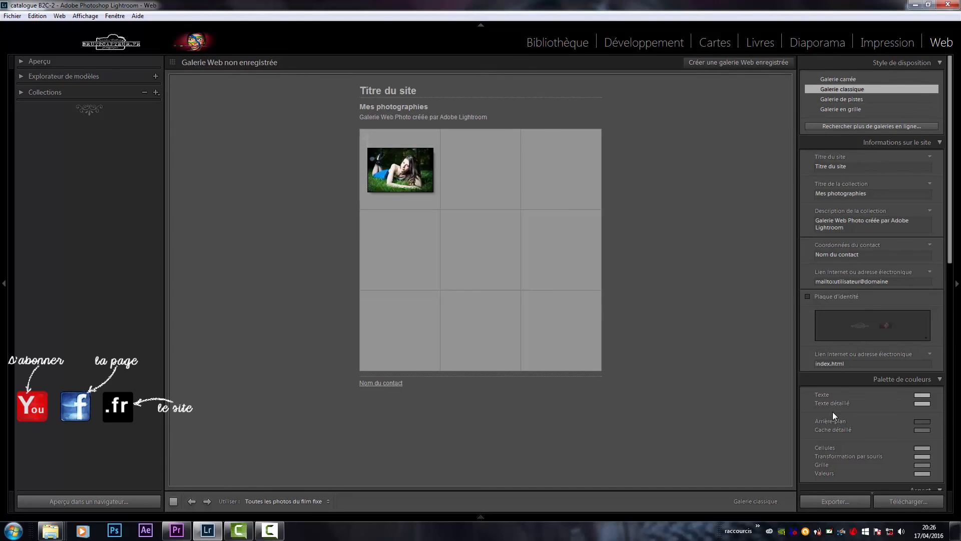
pyautogui.click(939, 381)
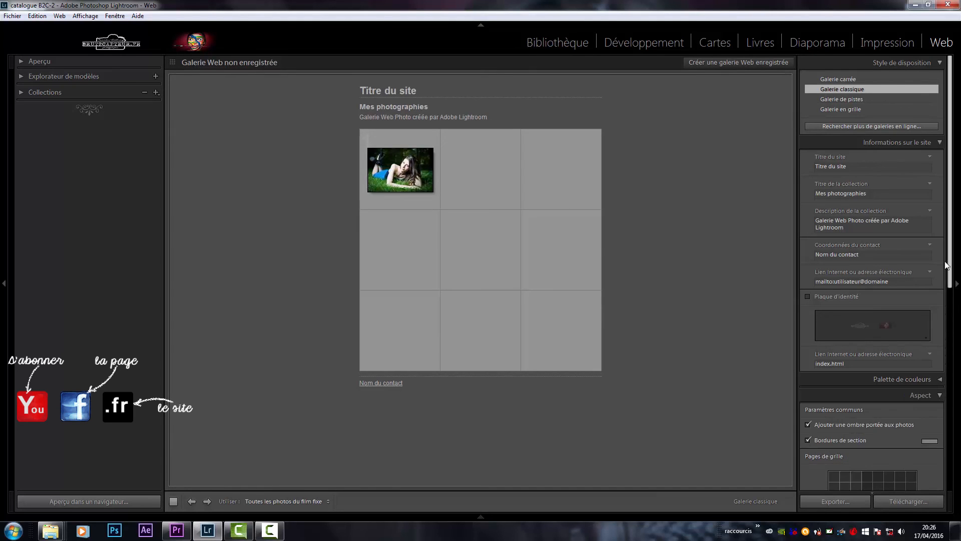
pyautogui.click(940, 143)
pyautogui.click(939, 175)
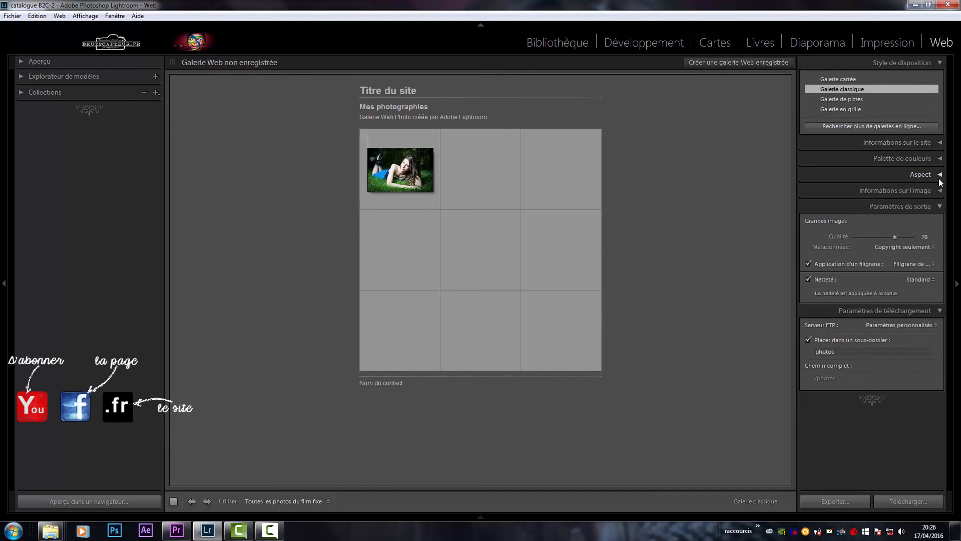
pyautogui.click(941, 207)
pyautogui.keyDown('ctrl'); pyautogui.click(941, 220); pyautogui.keyUp('ctrl')
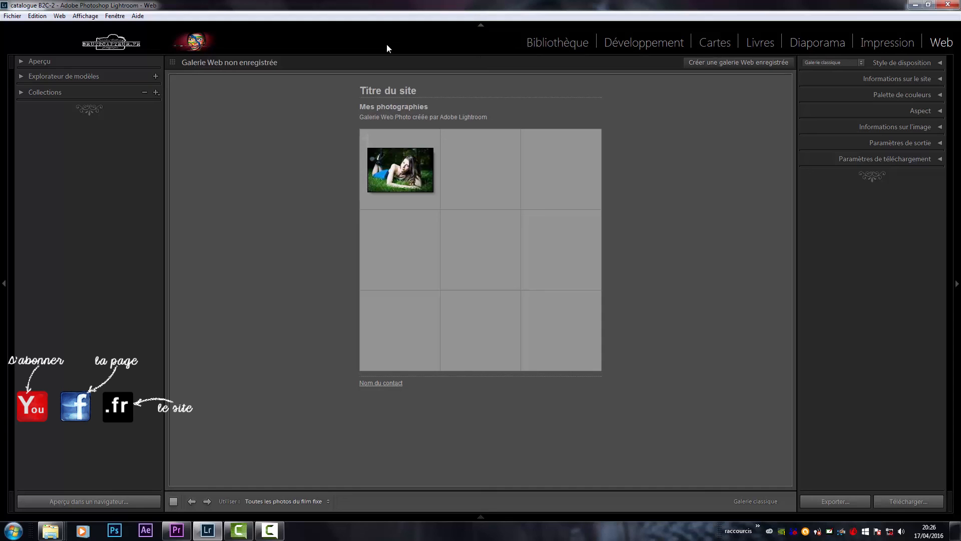
# Hide the Cartes, Livres, Diaporama and Web modules from the module picker
pyautogui.rightClick(437, 49)
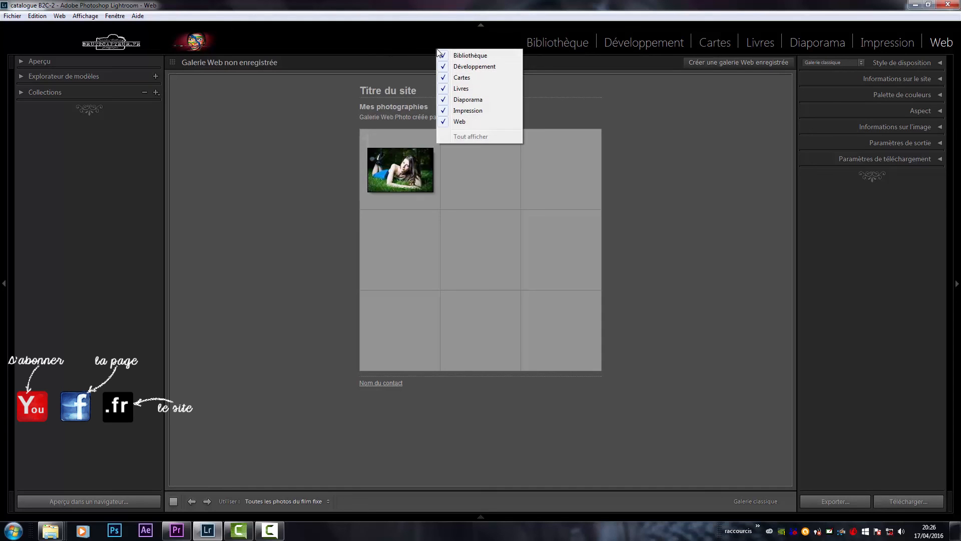
pyautogui.click(476, 77)
pyautogui.rightClick(471, 46)
pyautogui.click(503, 86)
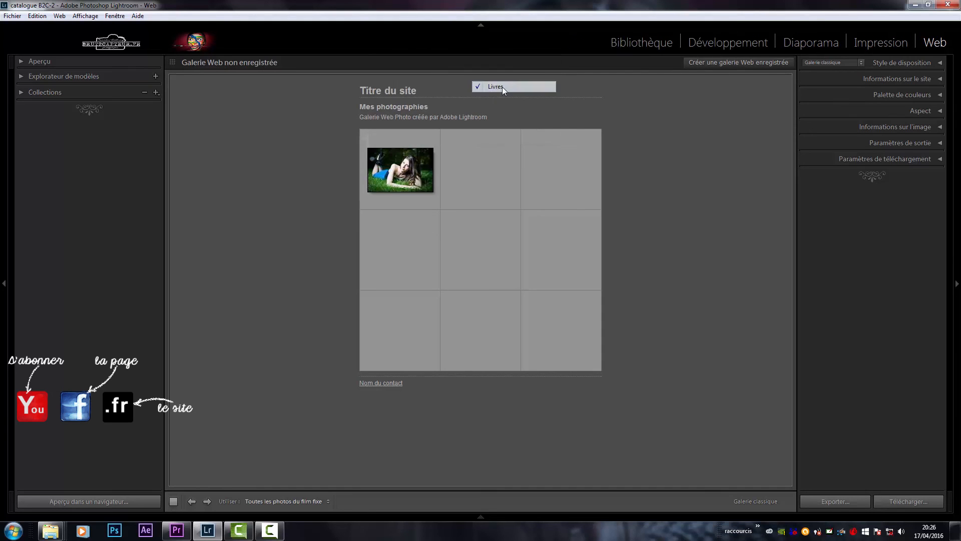
pyautogui.rightClick(470, 40)
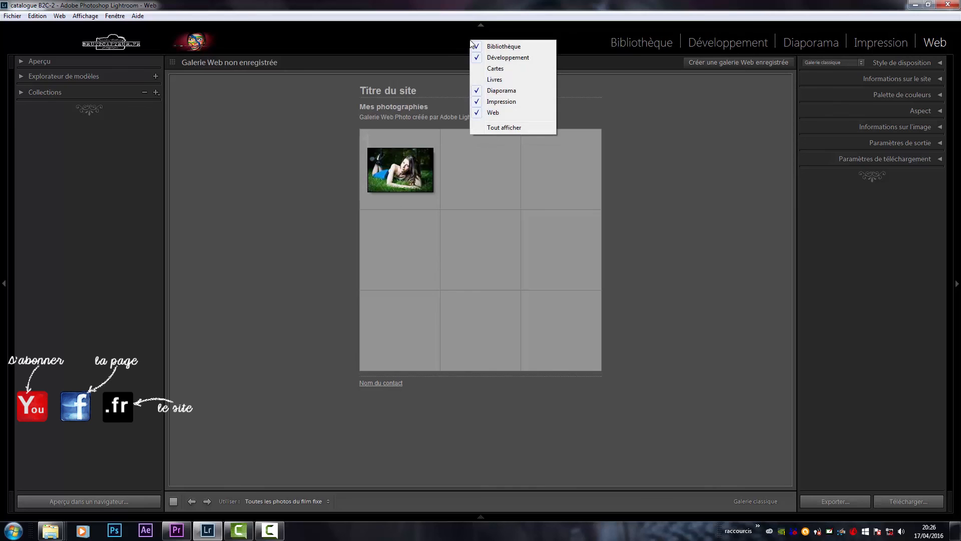
pyautogui.click(524, 90)
pyautogui.rightClick(513, 51)
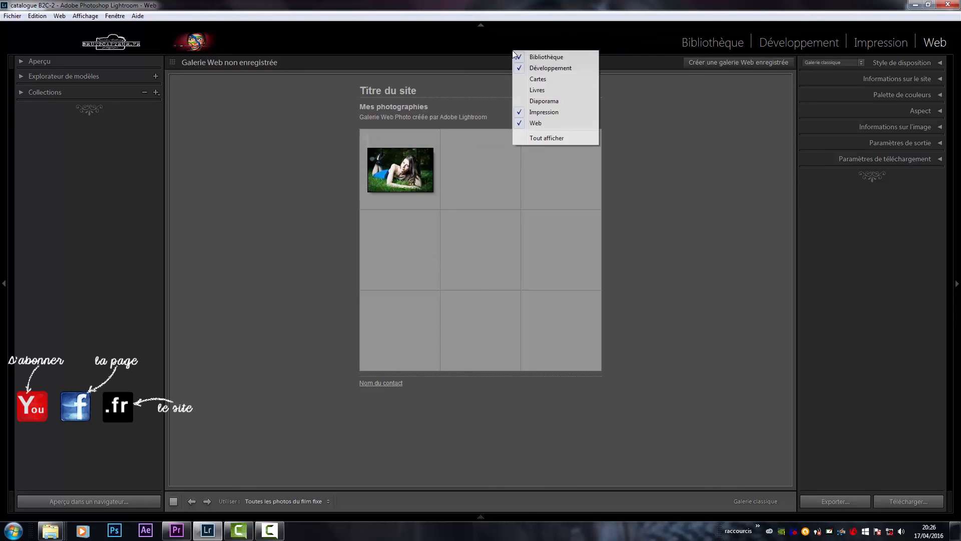
pyautogui.click(548, 124)
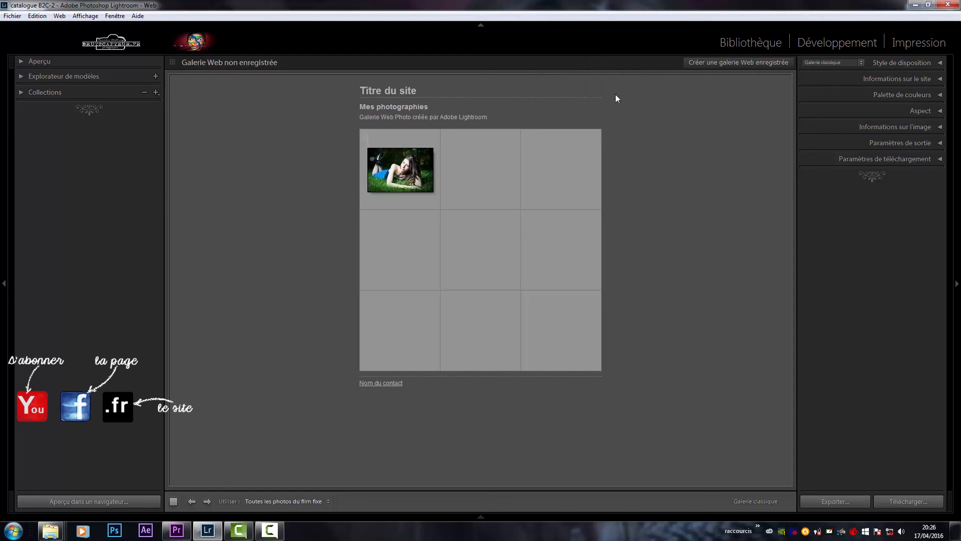
# Return to the Bibliothèque module and look at the photo import window, leaving it without importing
pyautogui.click(768, 44)
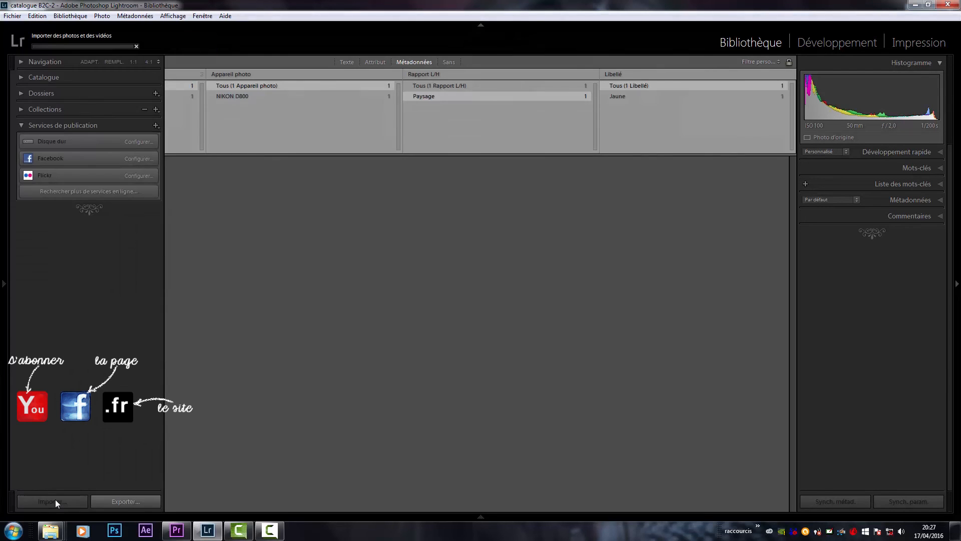
pyautogui.click(55, 500)
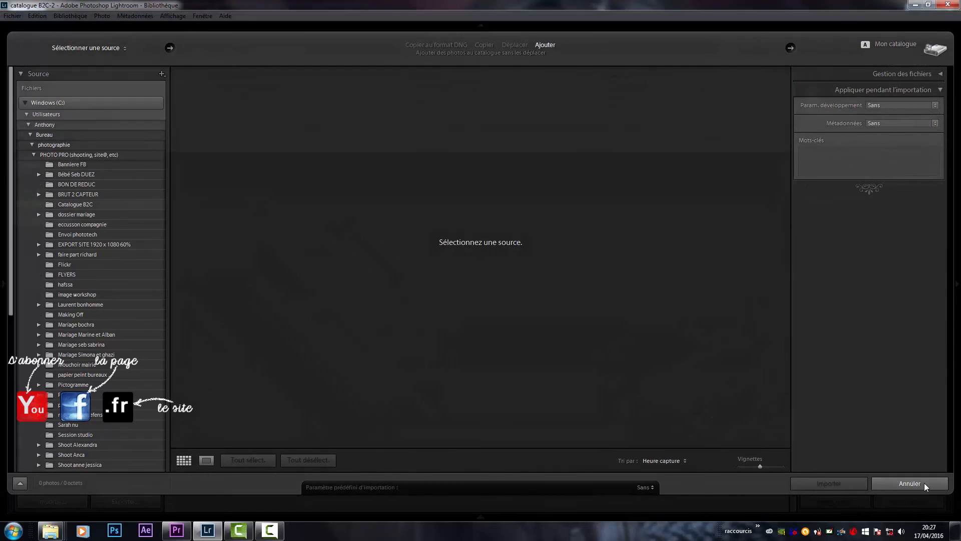
pyautogui.click(924, 482)
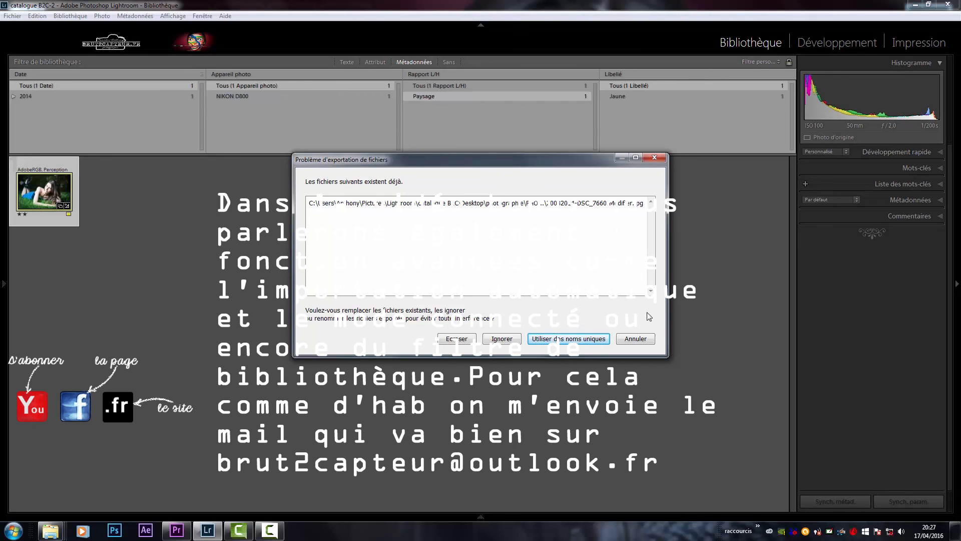
# Cancel the export that conflicts with existing files and review the commands for exporting with previous settings or presets
pyautogui.click(643, 338)
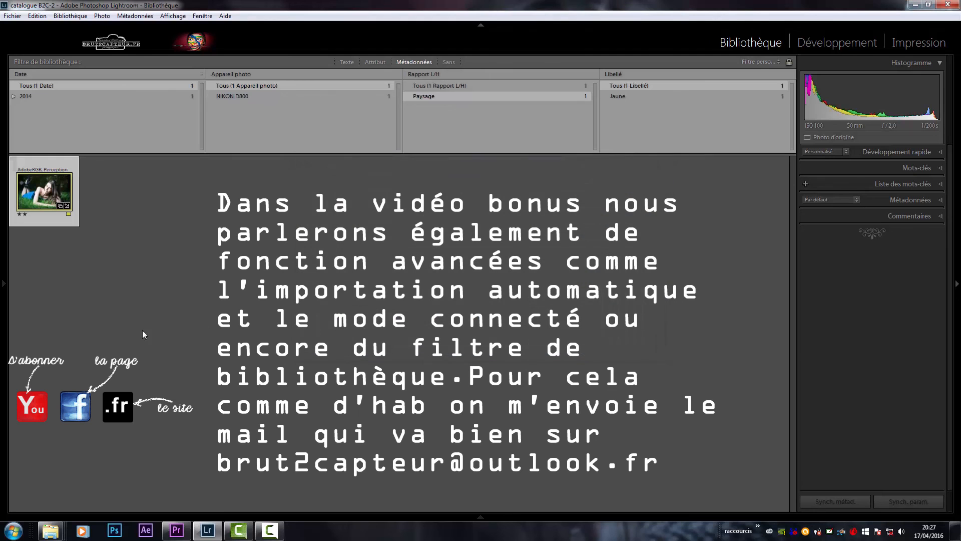
pyautogui.click(12, 16)
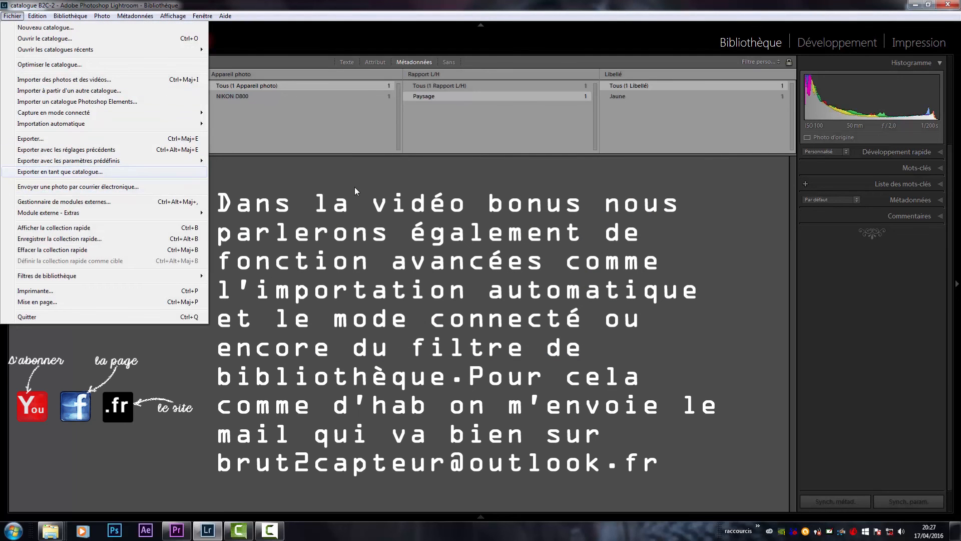
pyautogui.moveTo(86, 161)
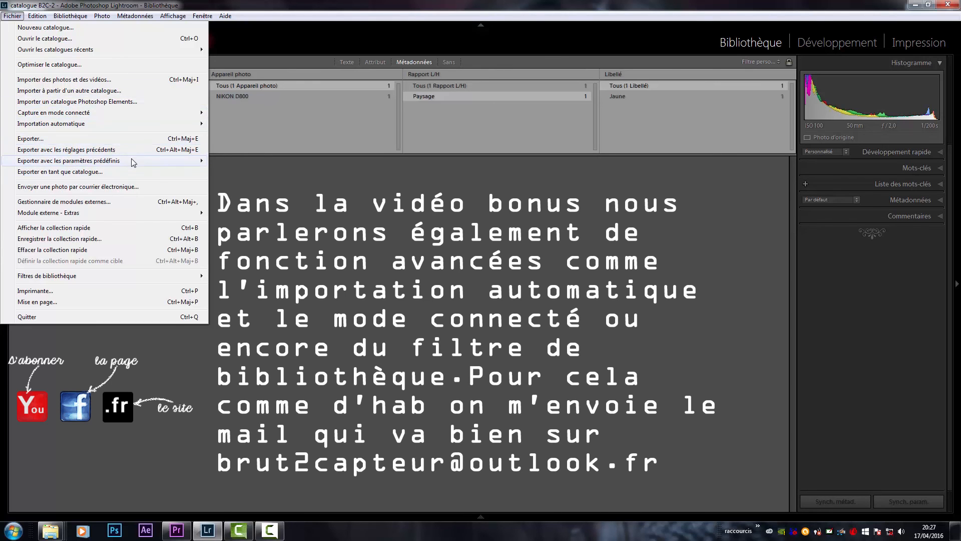
pyautogui.click(561, 320)
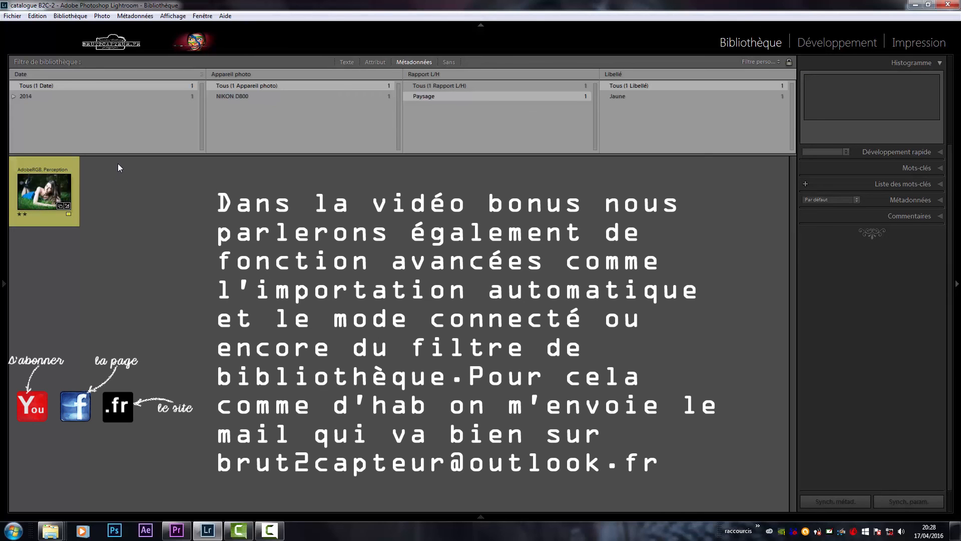
# Look at the Métadonnées and Liste des mots-clés sections of the Bibliothèque module, leaving both collapsed
pyautogui.click(898, 201)
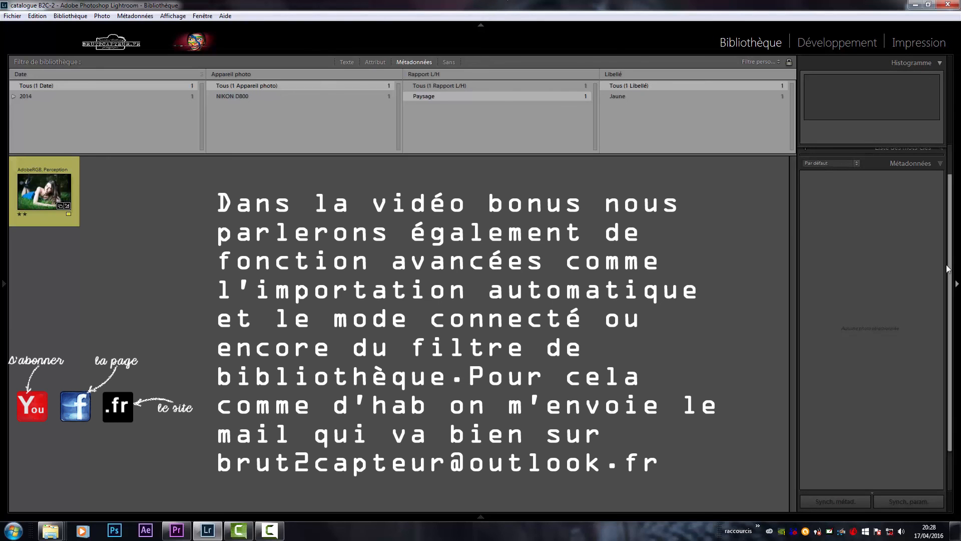
pyautogui.scroll(2, 904, 236)
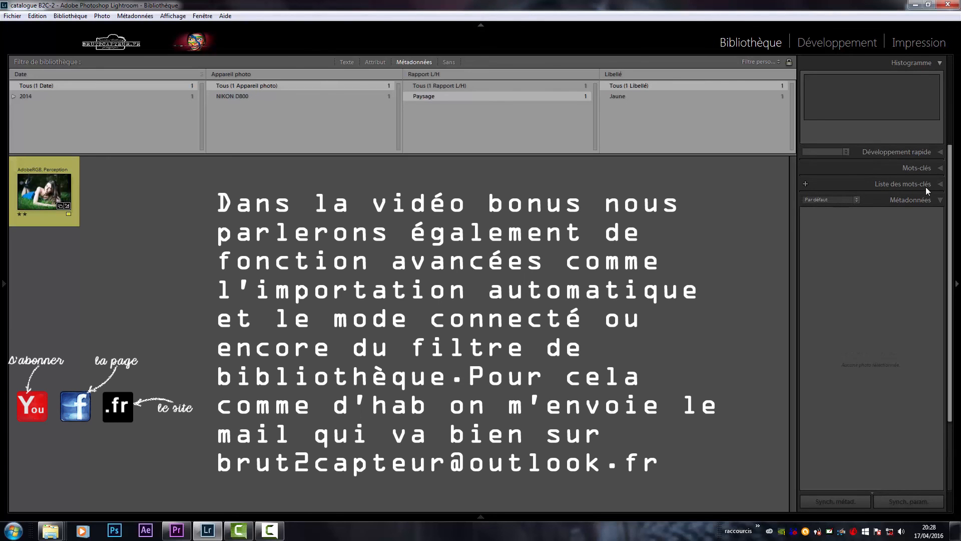
pyautogui.click(926, 187)
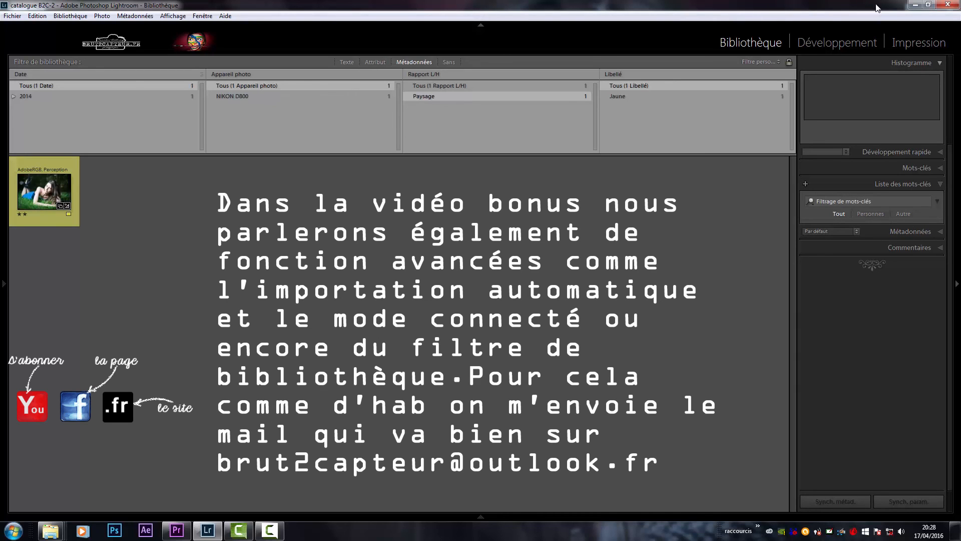
pyautogui.click(904, 184)
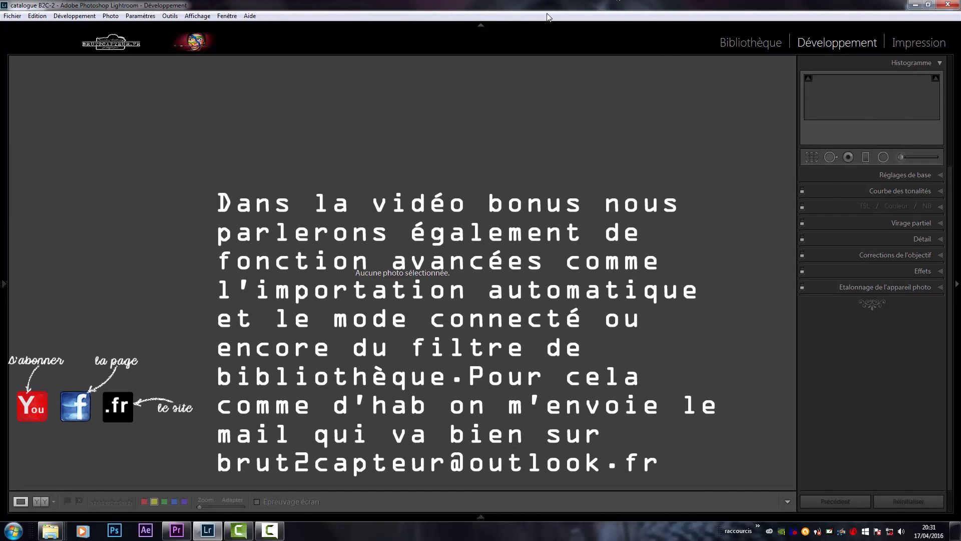
# Review the commands for copying, pasting and synchronising settings in the Développement module
pyautogui.click(149, 18)
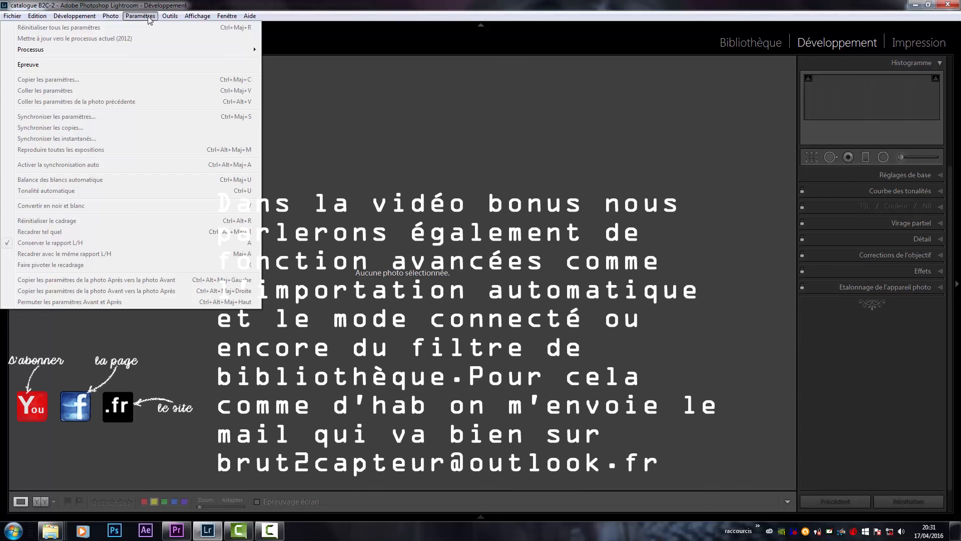
pyautogui.click(433, 12)
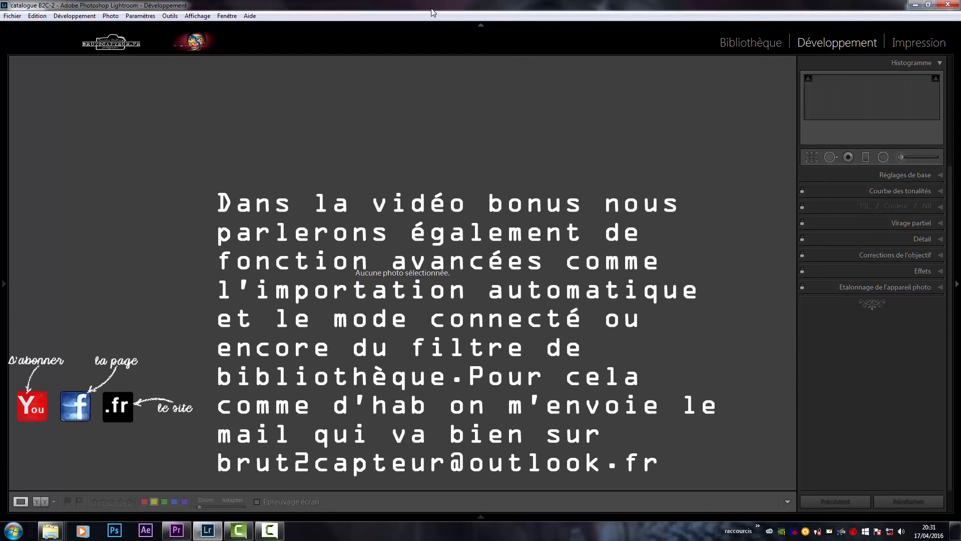